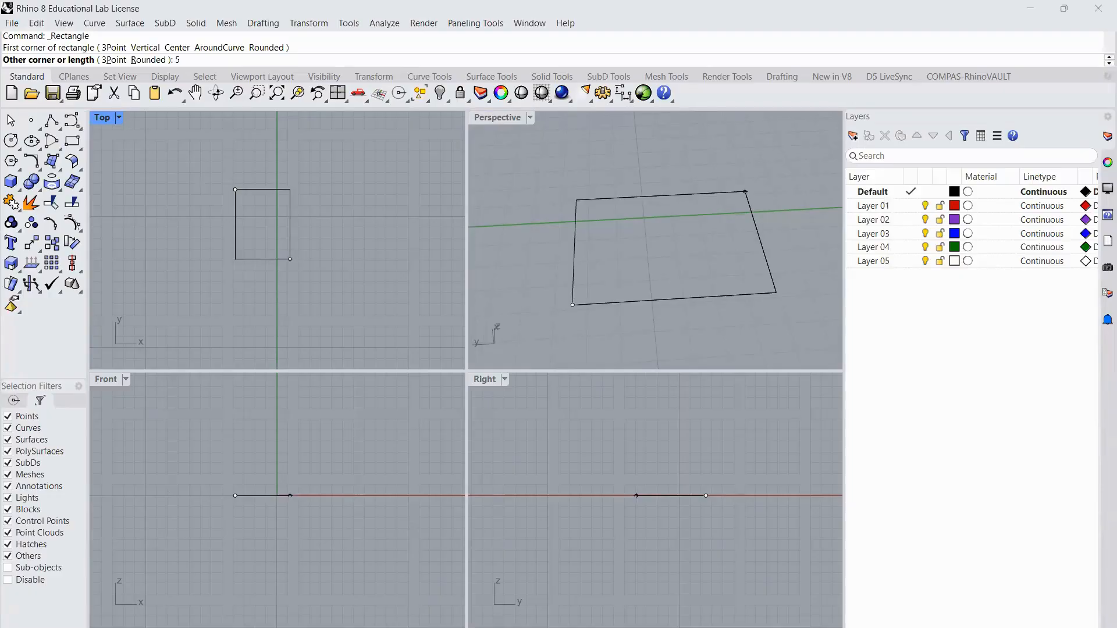
Draw a rectangle in the Top view with length 5 and width 8 inches
key(Return)
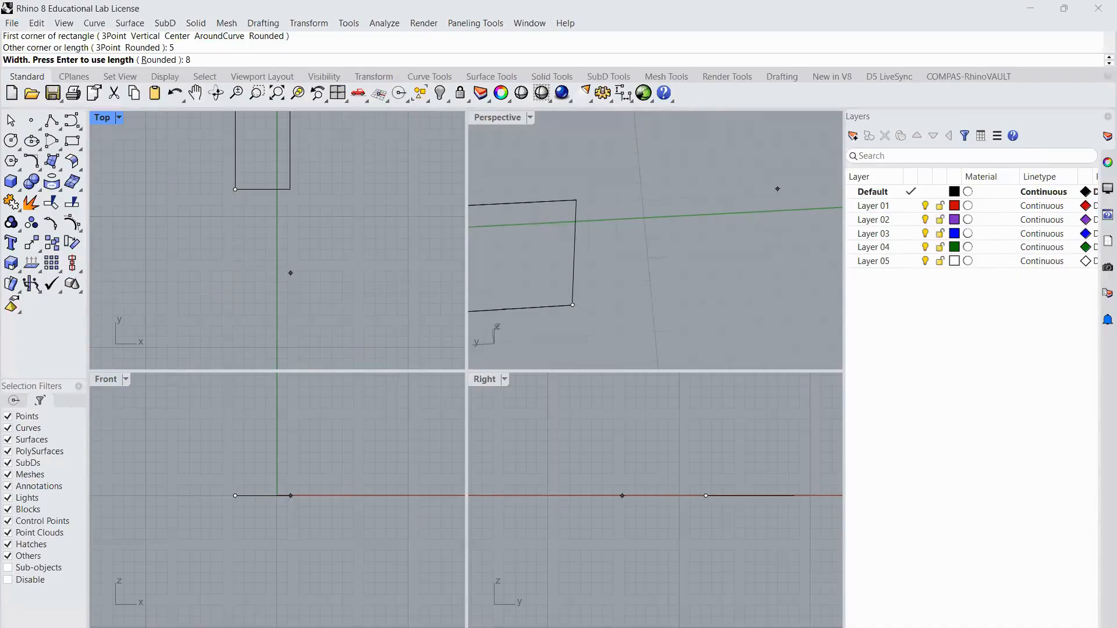
text(8)
key(Return)
scroll(235, 334, down, 8)
right_drag(255, 272, 257, 289)
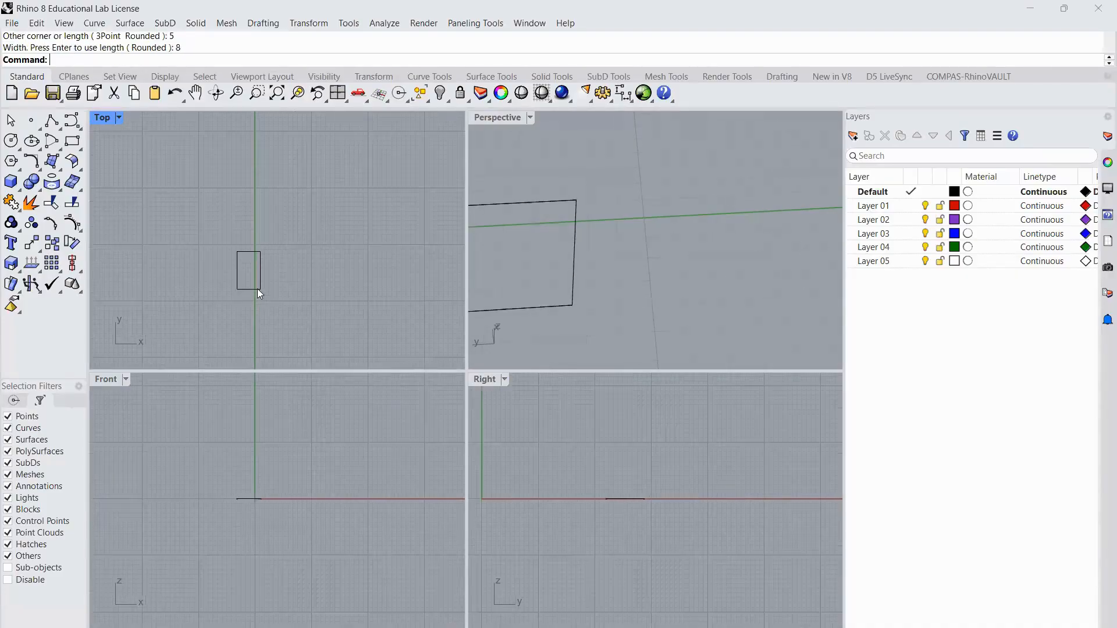
scroll(243, 270, up, 12)
Draw a polyline from the rectangle's upper-left corner through a point inside near the upper-right corner to the lower-right corner
click(51, 123)
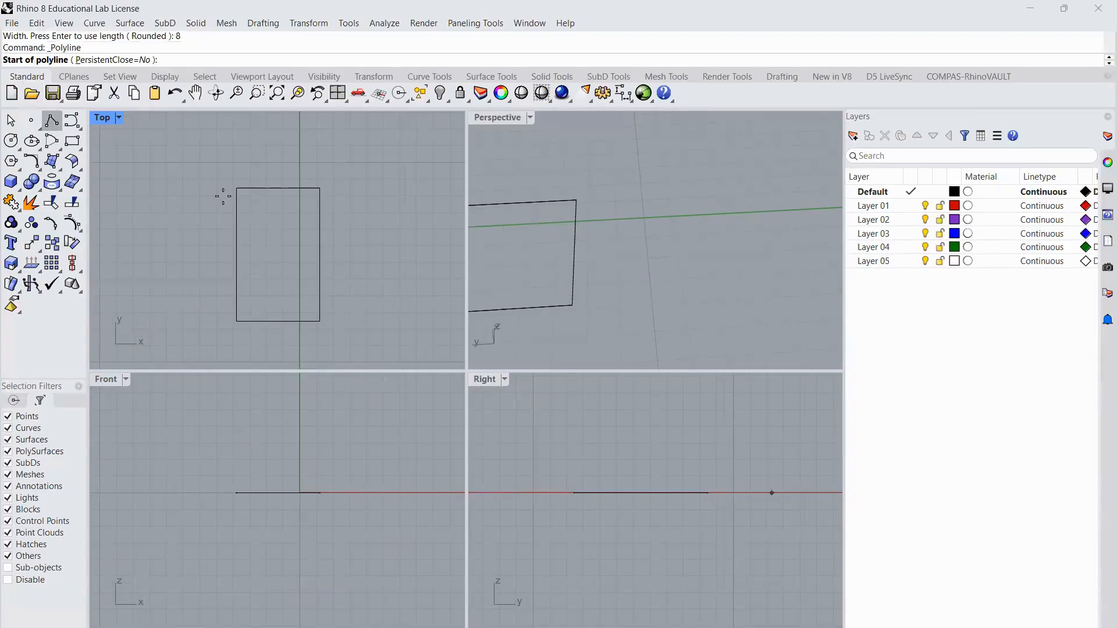
click(237, 188)
click(295, 215)
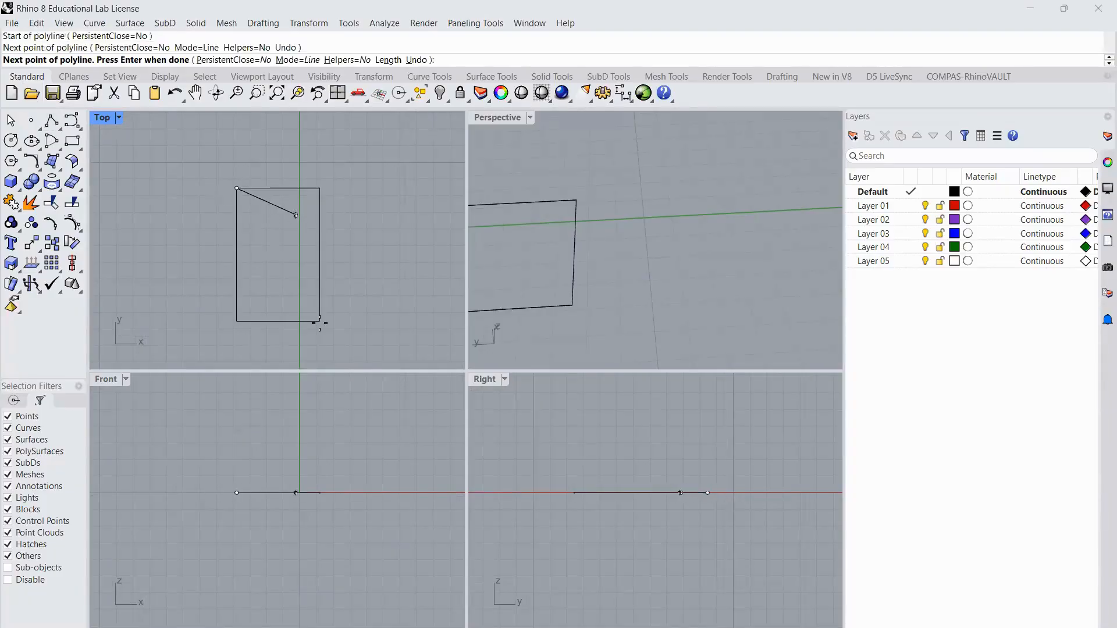
click(320, 321)
key(Return)
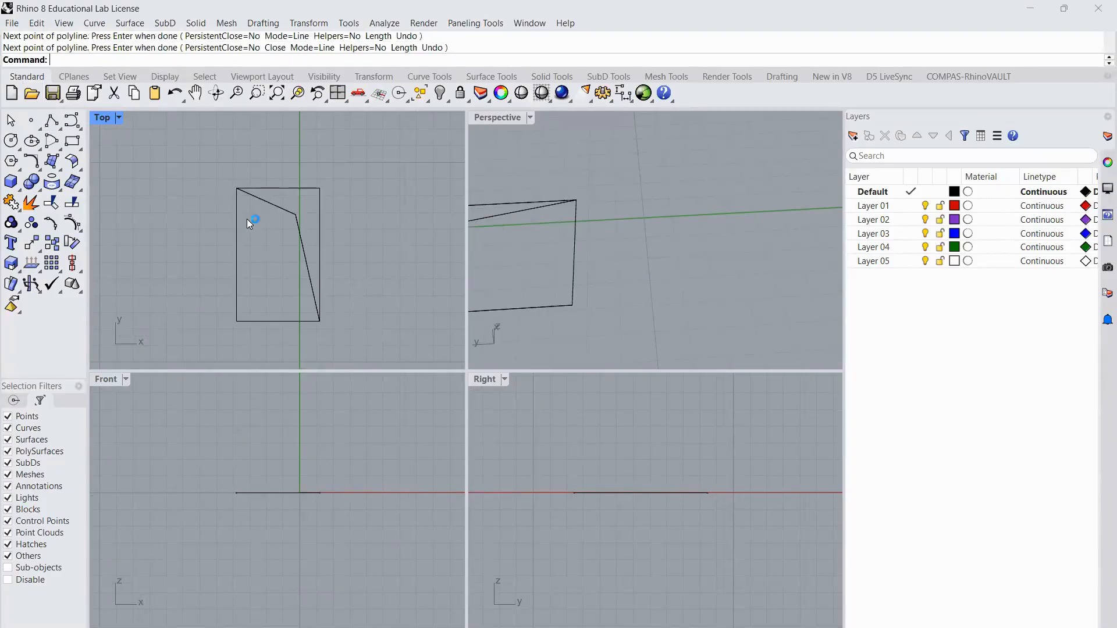
Draw a second polyline from the upper-left corner through a point inside near the lower-left corner to the lower-right corner
key(Return)
click(236, 188)
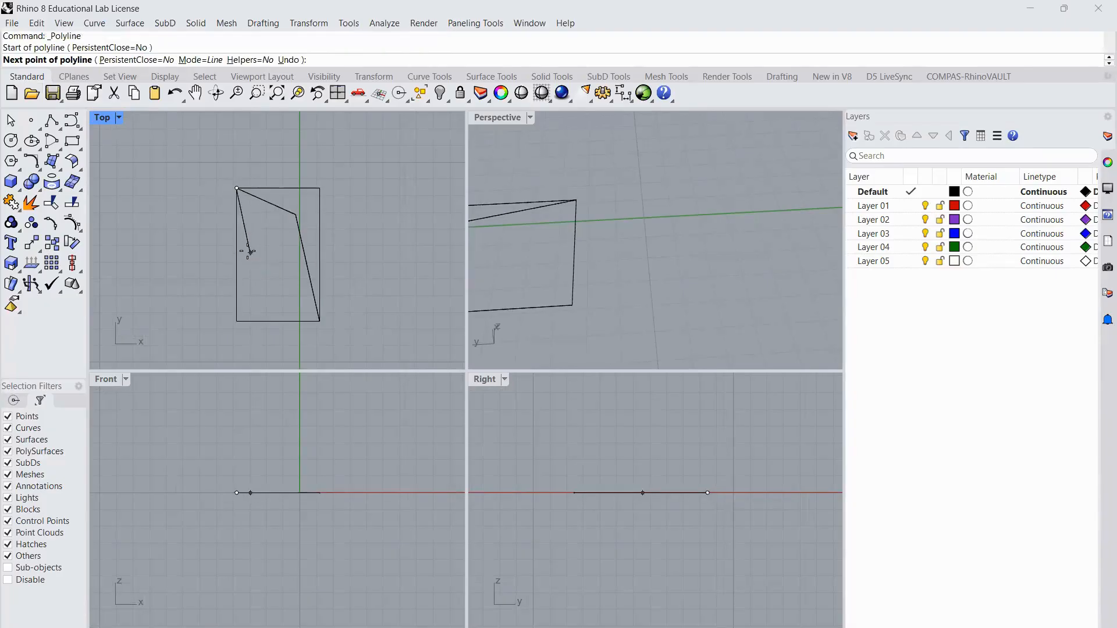
click(251, 297)
click(320, 321)
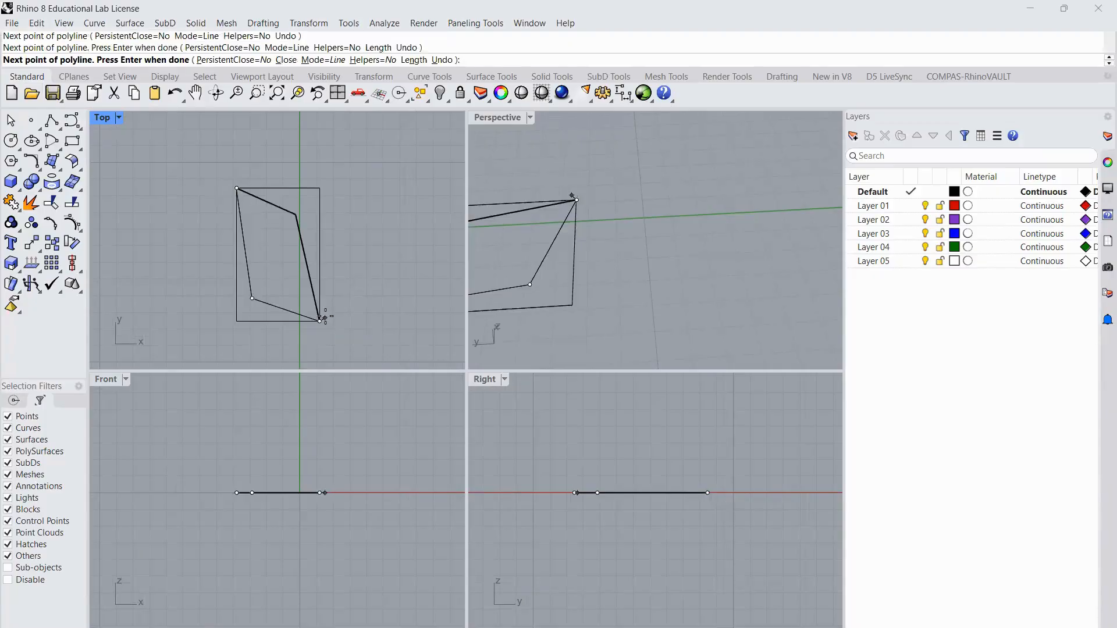
key(Return)
Draw a straight diagonal polyline from the rectangle's lower-right corner to its upper-left corner
key(Return)
click(320, 320)
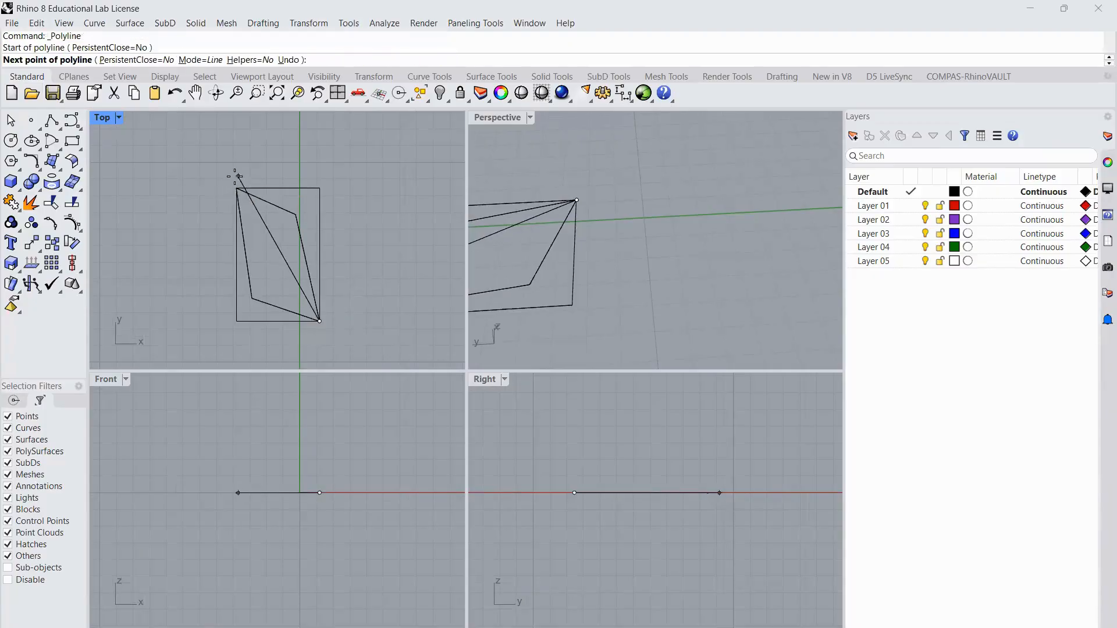
click(236, 188)
key(Return)
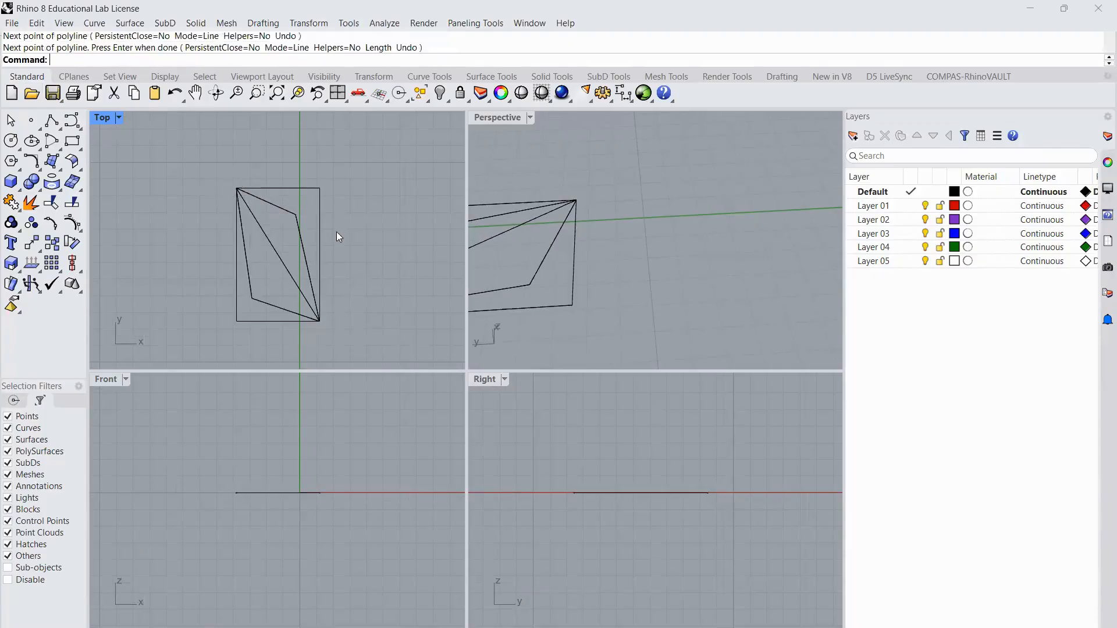
Explode the rectangle into separate edge lines
click(291, 232)
click(264, 234)
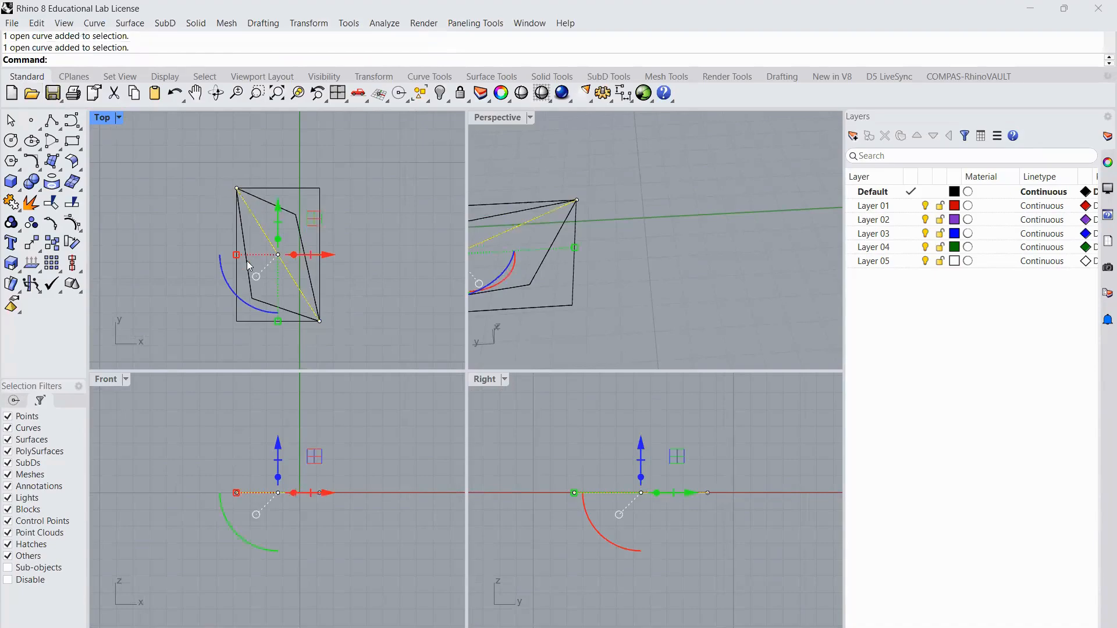
click(246, 261)
click(295, 188)
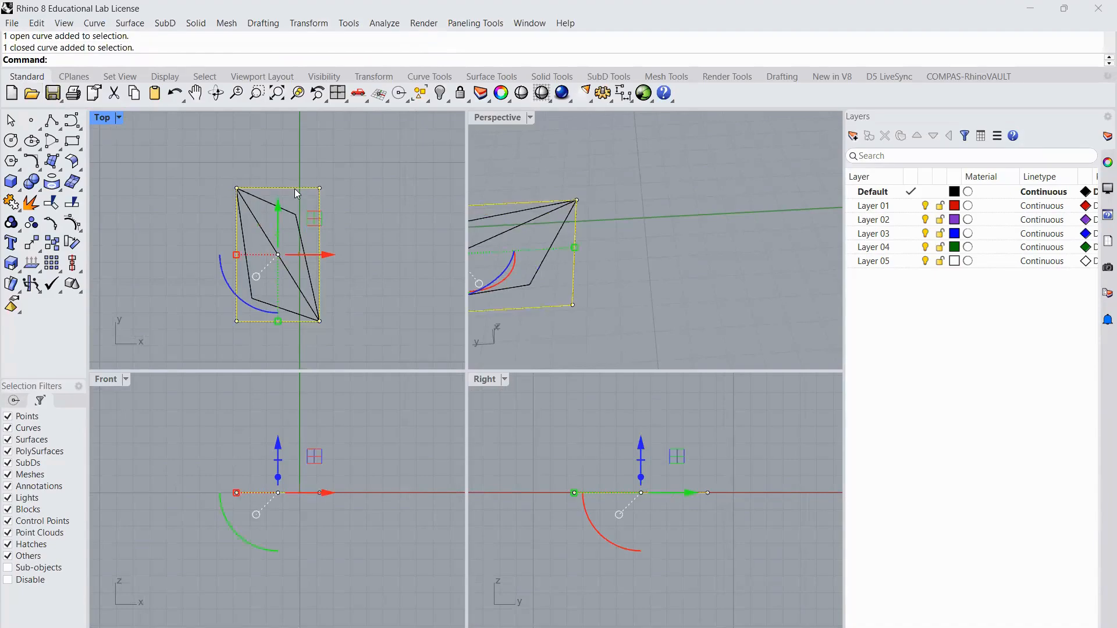
click(32, 203)
click(330, 203)
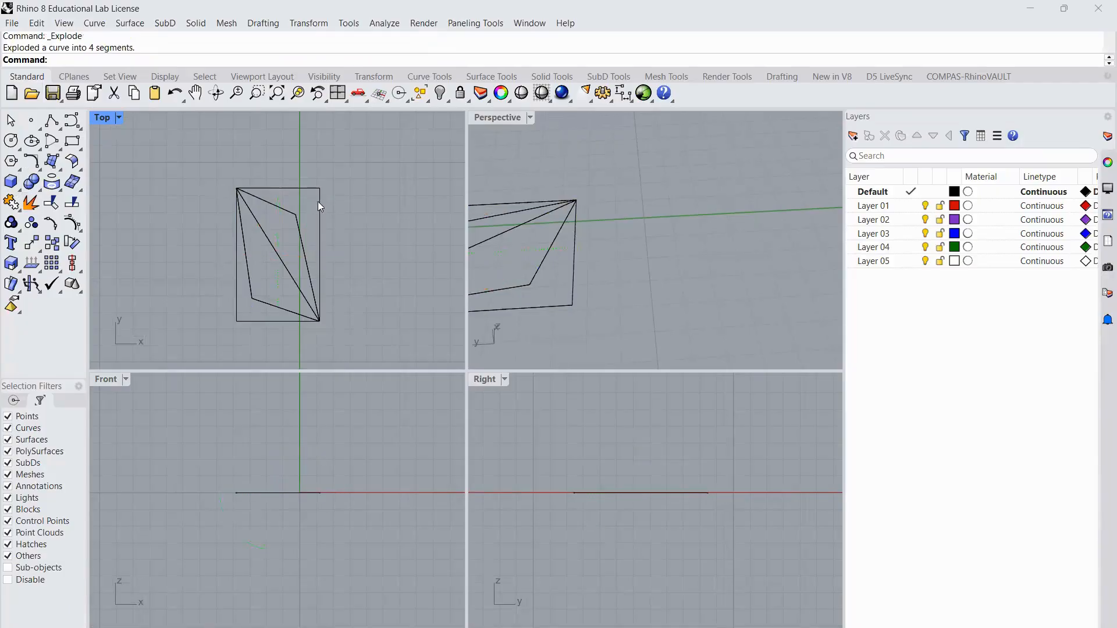
Join the rectangle's top and right edges into one curve, and its left and bottom edges into another
click(319, 202)
shift+click(288, 188)
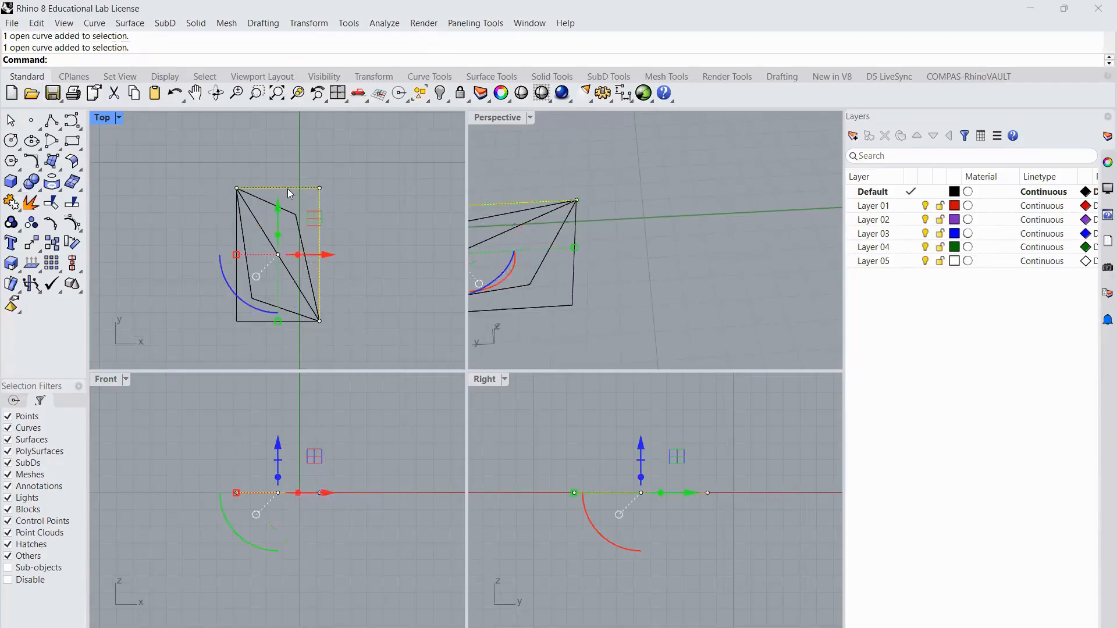
click(18, 203)
click(238, 308)
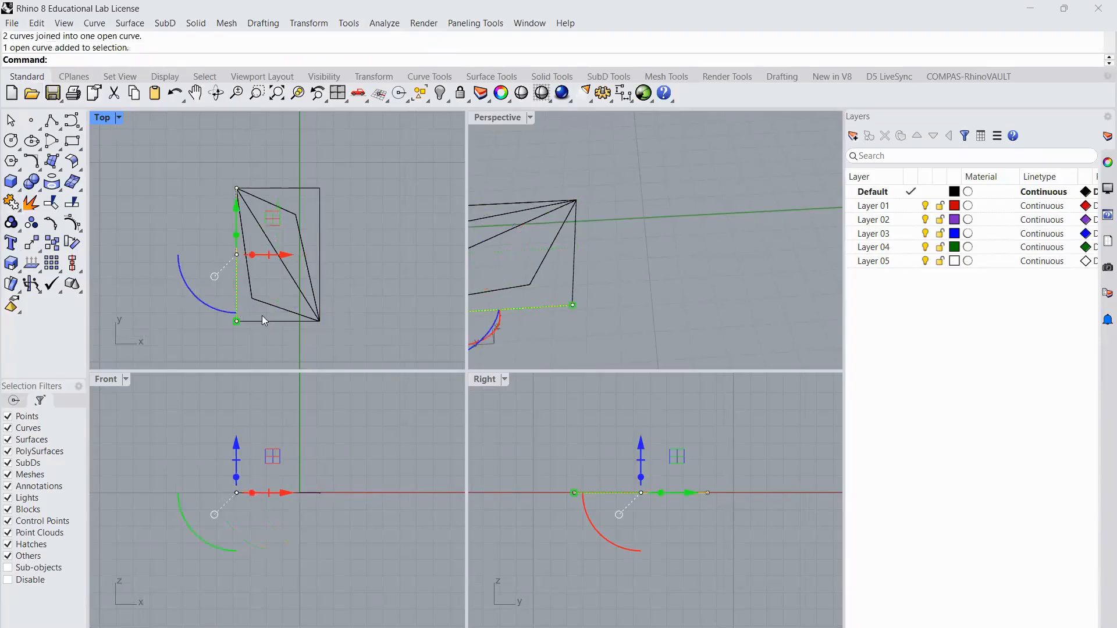
shift+click(256, 319)
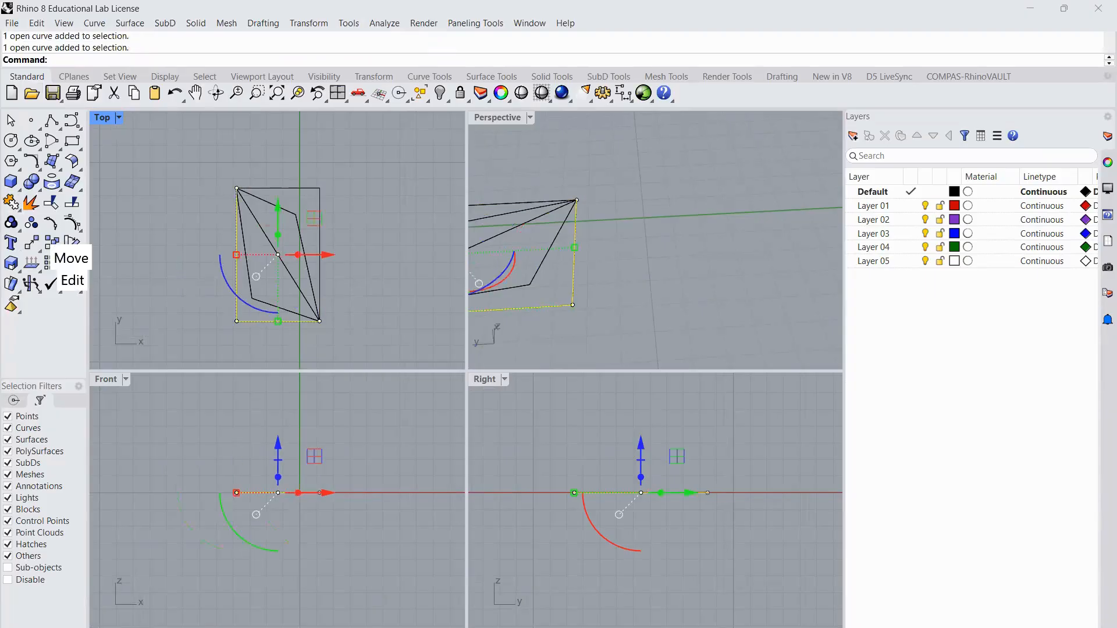
click(11, 203)
click(290, 191)
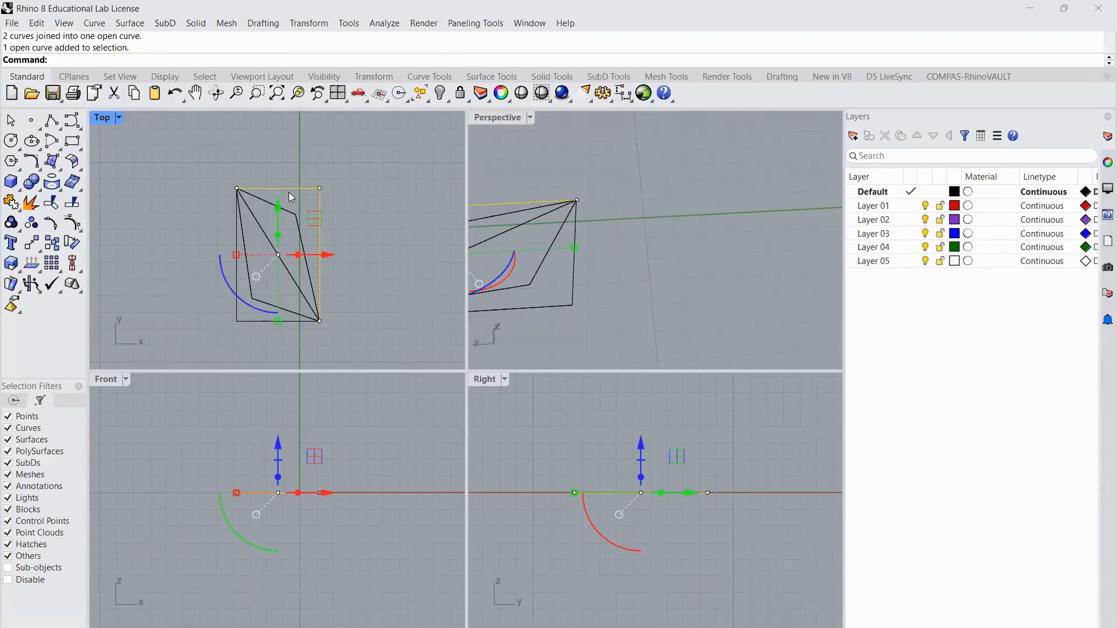
text(loft)
key(Return)
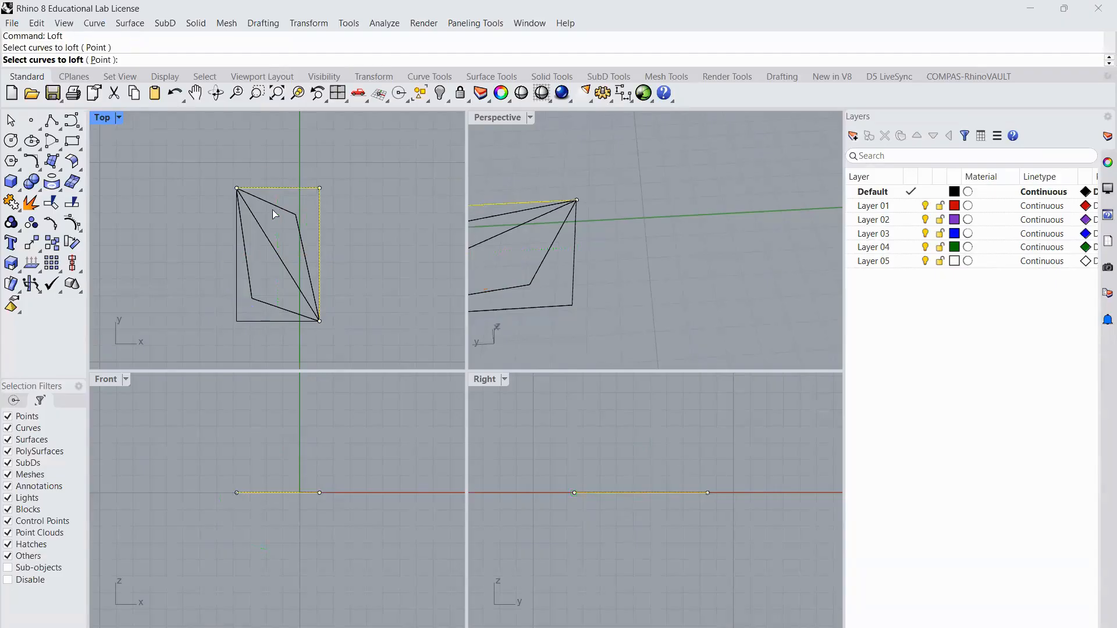
click(274, 207)
click(249, 237)
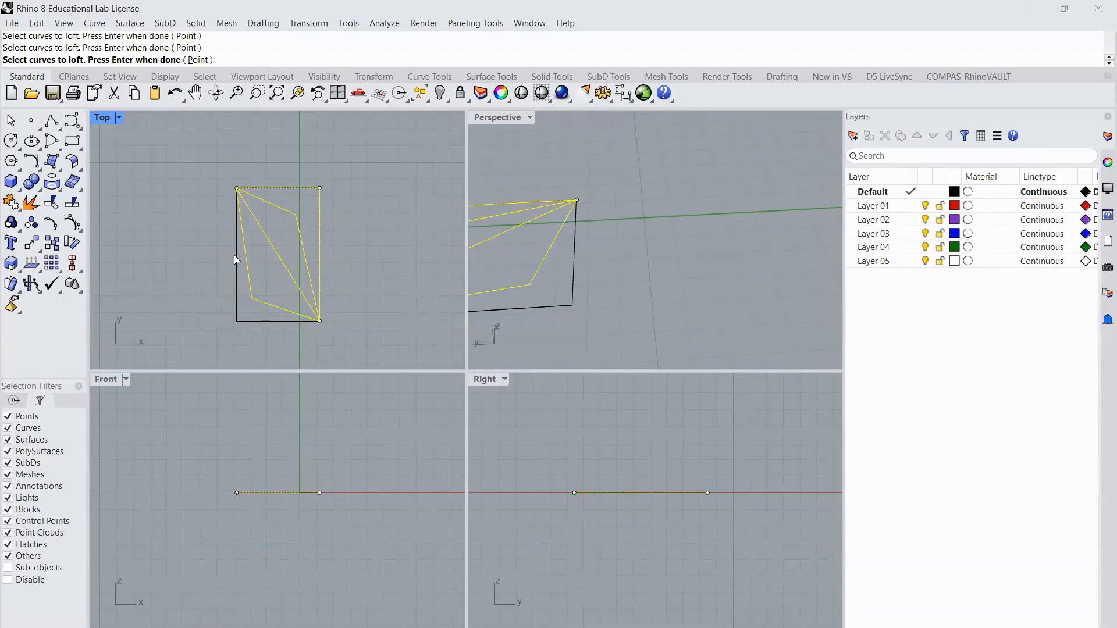
click(234, 255)
key(Return)
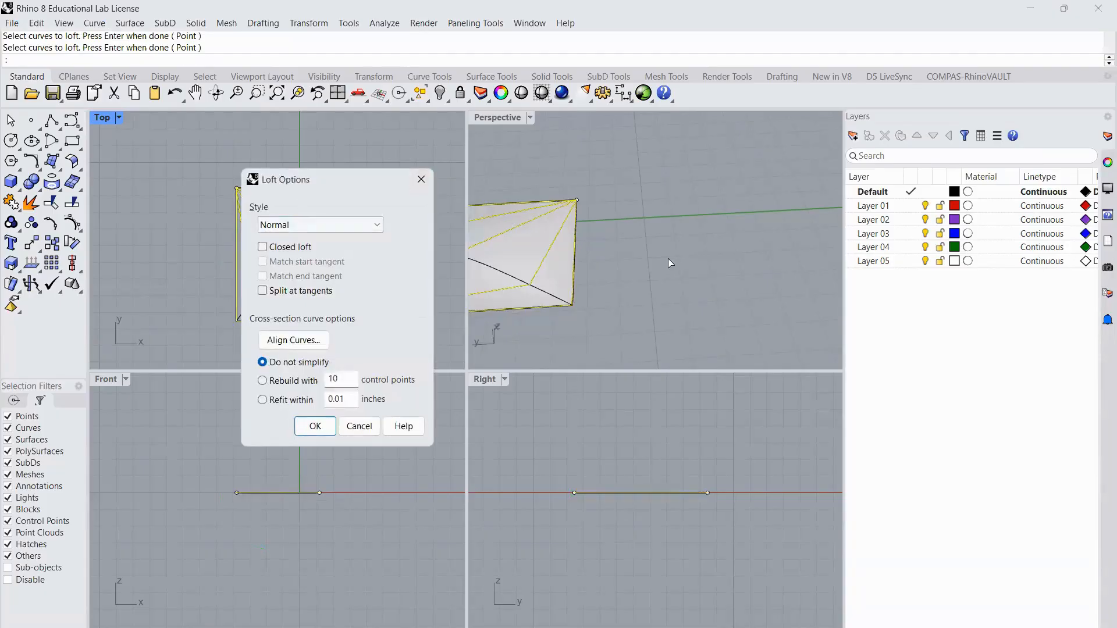
scroll(668, 258, down, 10)
scroll(622, 256, up, 10)
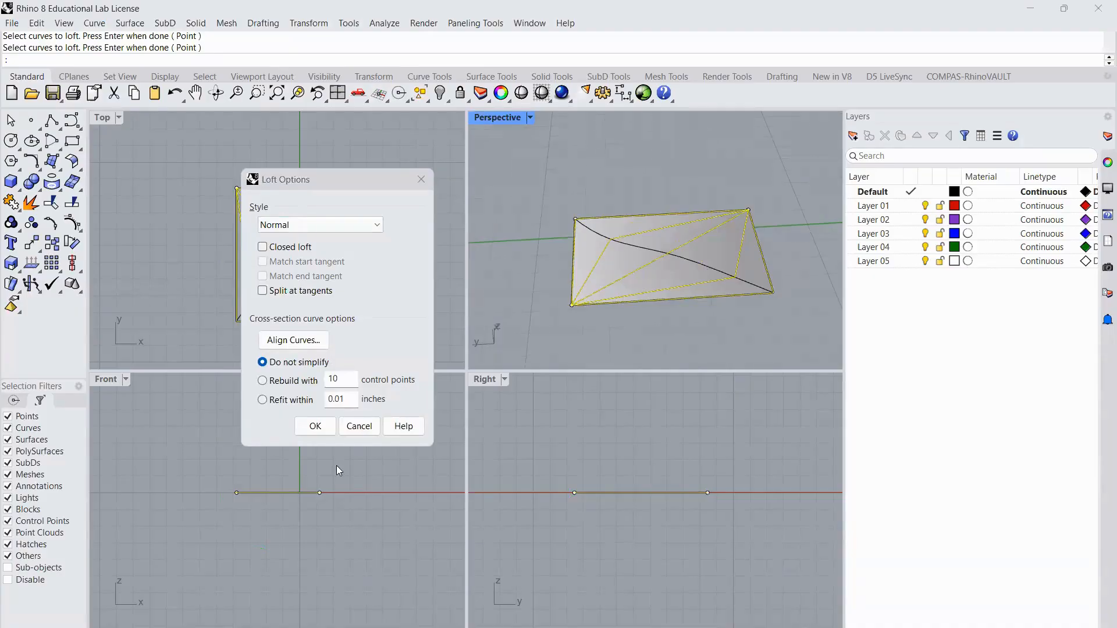
click(359, 426)
Move the middle vertex of each bent inner polyline vertically down below the rectangle's plane
click(682, 290)
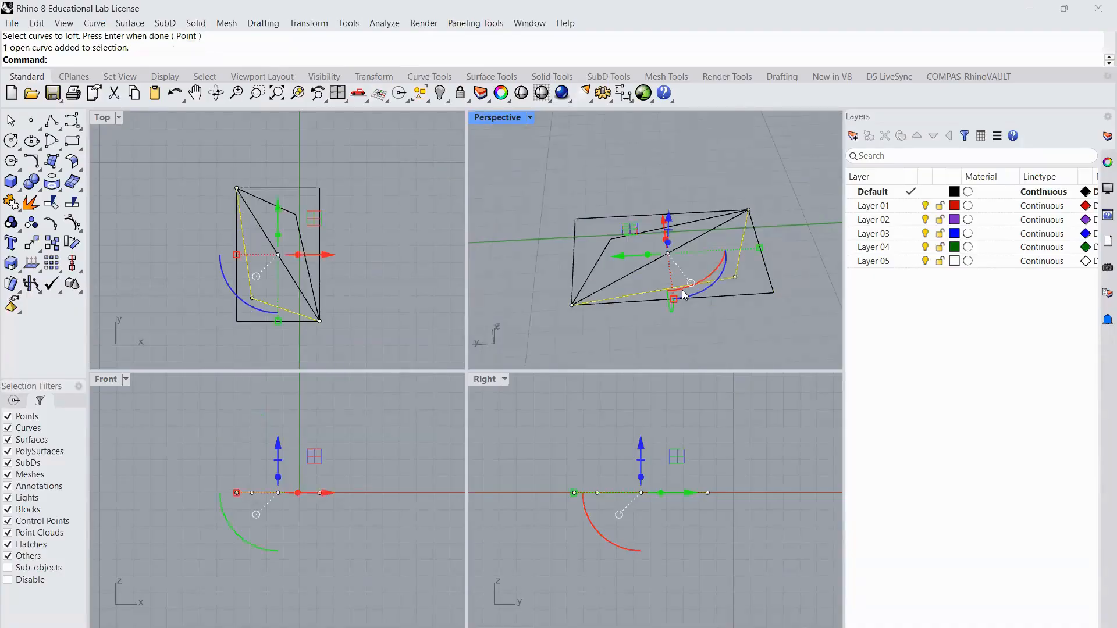
click(735, 277)
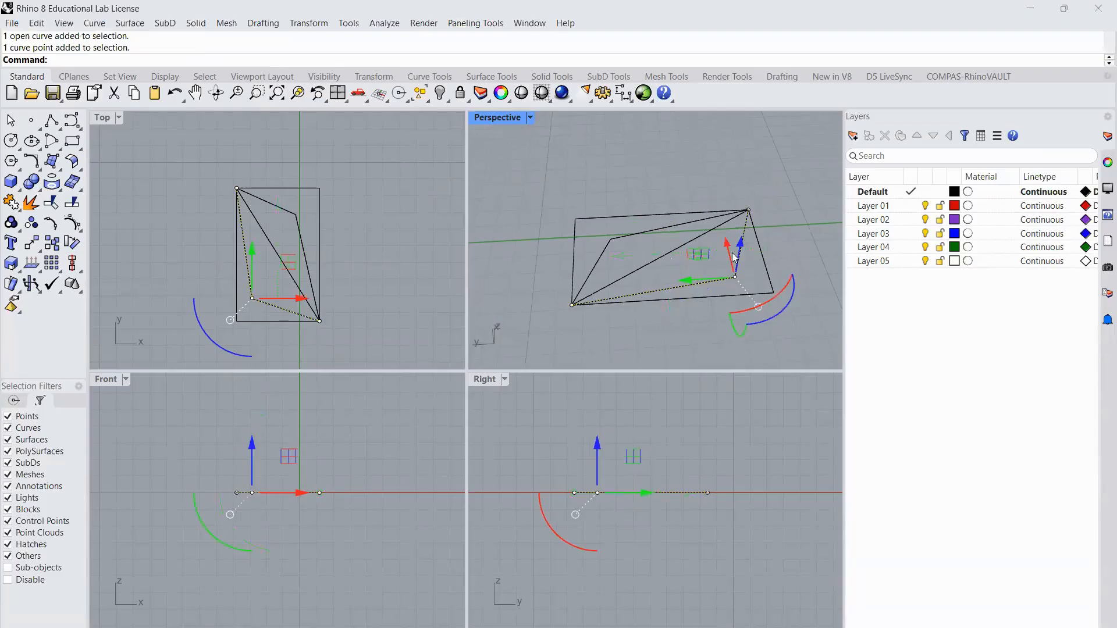
drag(738, 249, 733, 289)
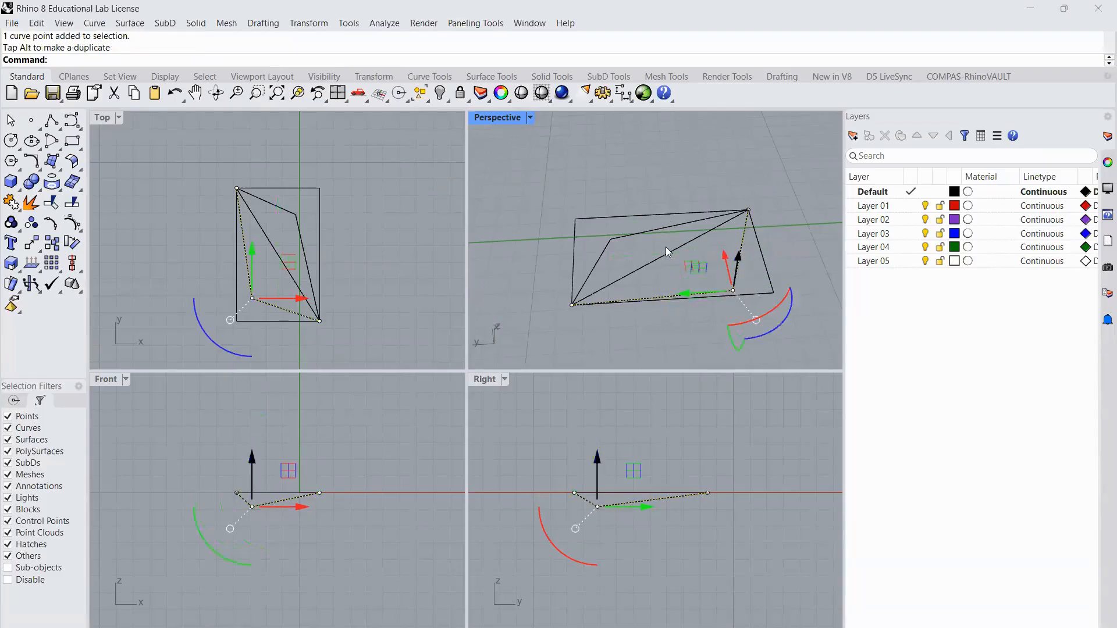
click(624, 238)
click(609, 239)
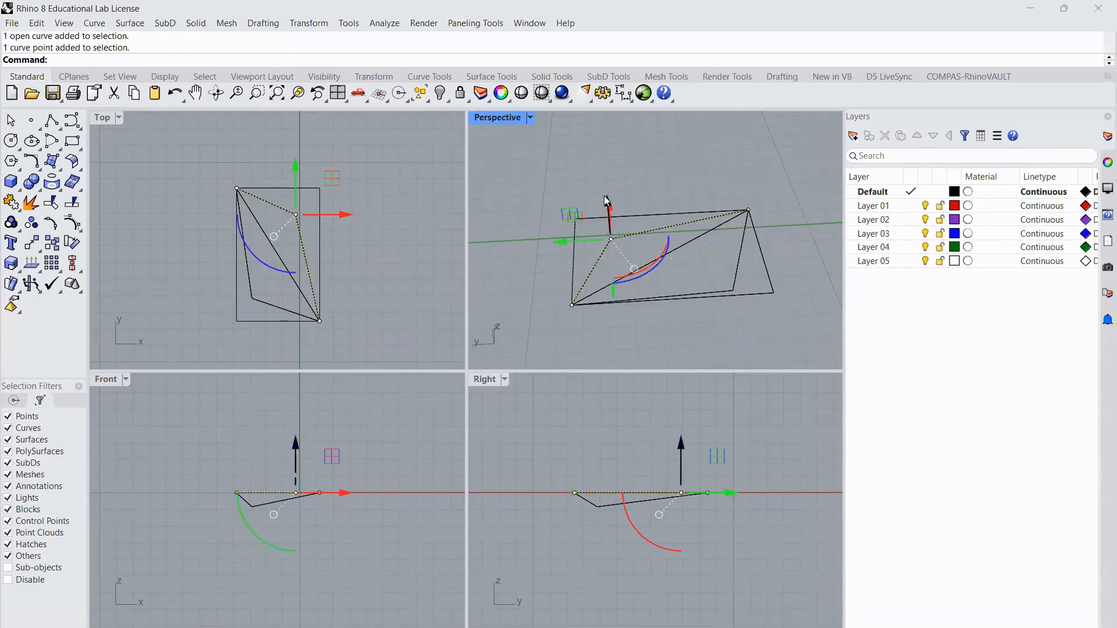
drag(607, 200, 608, 230)
click(519, 192)
Loft the five curves in order from the joined top-right edges across the inner polylines to the joined bottom-left edges
click(281, 188)
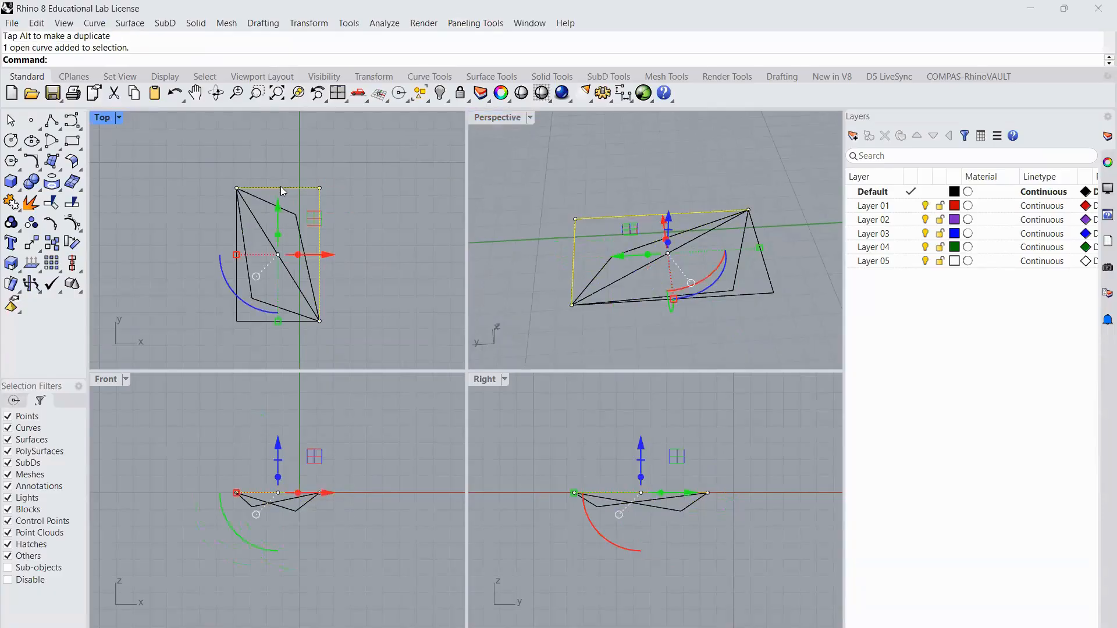
text(loft)
key(Return)
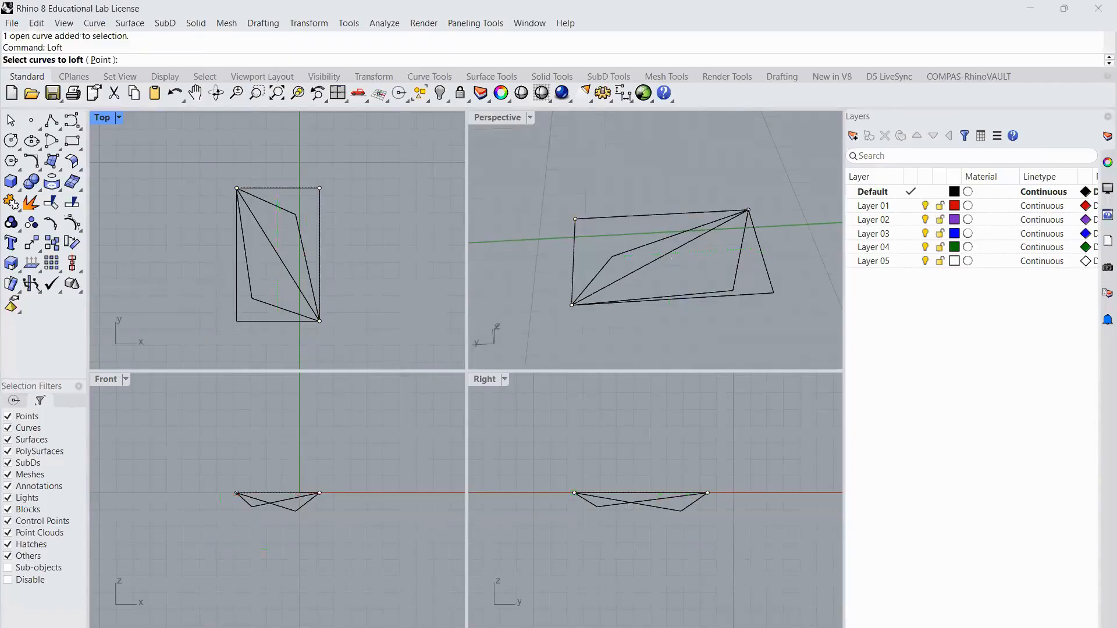
click(280, 189)
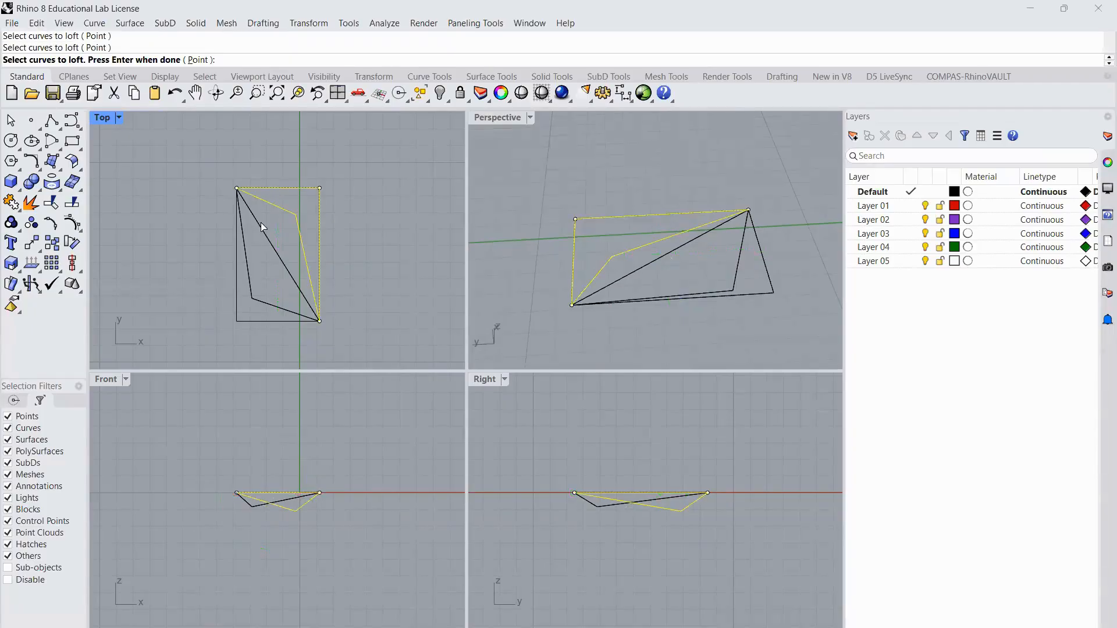
click(261, 227)
click(242, 241)
click(236, 294)
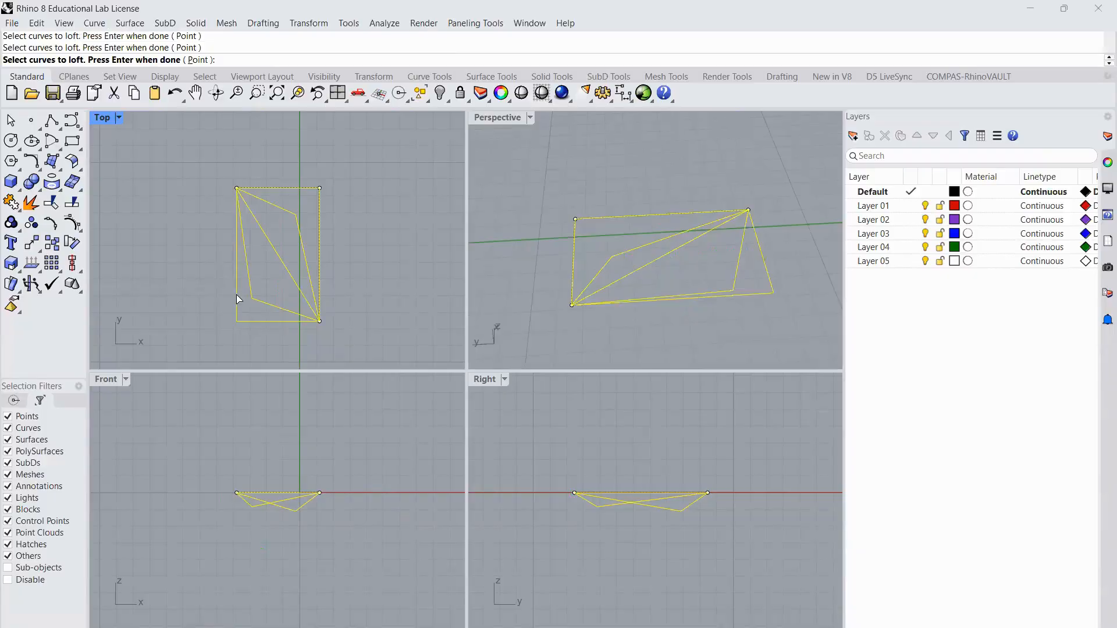
key(Return)
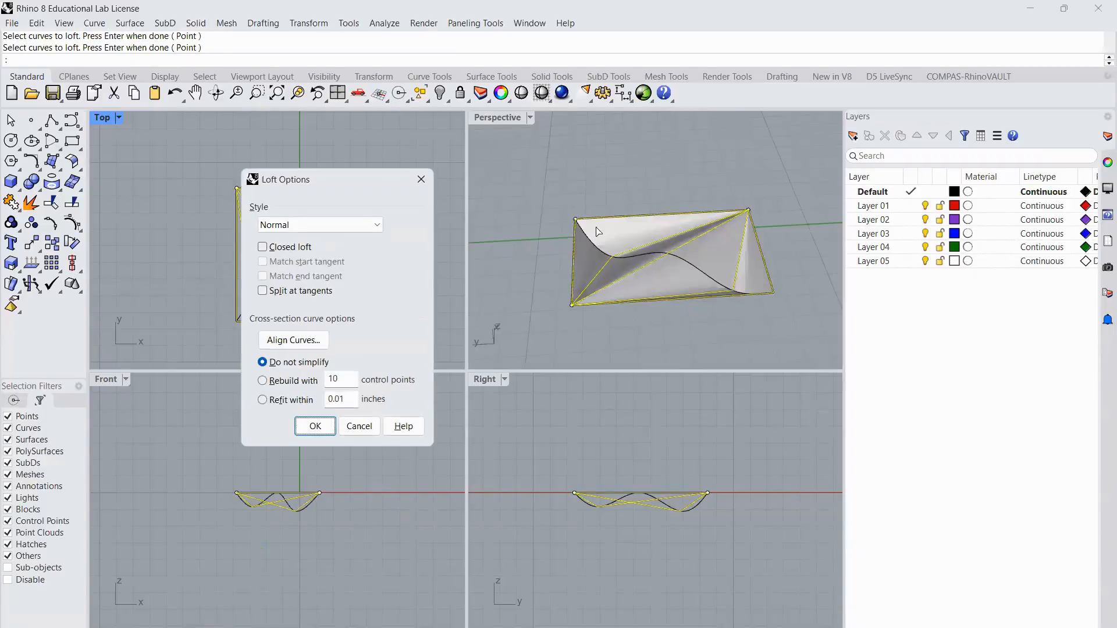
right_drag(668, 252, 703, 235)
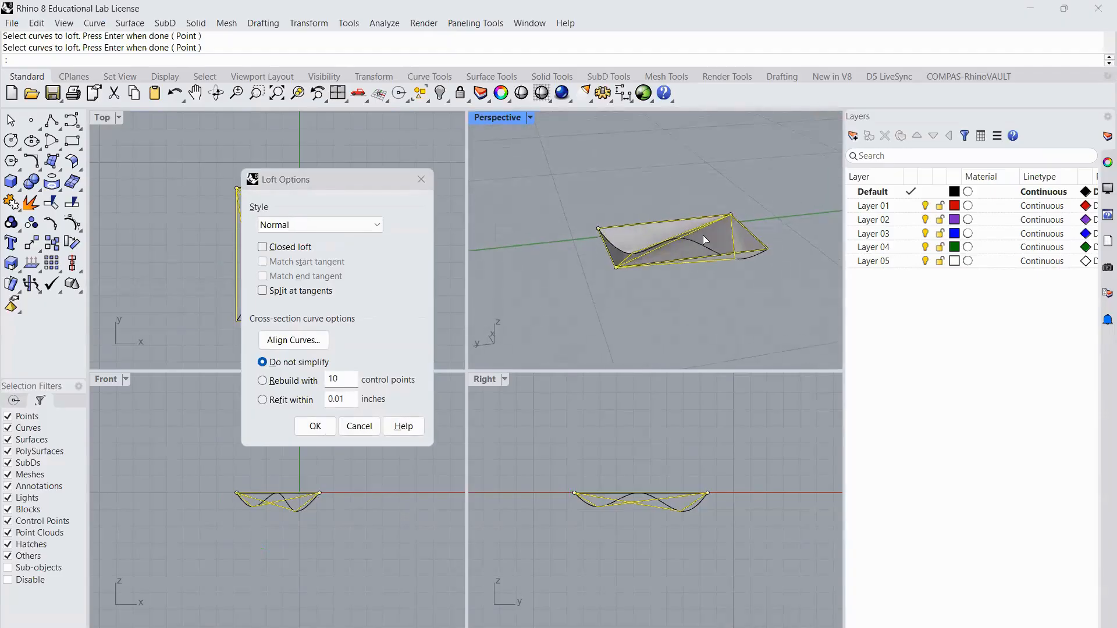
scroll(703, 235, up, 5)
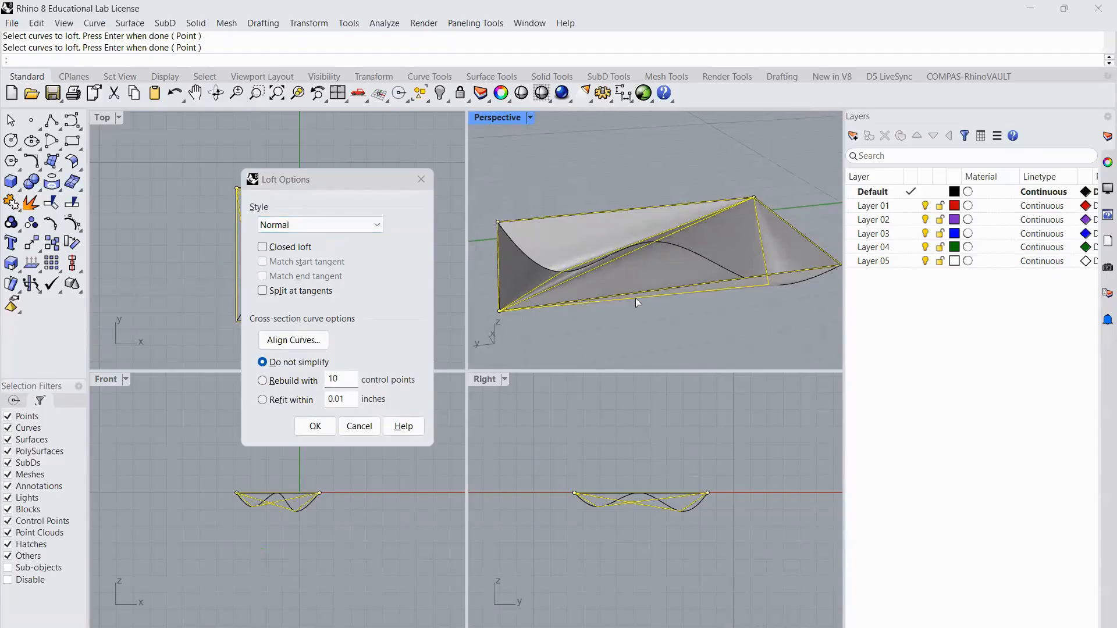
scroll(699, 234, down, 2)
Preview the loft with the Loose and Tight styles
click(308, 226)
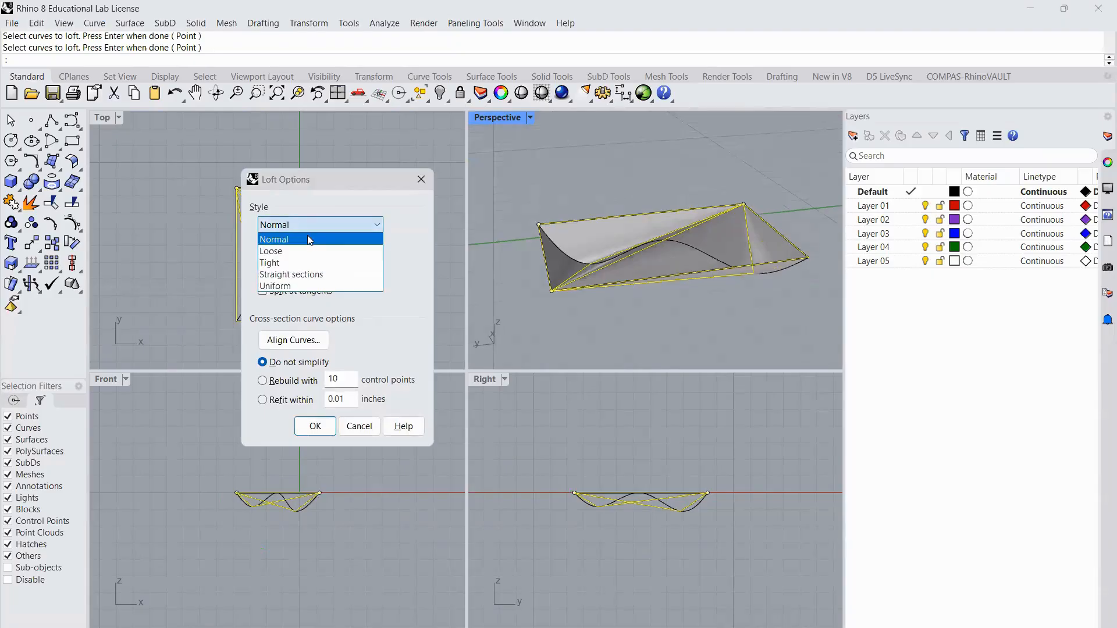
click(294, 249)
click(306, 227)
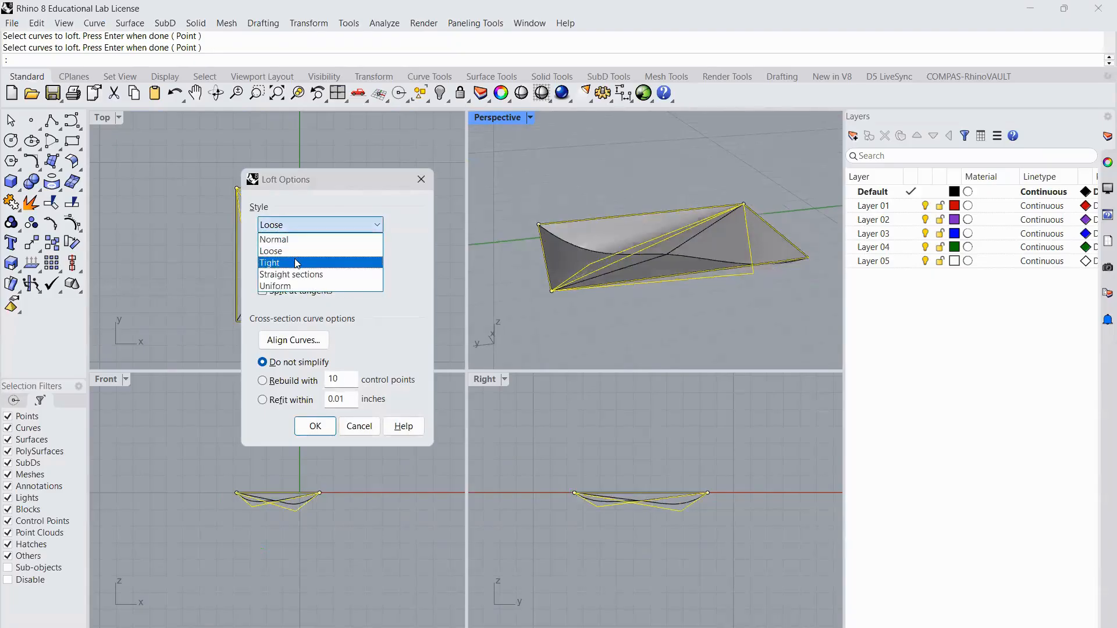
click(294, 261)
Preview the loft with the Straight sections style and create it with the Normal style without simplifying the curves
click(305, 234)
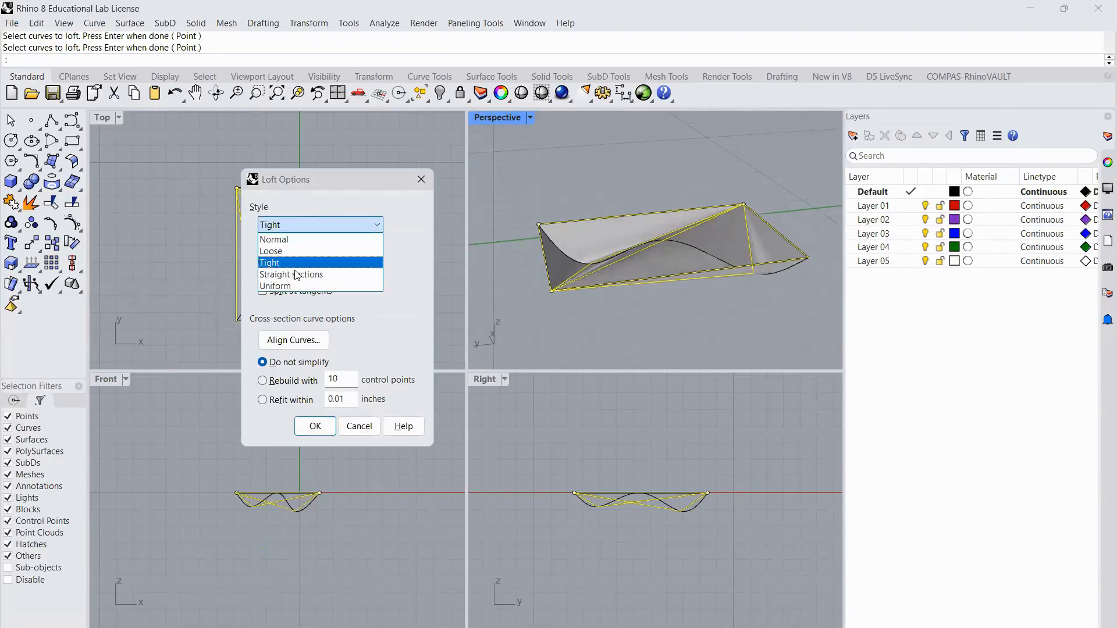
click(297, 274)
right_drag(667, 308, 731, 314)
click(313, 227)
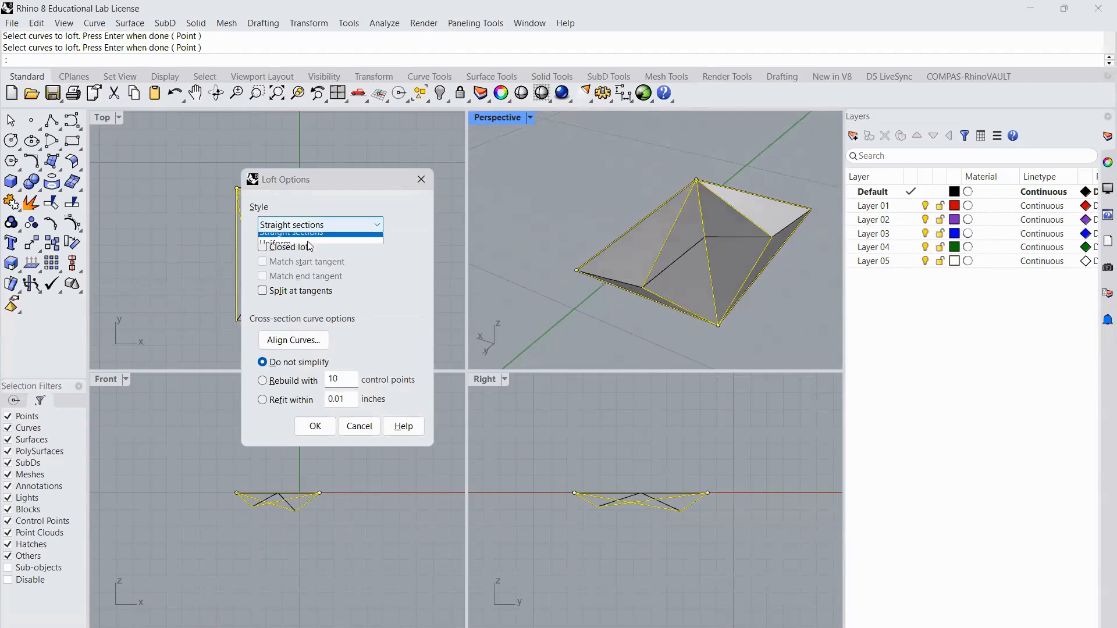
click(301, 242)
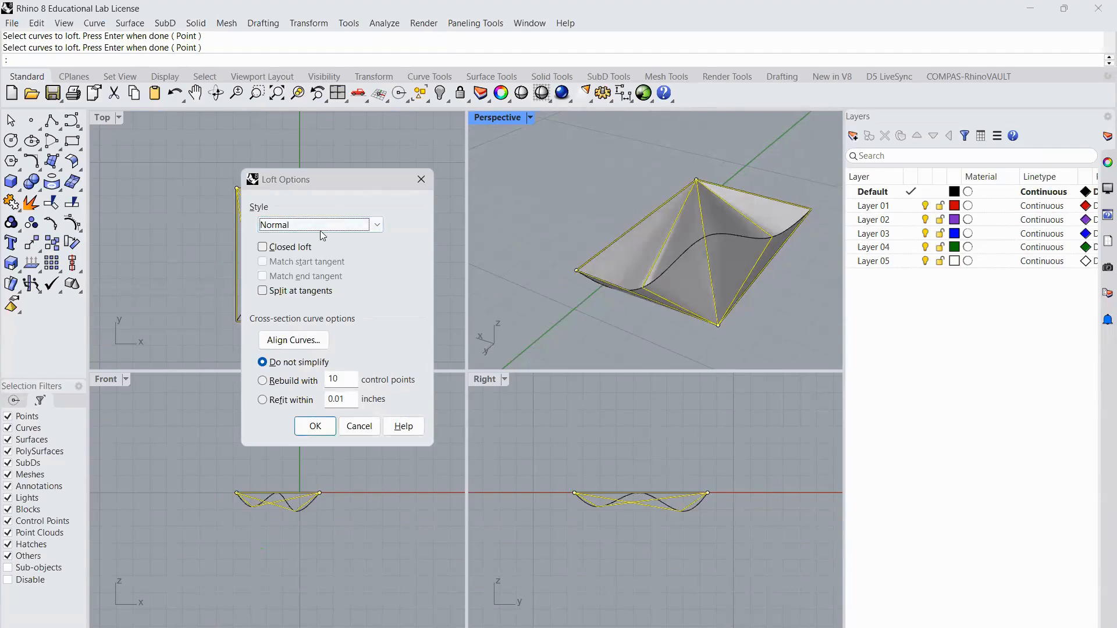
click(315, 426)
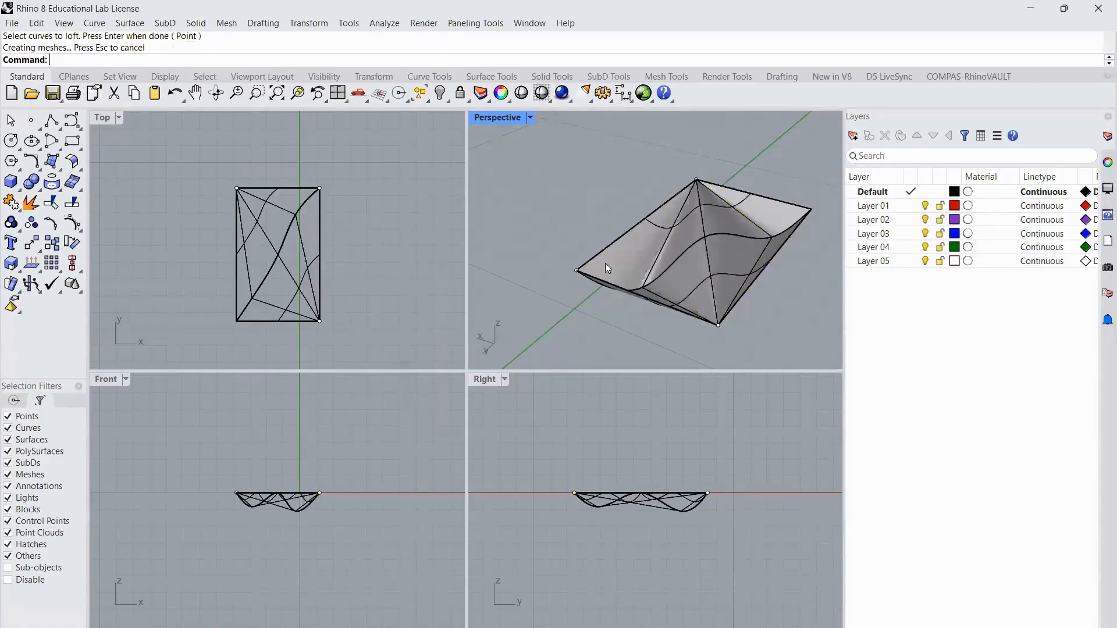
Explode the two joined rectangle outline curves into separate edge segments
click(594, 261)
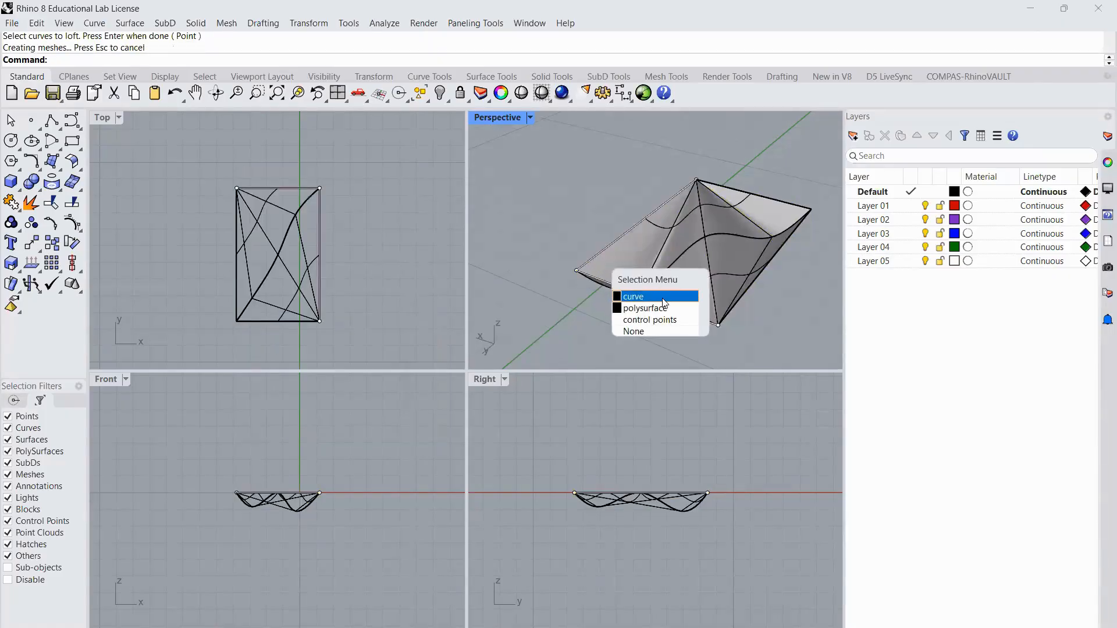
click(632, 297)
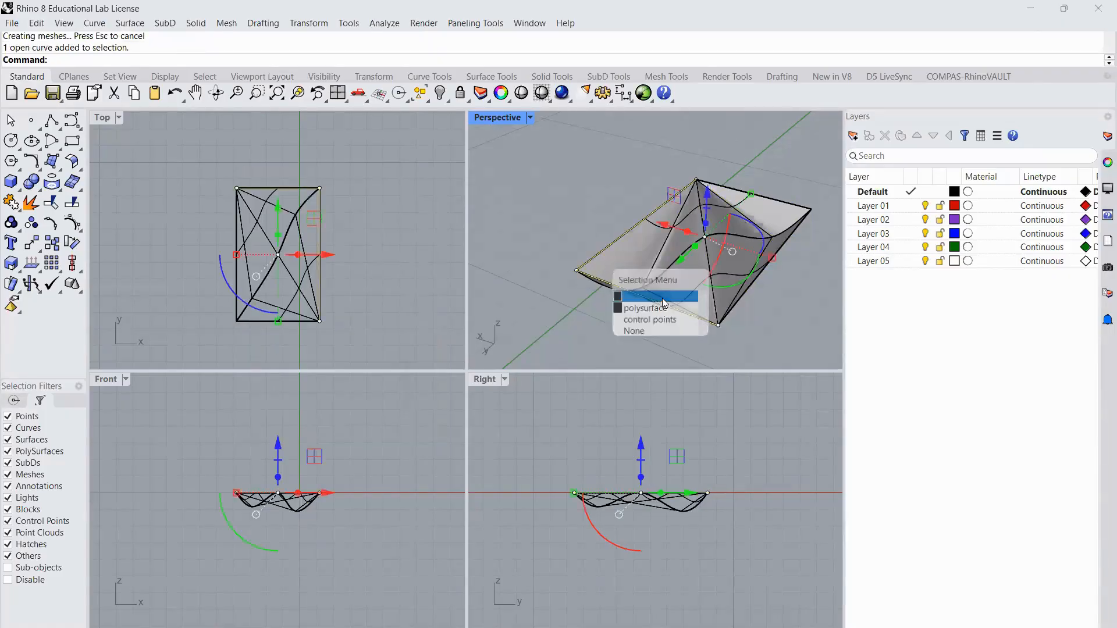
click(237, 227)
click(269, 262)
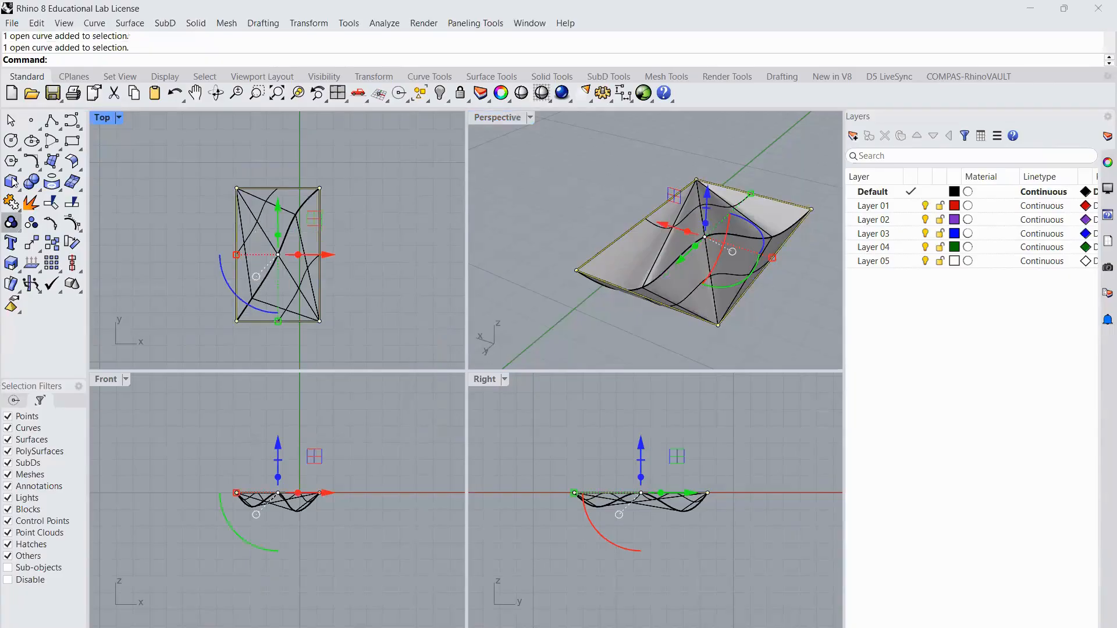
click(31, 203)
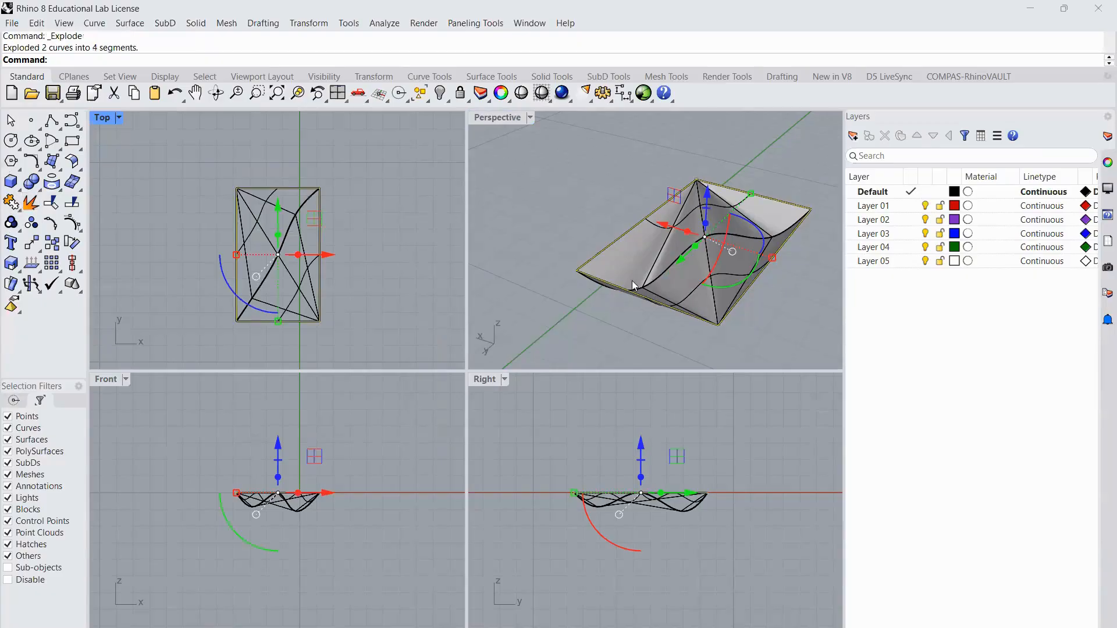
Copy the four rectangle edges vertically down to just below the lowest point of the lofted surface
text(copy)
key(Return)
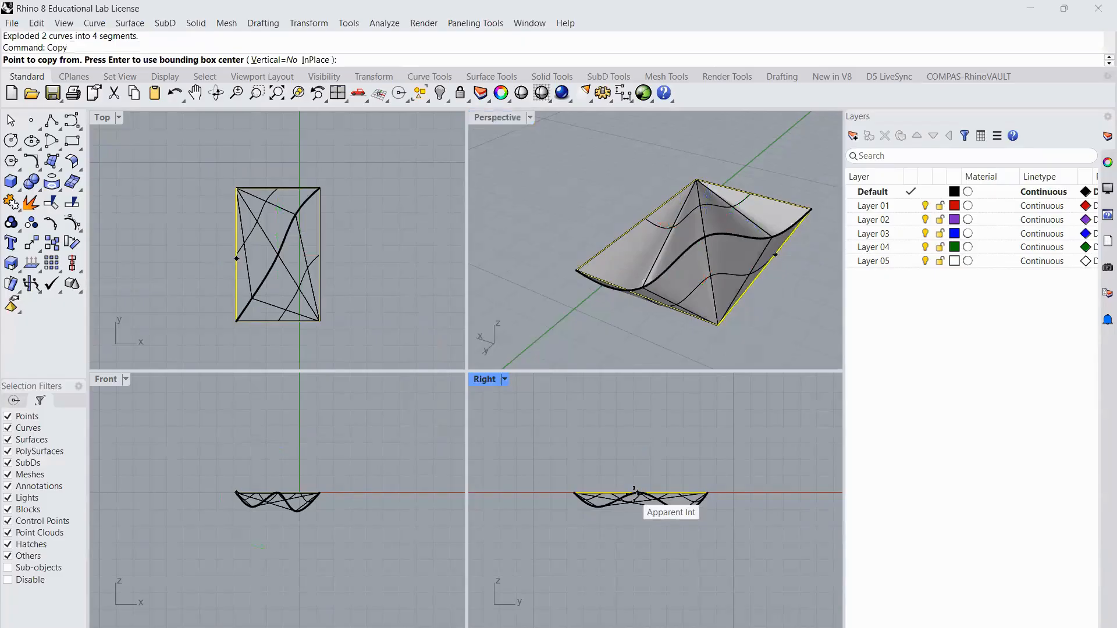
click(638, 494)
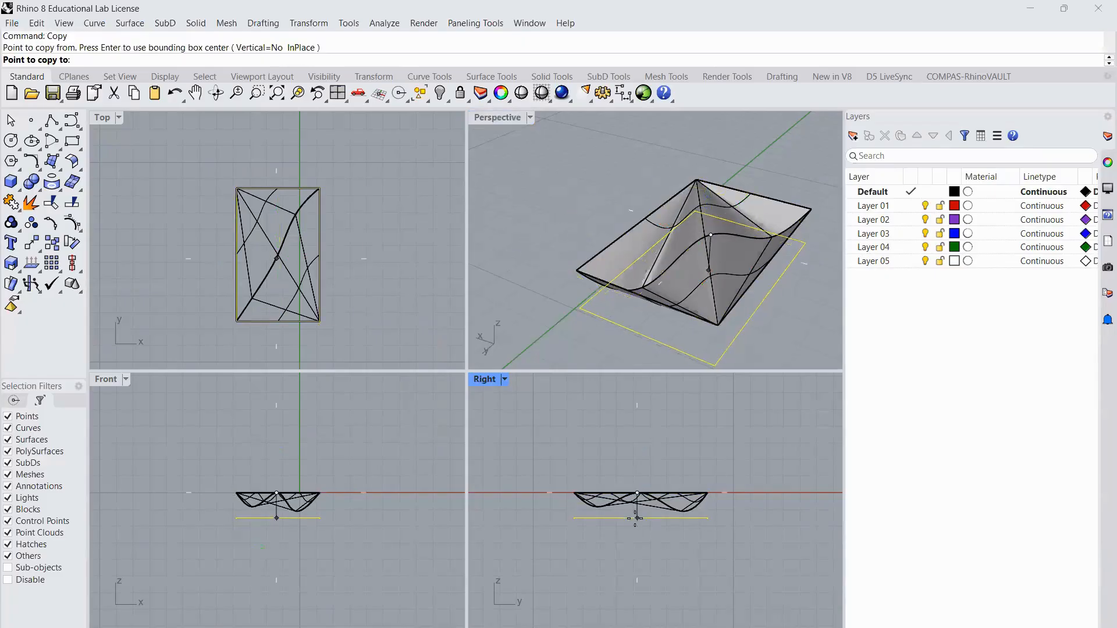
click(636, 517)
key(Return)
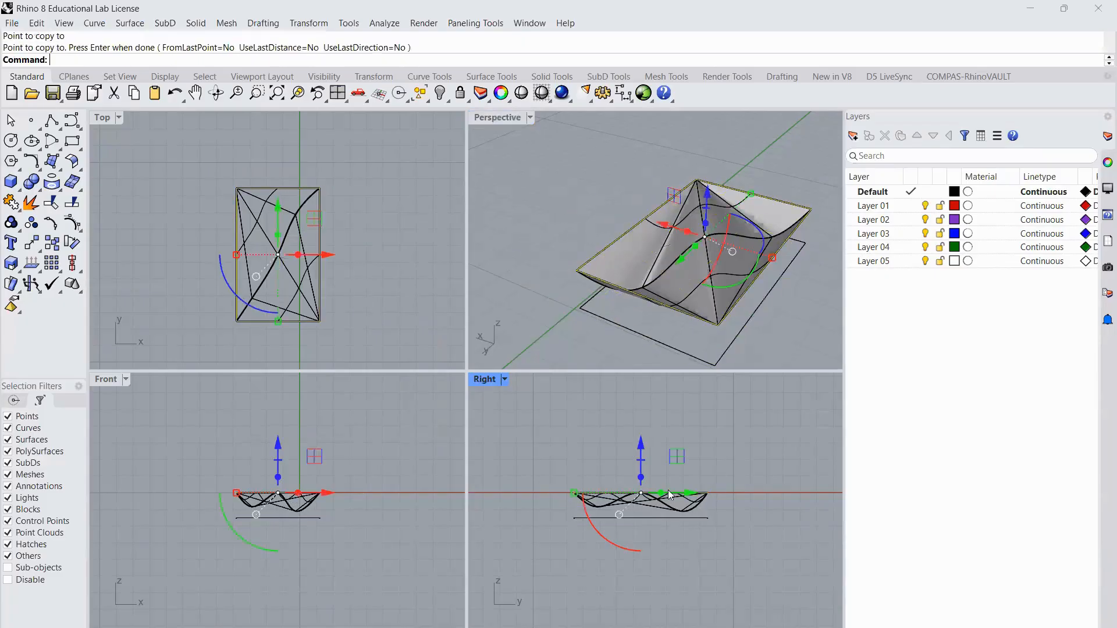
Try to loft the upper rectangle edges with a copied long edge below them using the Straight sections style
click(699, 494)
click(694, 517)
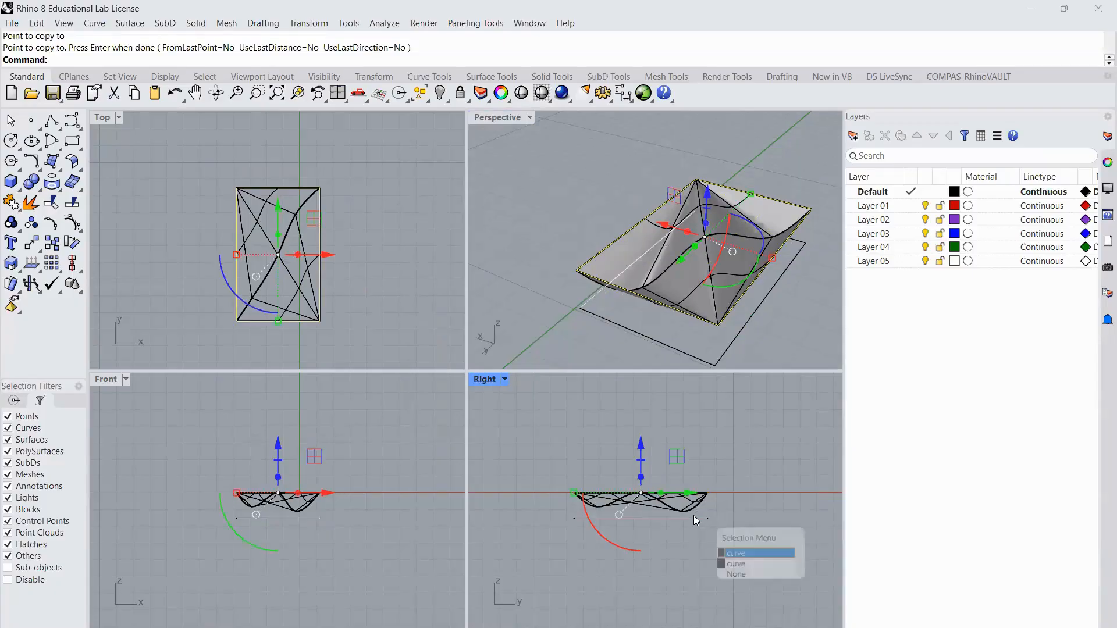
key(Down)
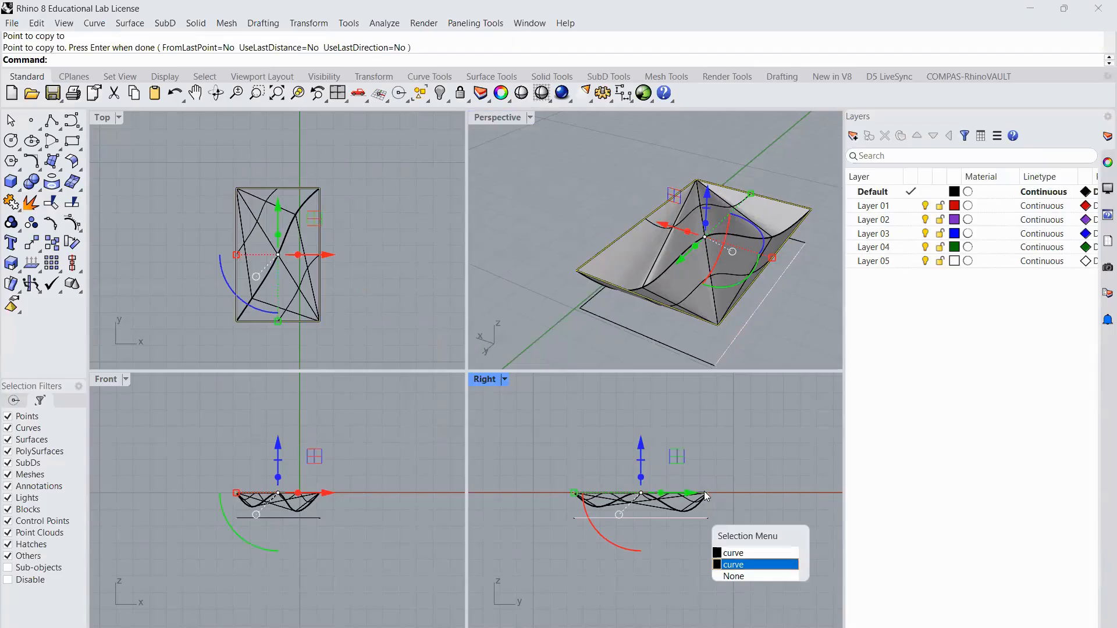
click(700, 518)
click(698, 517)
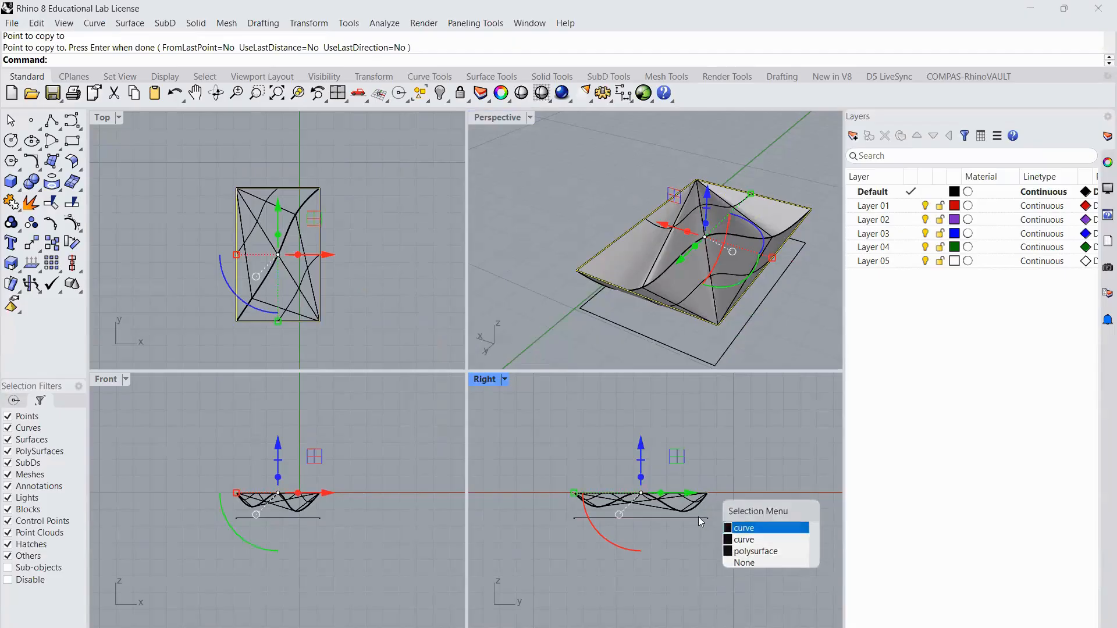
click(745, 550)
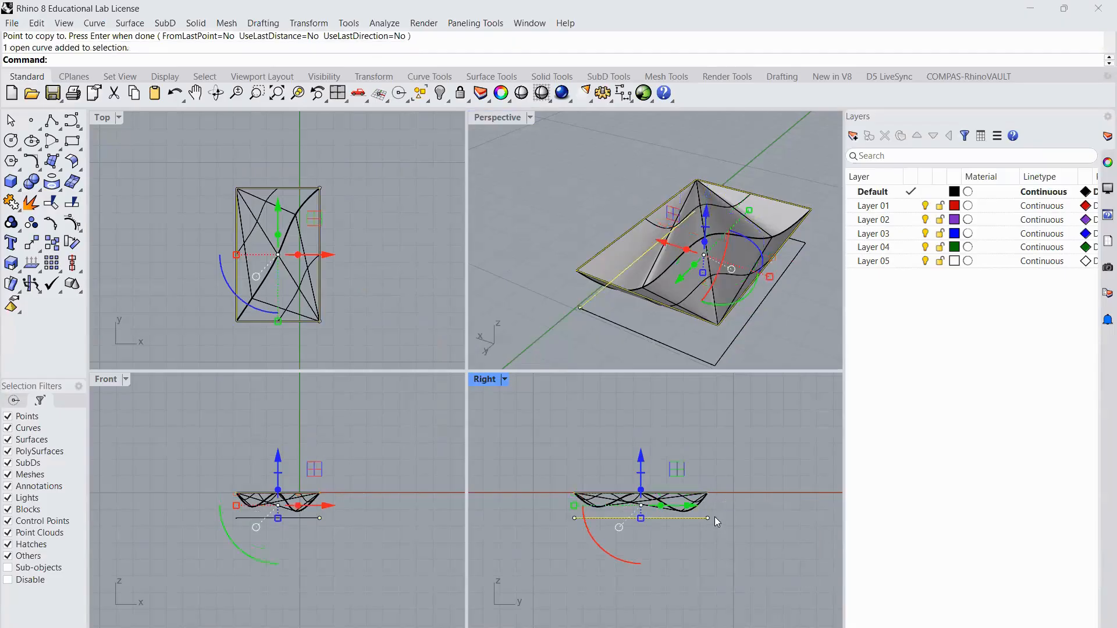
text(Loft)
key(Return)
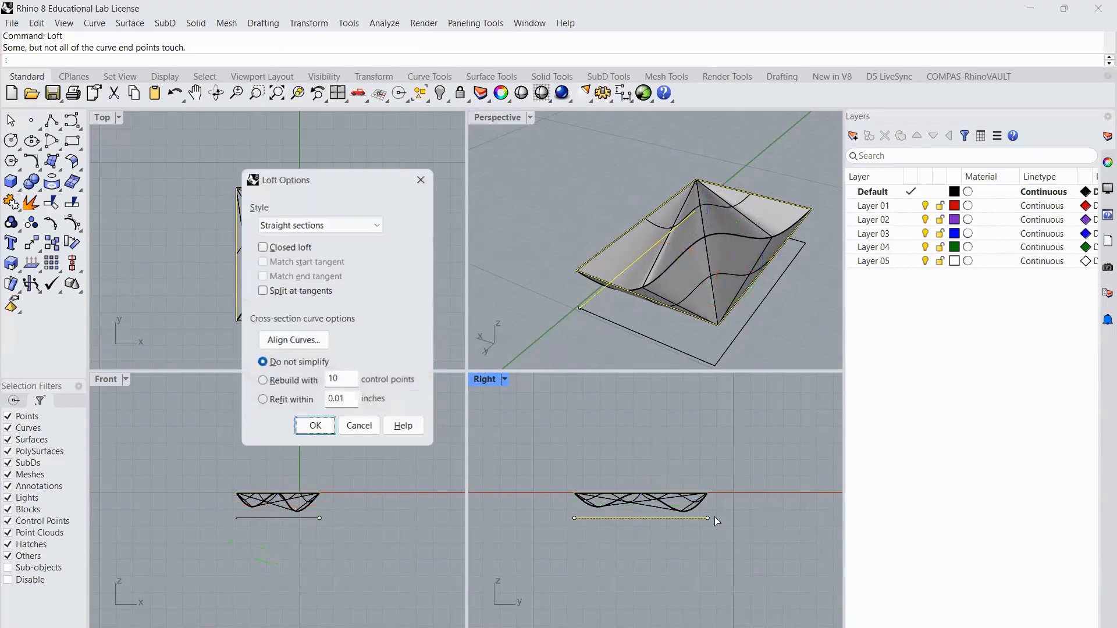
click(314, 426)
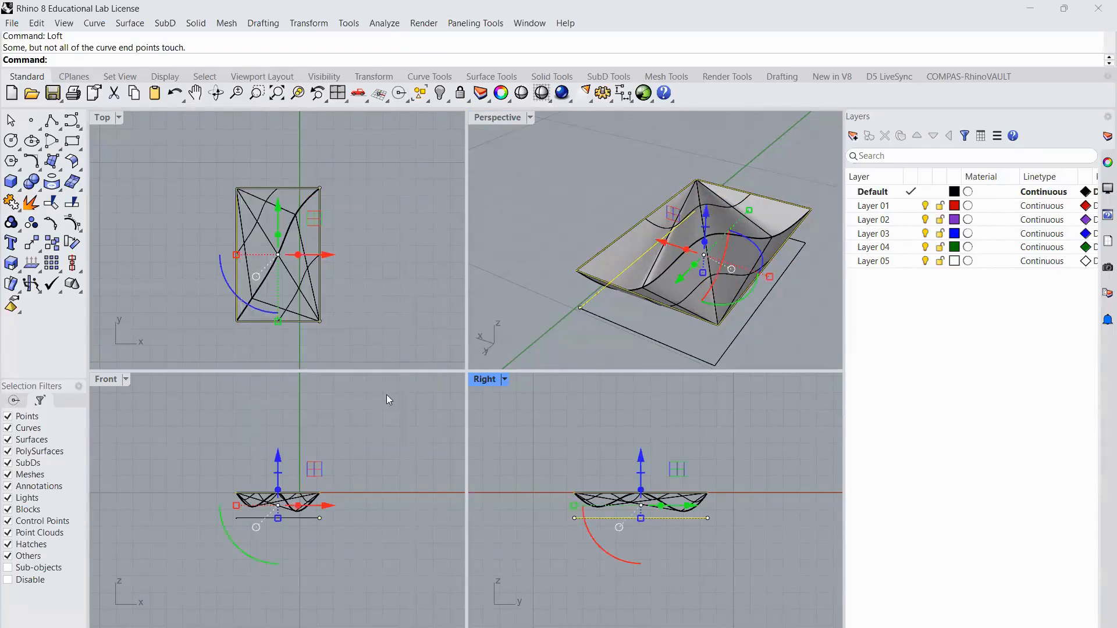
Undo the downward copy of the rectangle edges
click(571, 331)
click(594, 318)
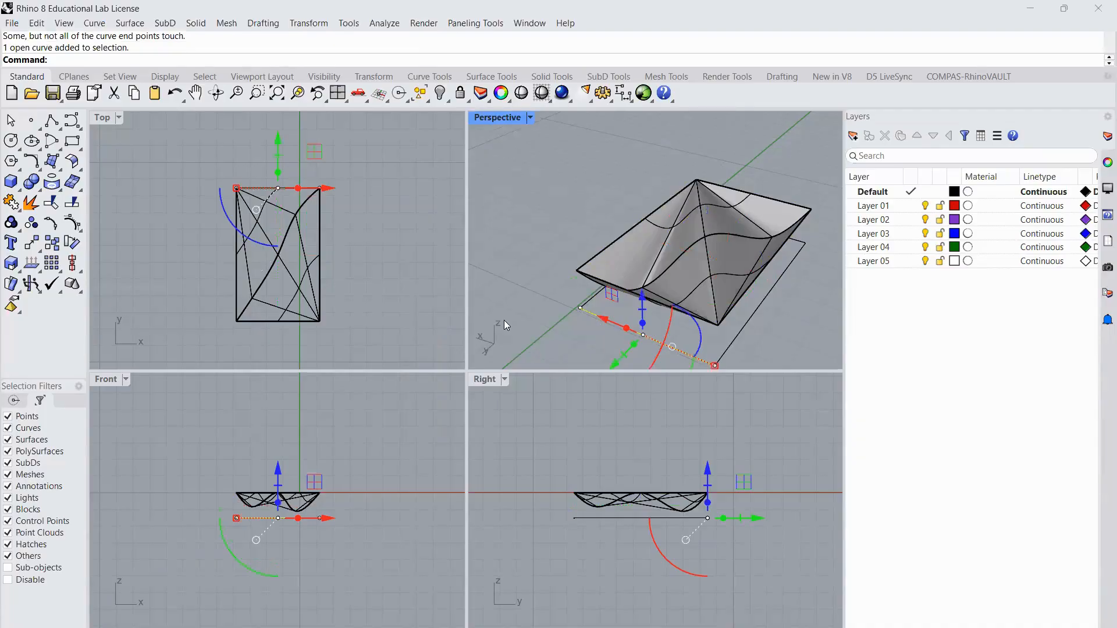
key(ctrl+z)
Select the four edges around the lofted surface and join them into one closed rectangle
click(605, 279)
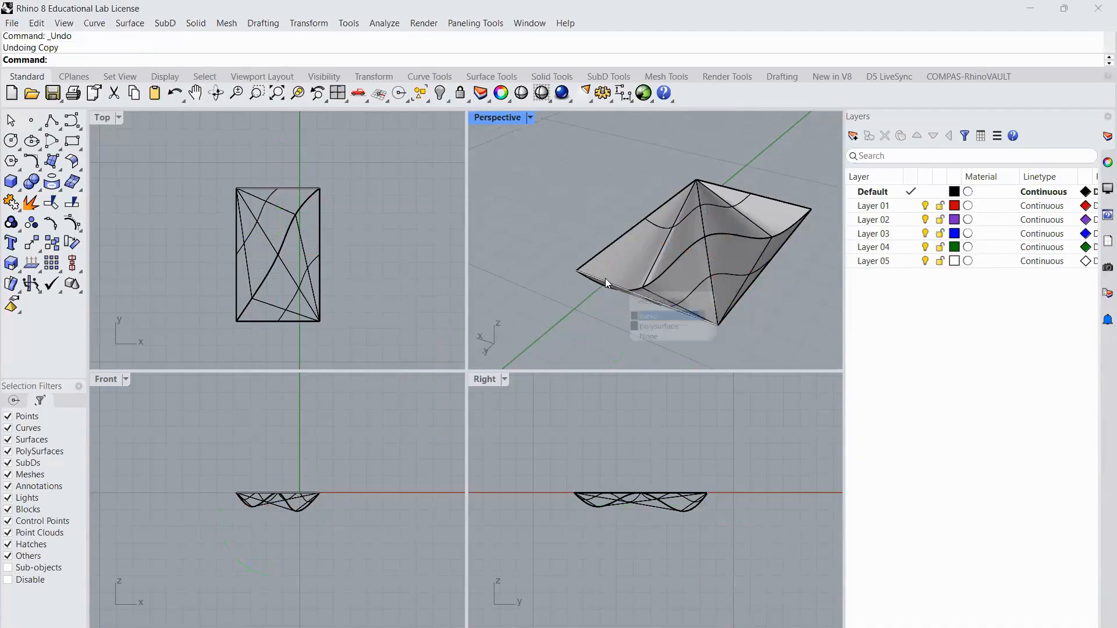
click(644, 316)
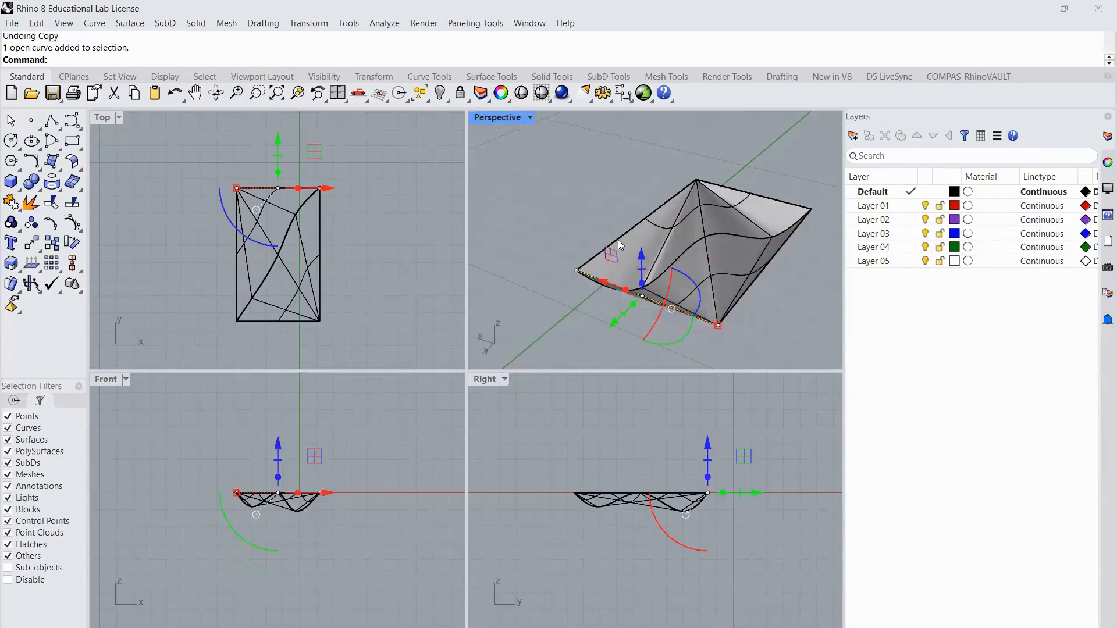
shift+click(618, 239)
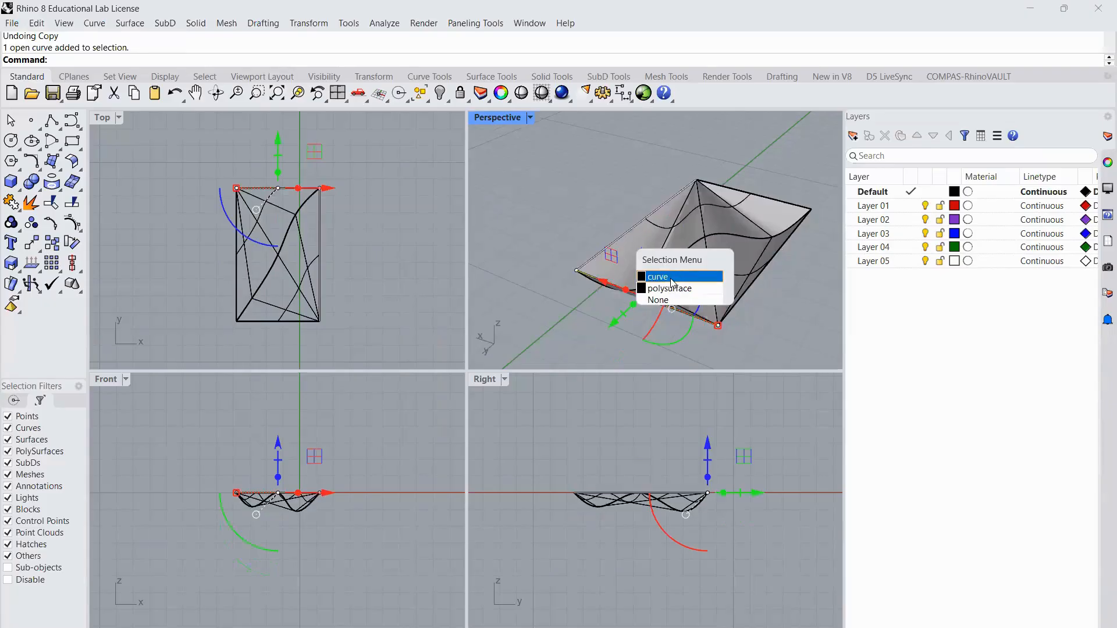
click(672, 278)
shift+click(781, 205)
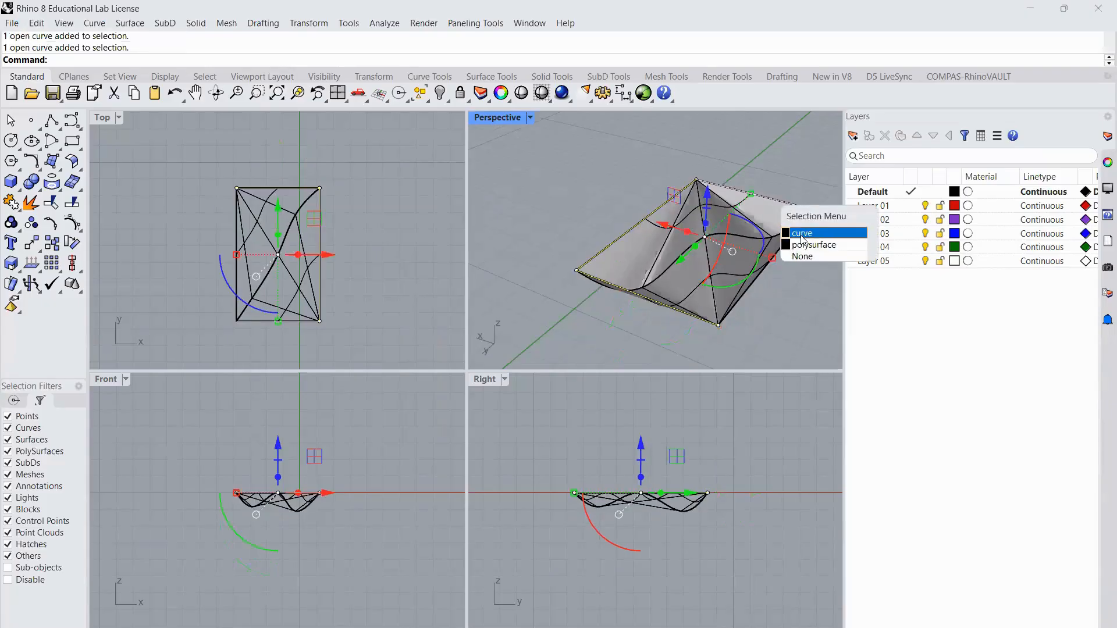
click(802, 233)
shift+click(784, 243)
click(823, 281)
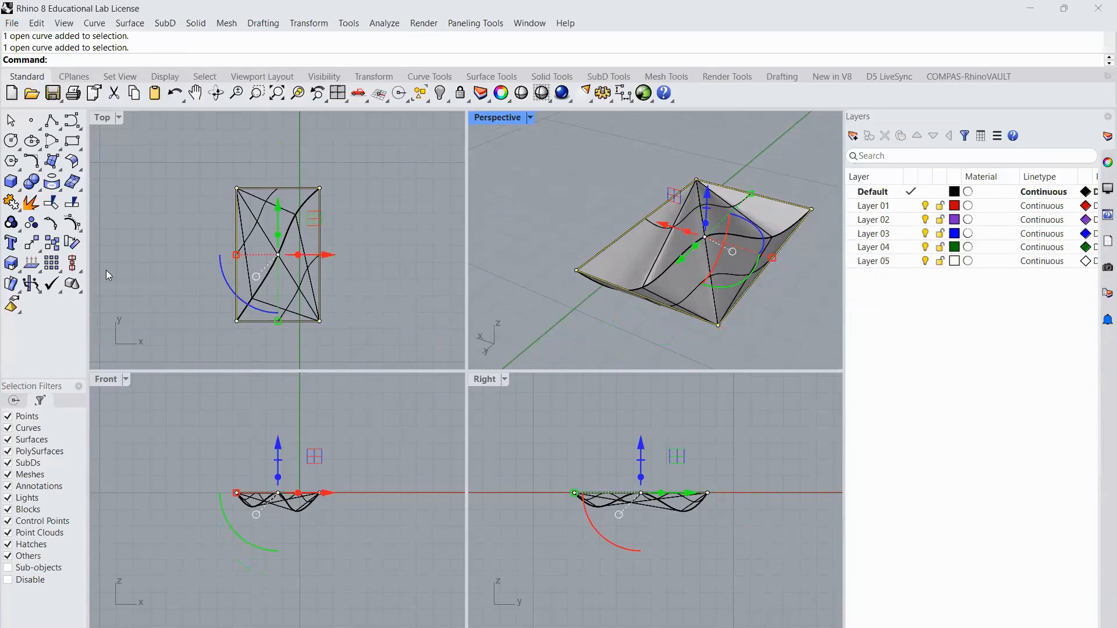
click(11, 202)
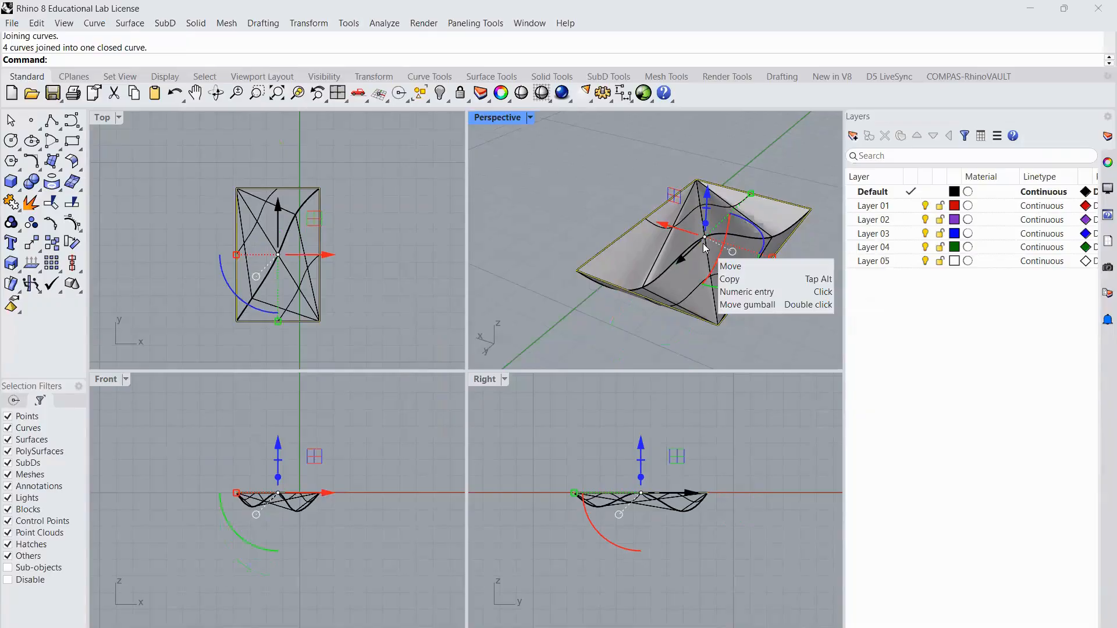
Extrude the closed rectangle vertically down past the lowest point of the loft as a solid box
text(Ex)
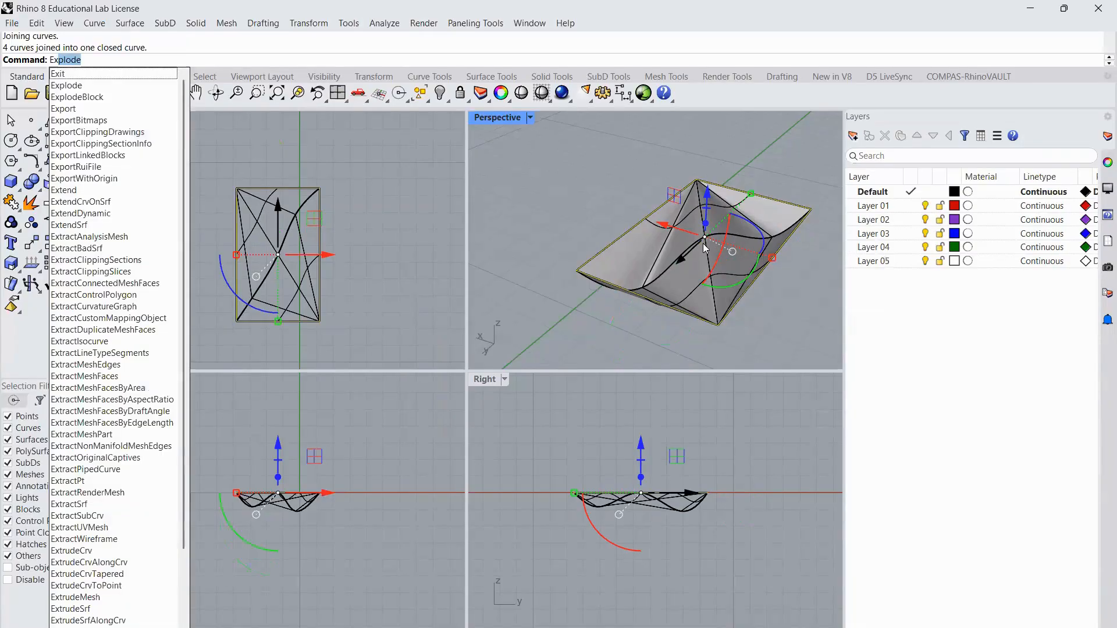
text(trude)
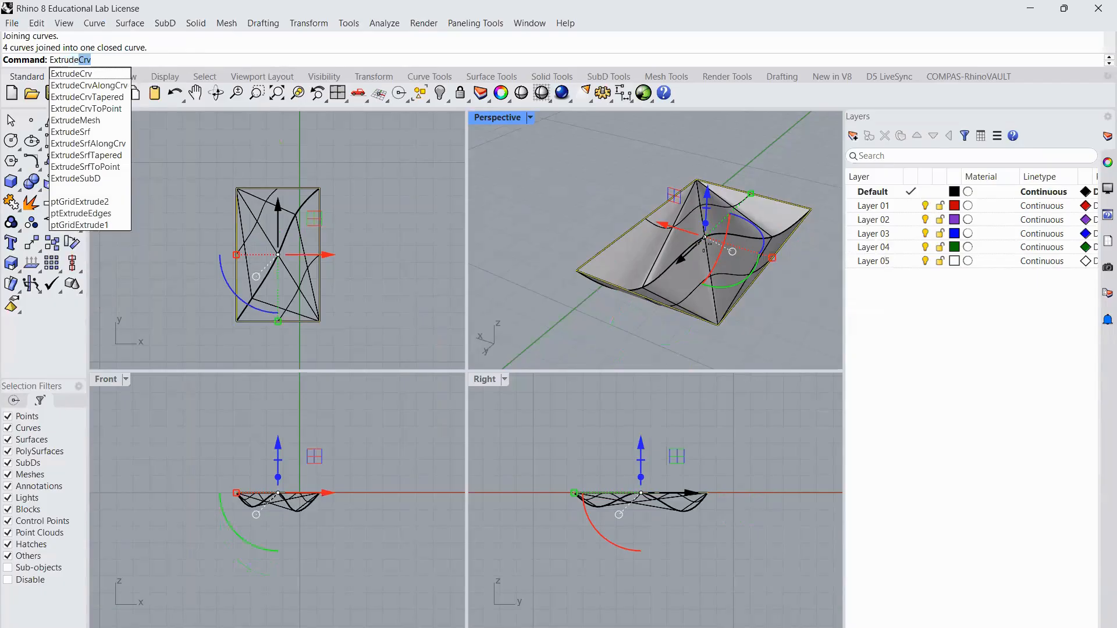
key(Return)
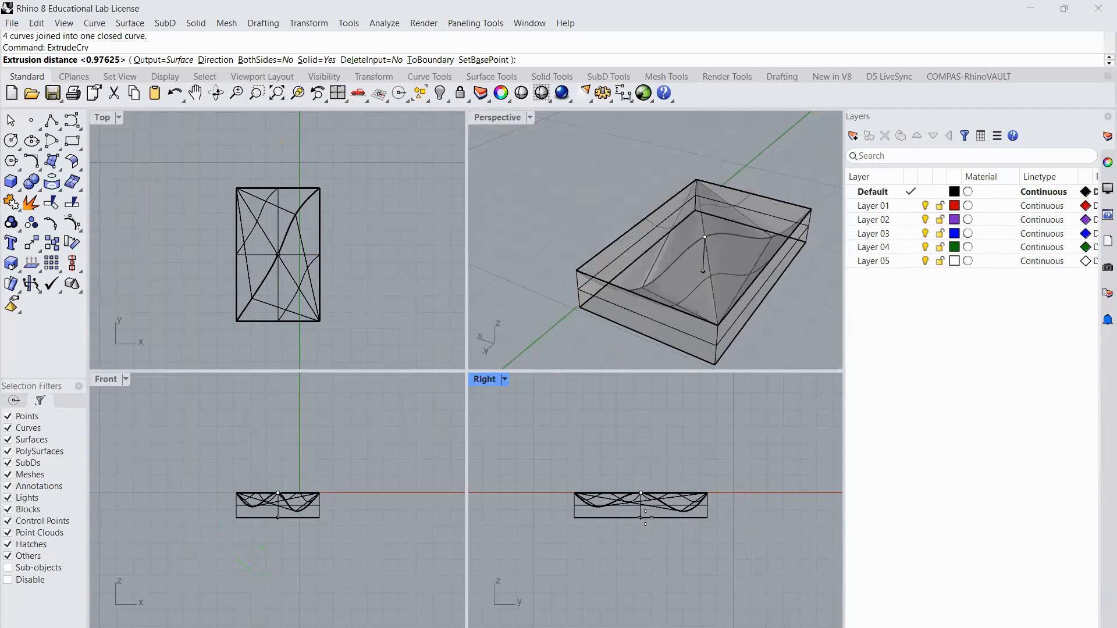
click(646, 517)
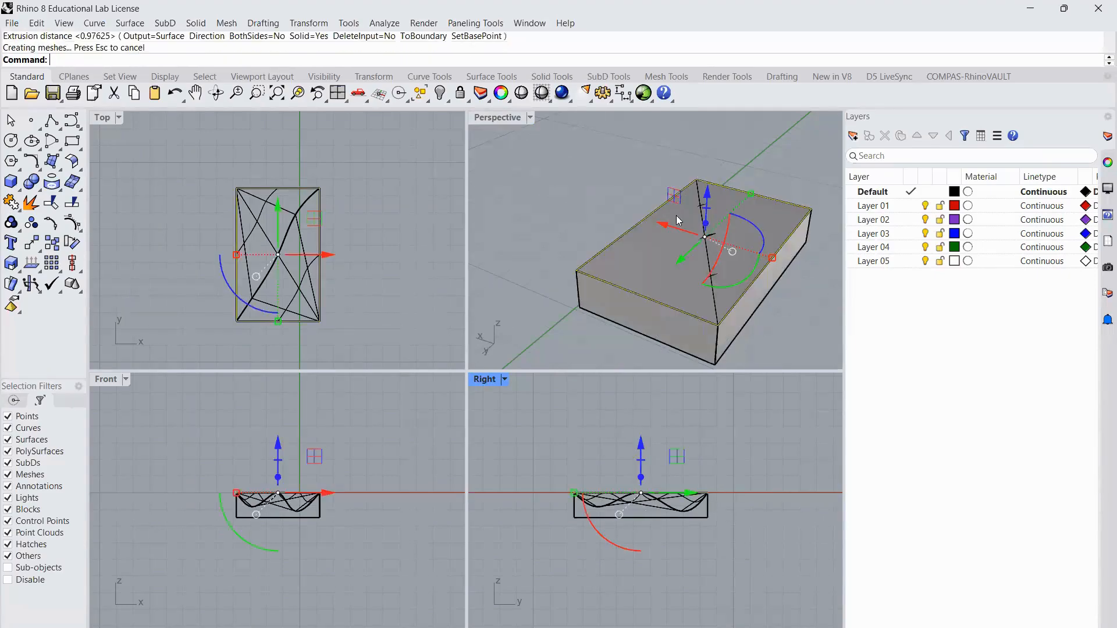
Explode the extruded box and delete its flat top face covering the lofted surface
click(30, 201)
click(652, 258)
click(652, 258)
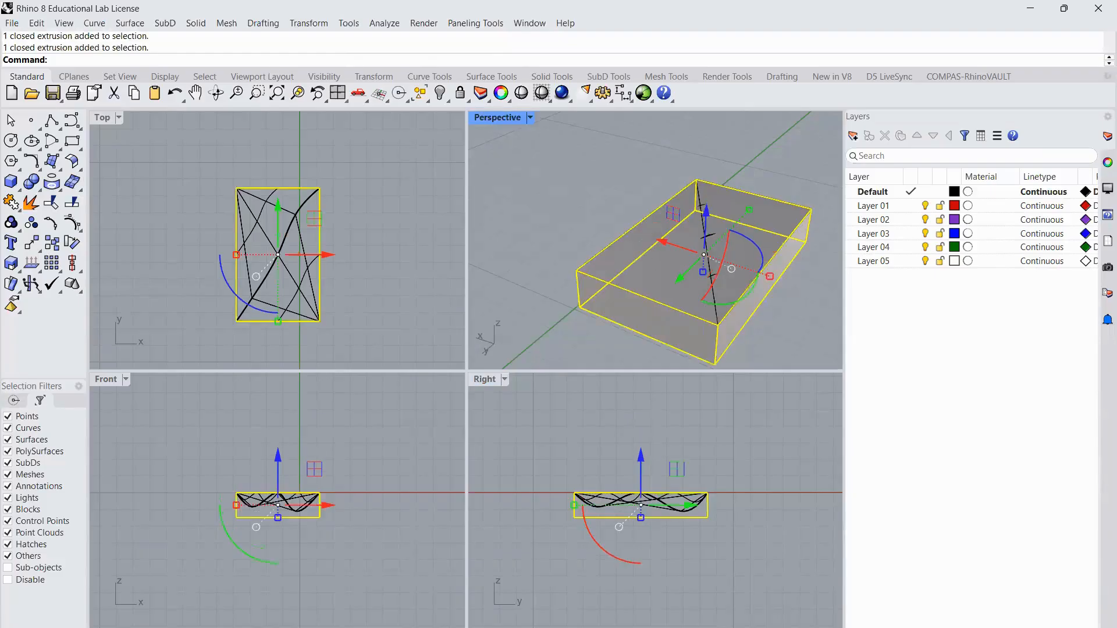
click(19, 198)
click(662, 239)
key(Delete)
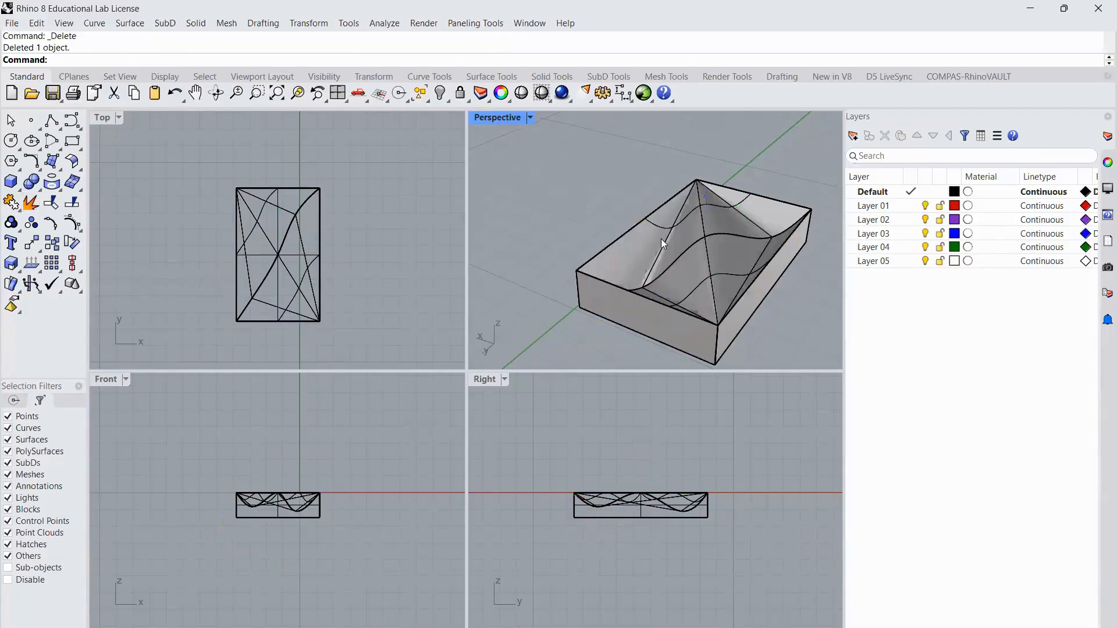
Explode all the geometry to separate the lofted polysurface into individual surfaces, and clear the selection
click(673, 254)
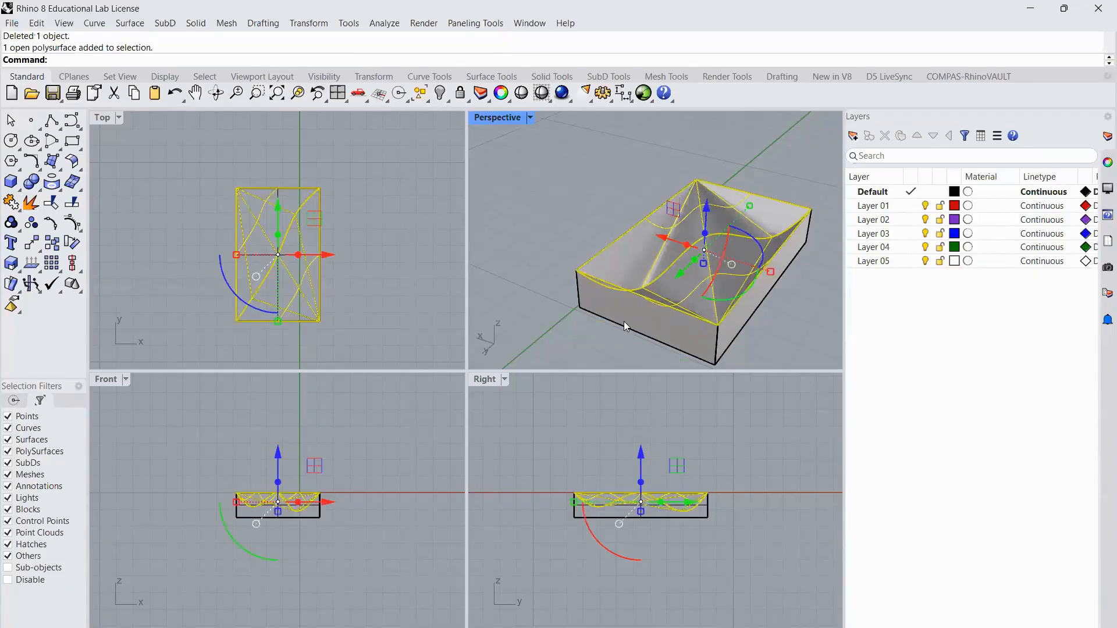
click(624, 321)
click(198, 154)
drag(197, 155, 371, 344)
click(32, 202)
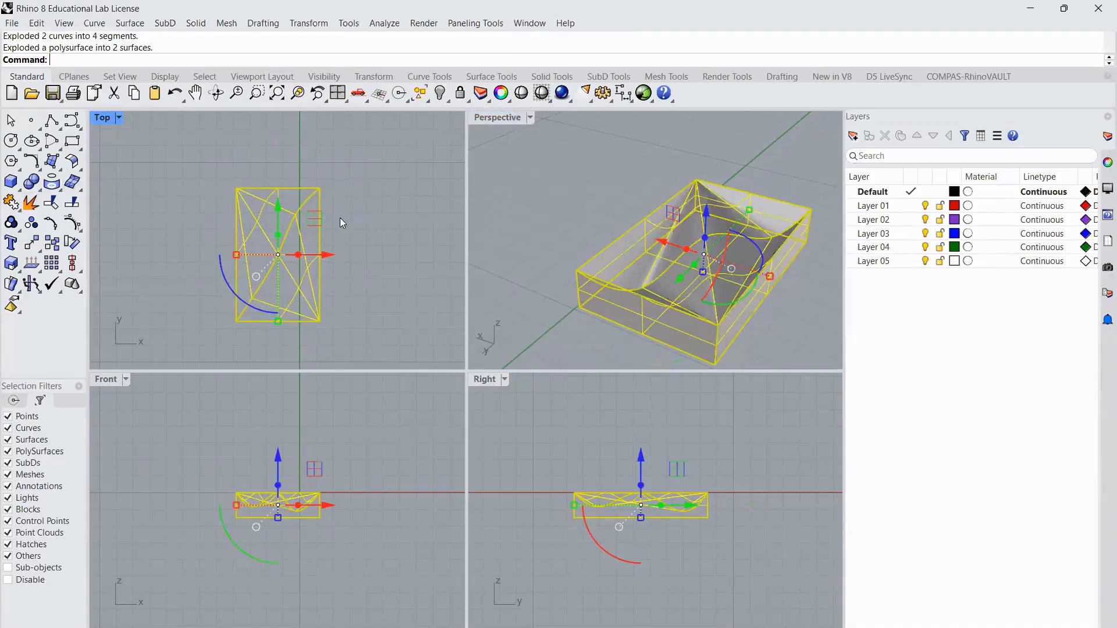
click(340, 218)
click(296, 222)
click(309, 215)
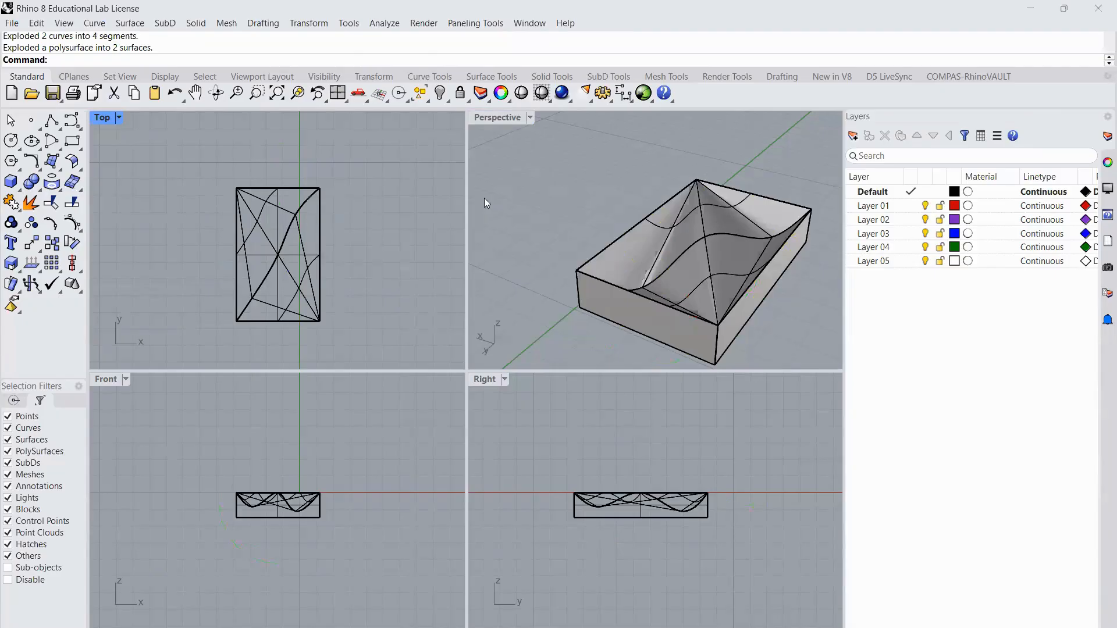
Select the lofted top surfaces together with all side faces and the bottom face of the box, and join them into one closed polysurface
click(763, 212)
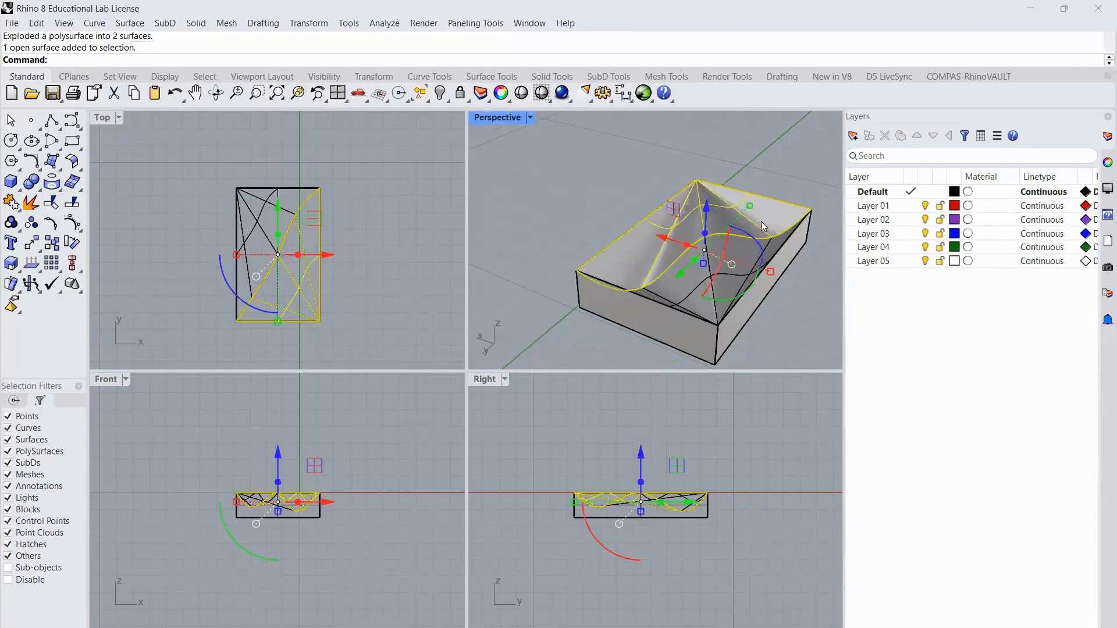
click(713, 291)
click(757, 338)
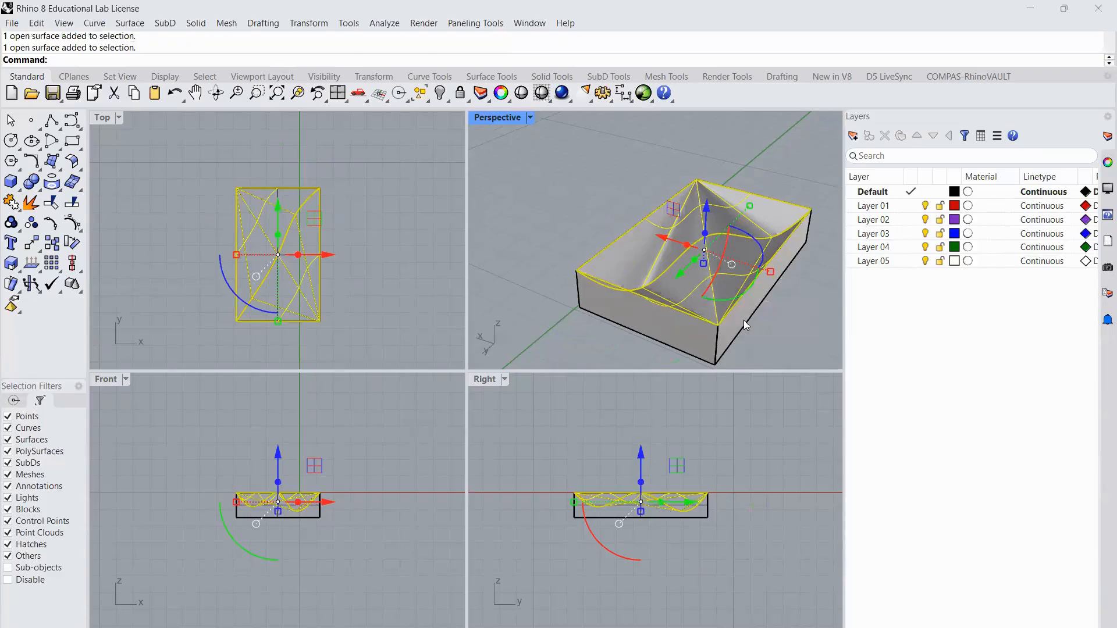
right_drag(693, 338, 628, 250)
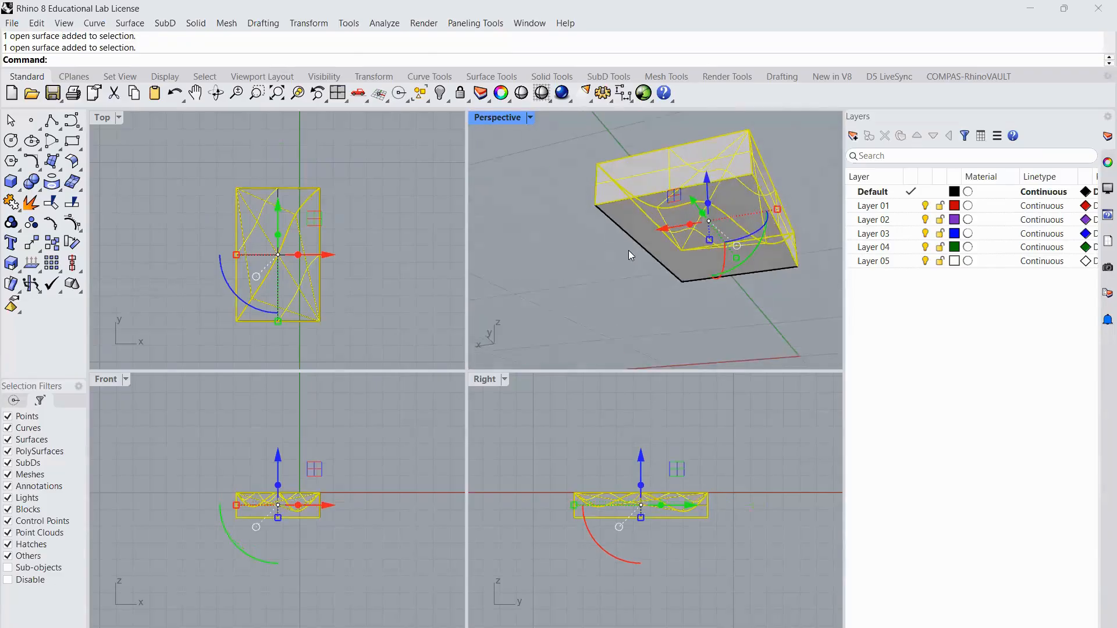
click(627, 250)
click(634, 174)
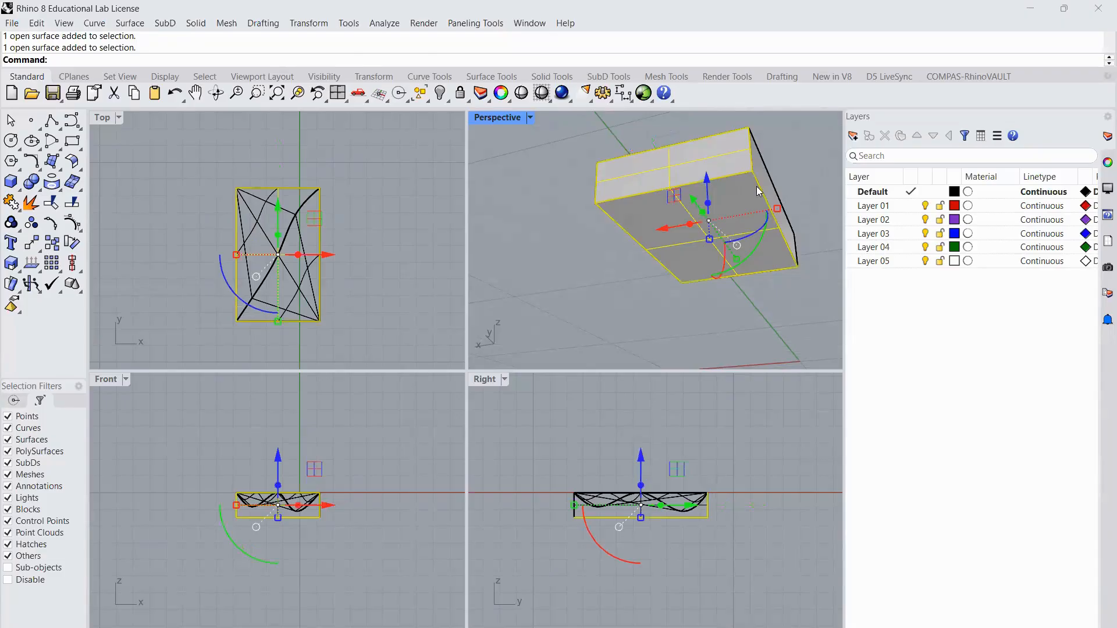
right_drag(762, 180, 532, 267)
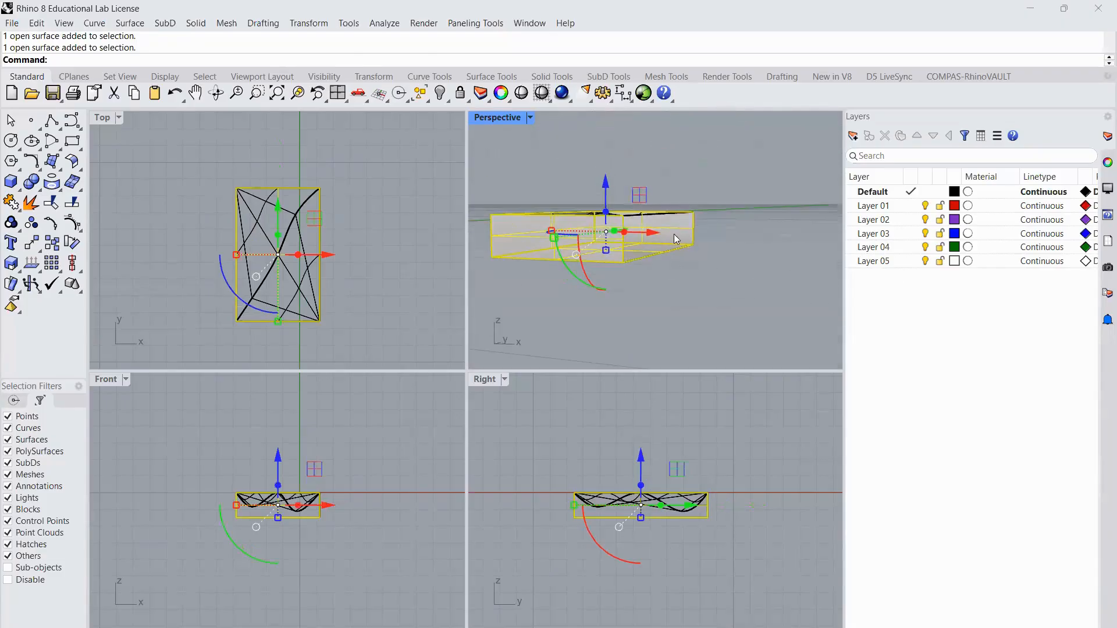
right_drag(674, 243, 655, 201)
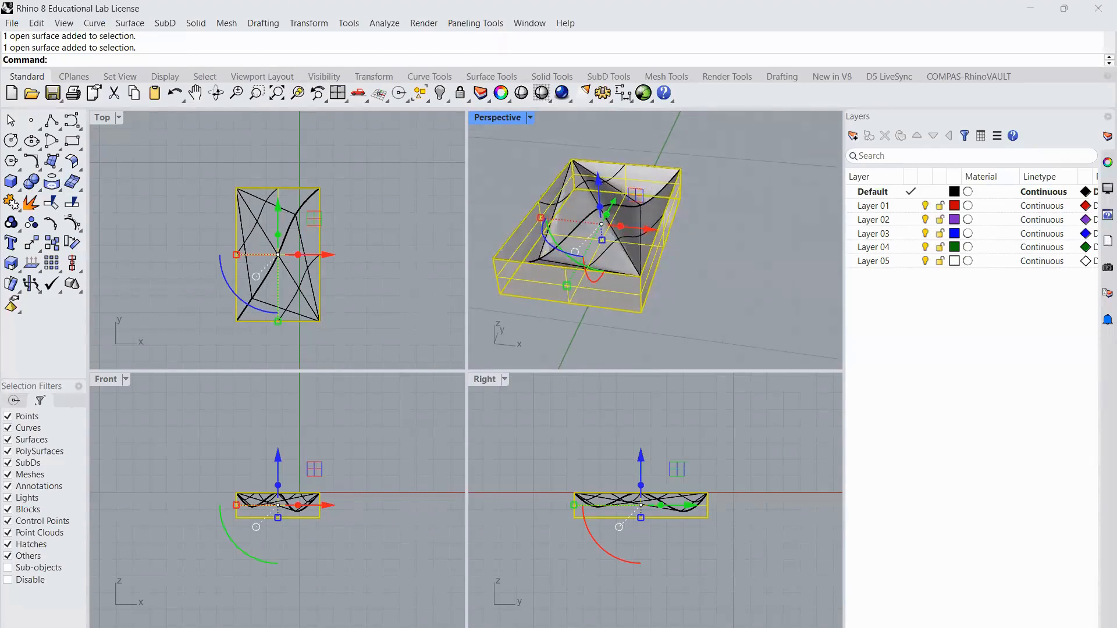
shift+click(654, 208)
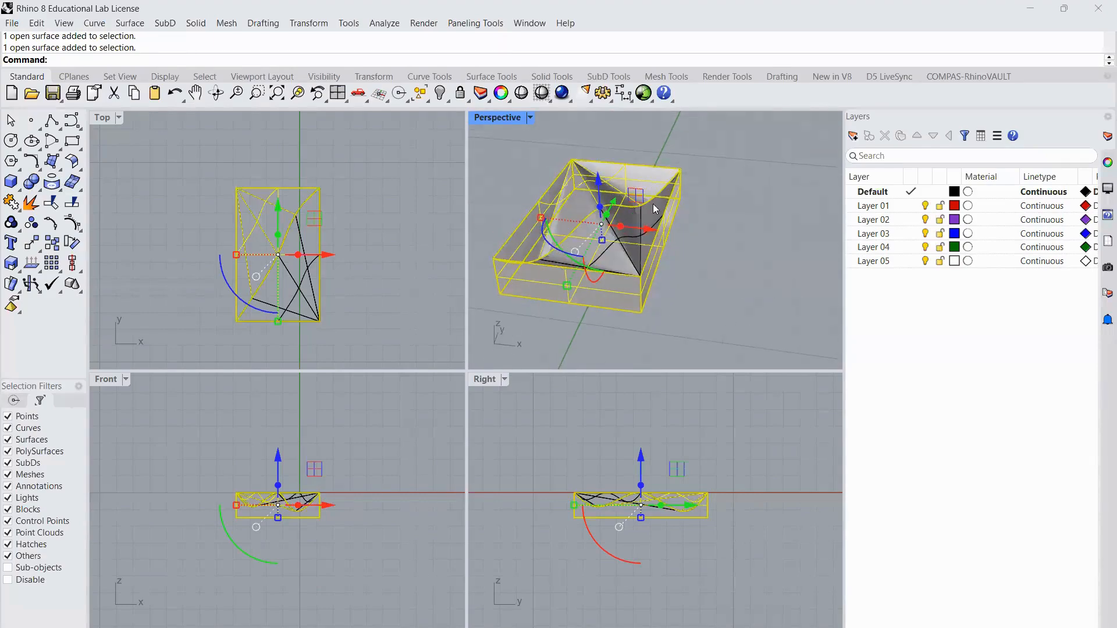
click(11, 202)
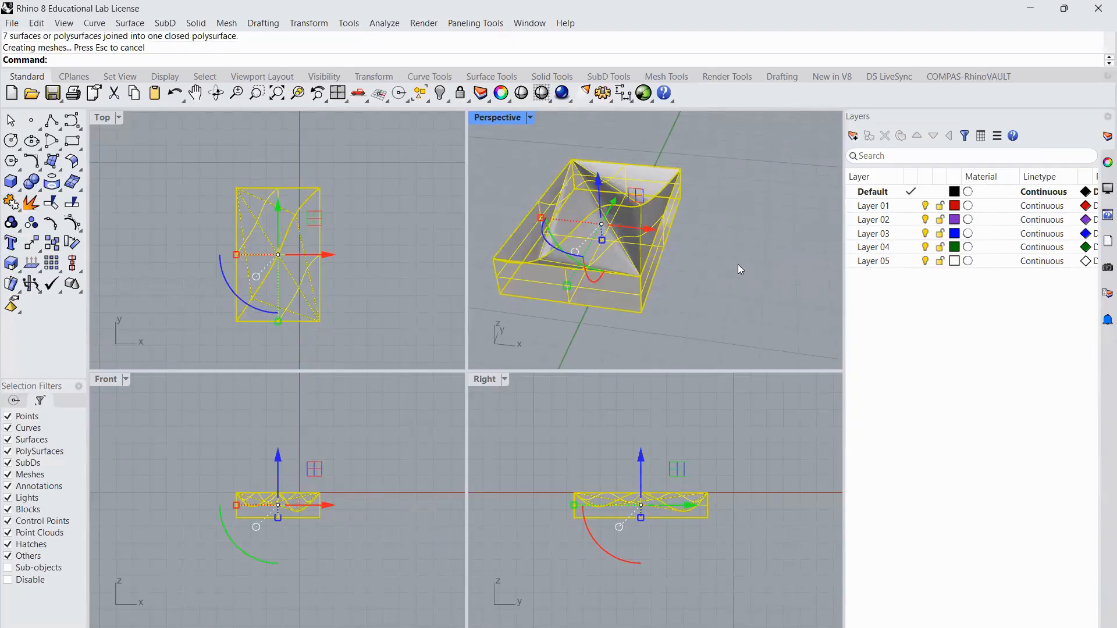
Export the selected closed solid as an STL file, replacing the existing test file.stl
right_drag(721, 233, 619, 211)
scroll(621, 217, down, 3)
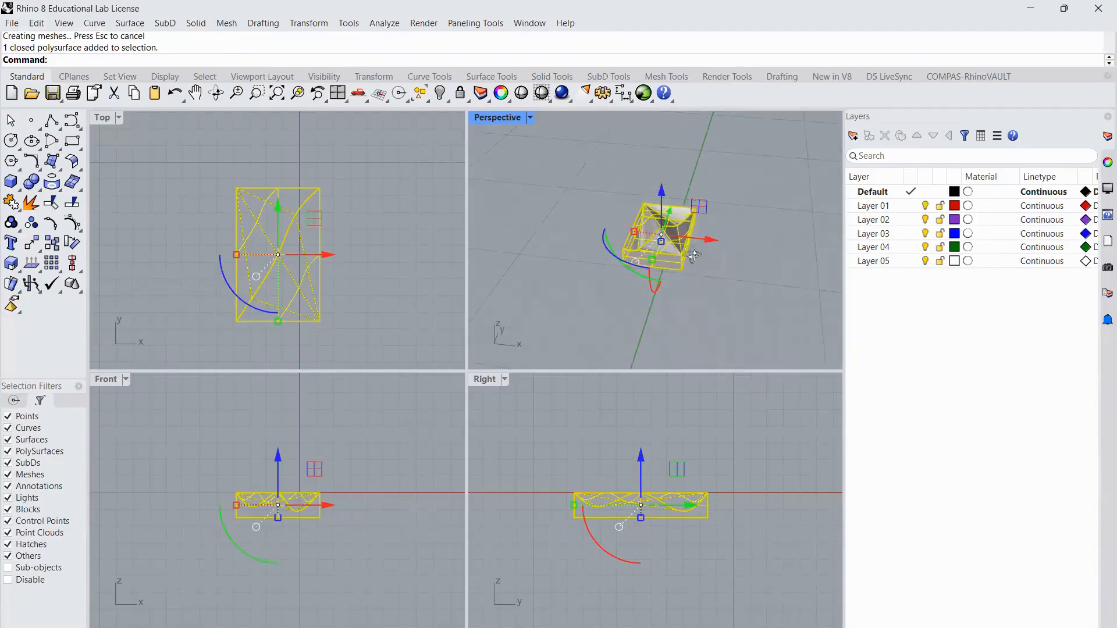
right_drag(694, 255, 642, 314)
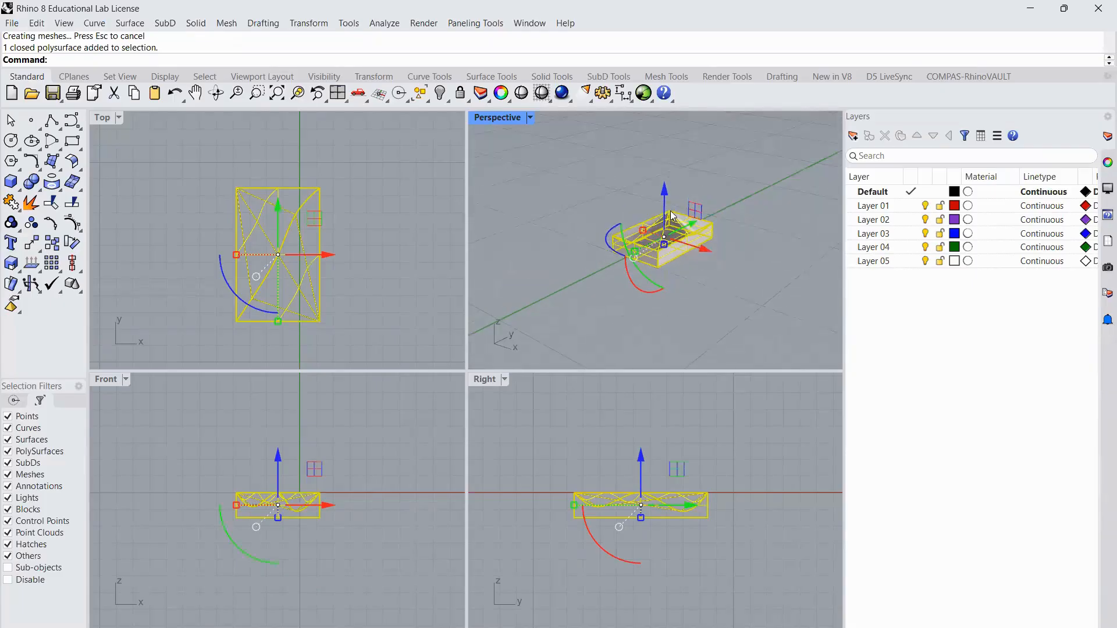
scroll(672, 215, up, 4)
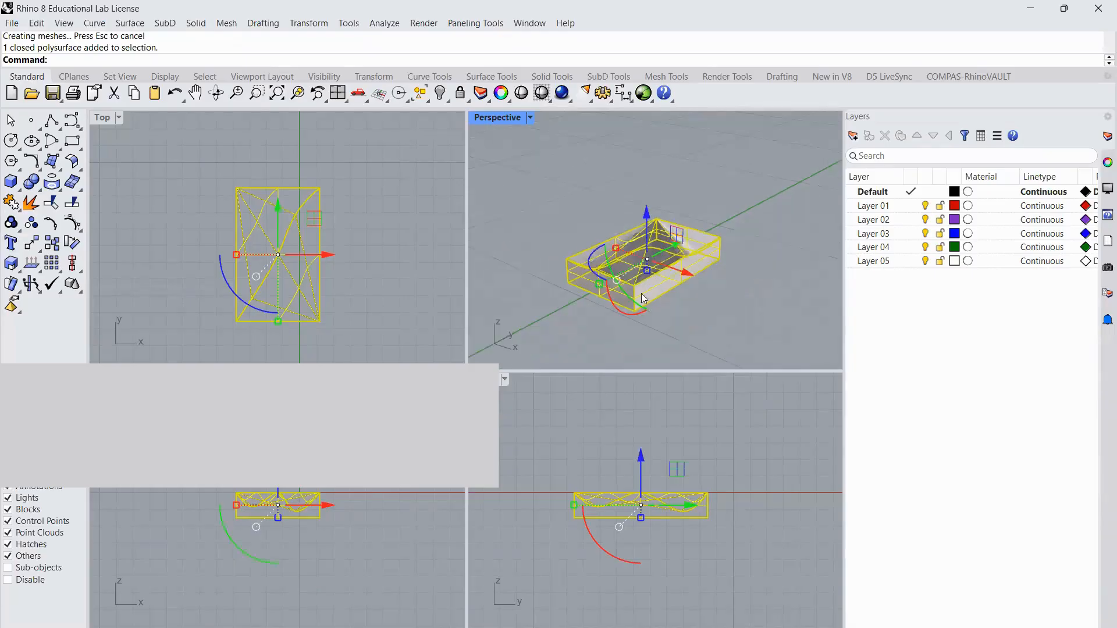
scroll(643, 298, up, 3)
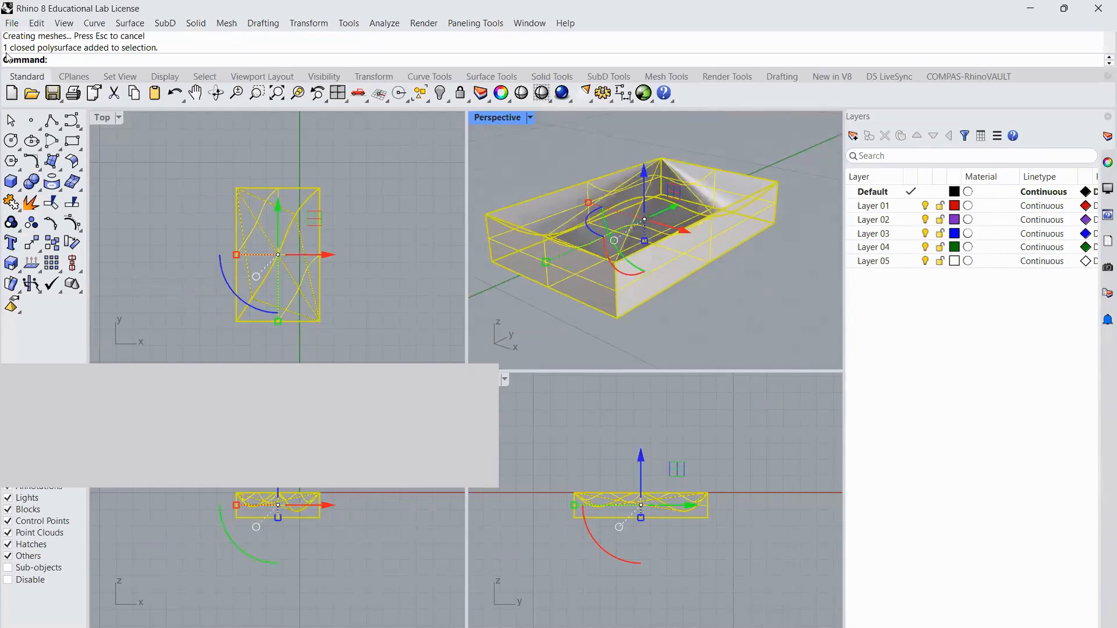
click(11, 23)
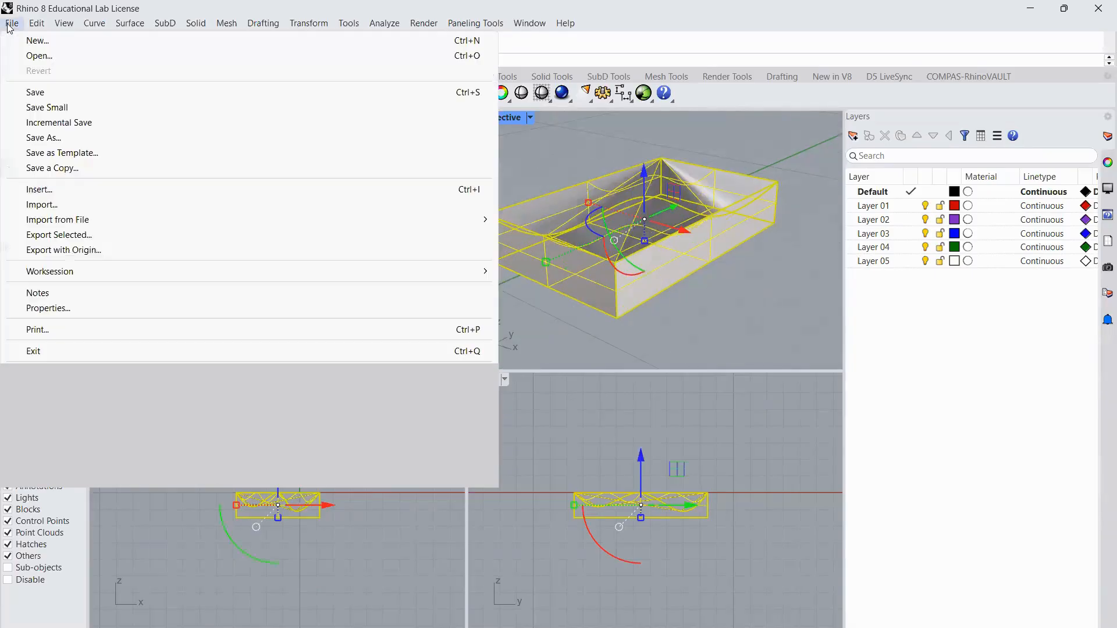
click(117, 240)
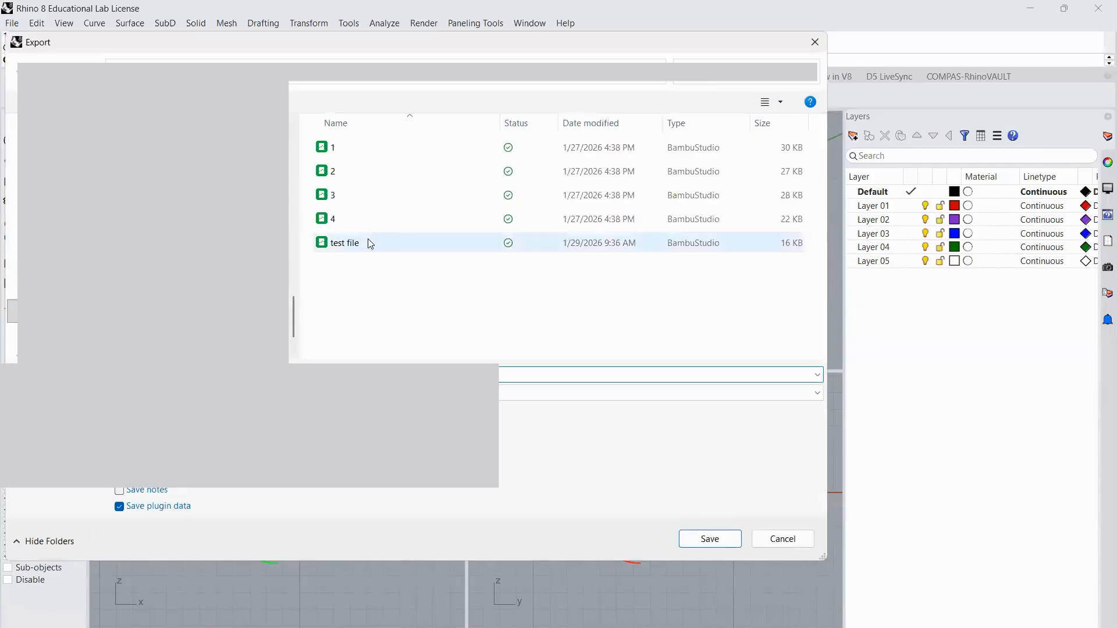
click(365, 246)
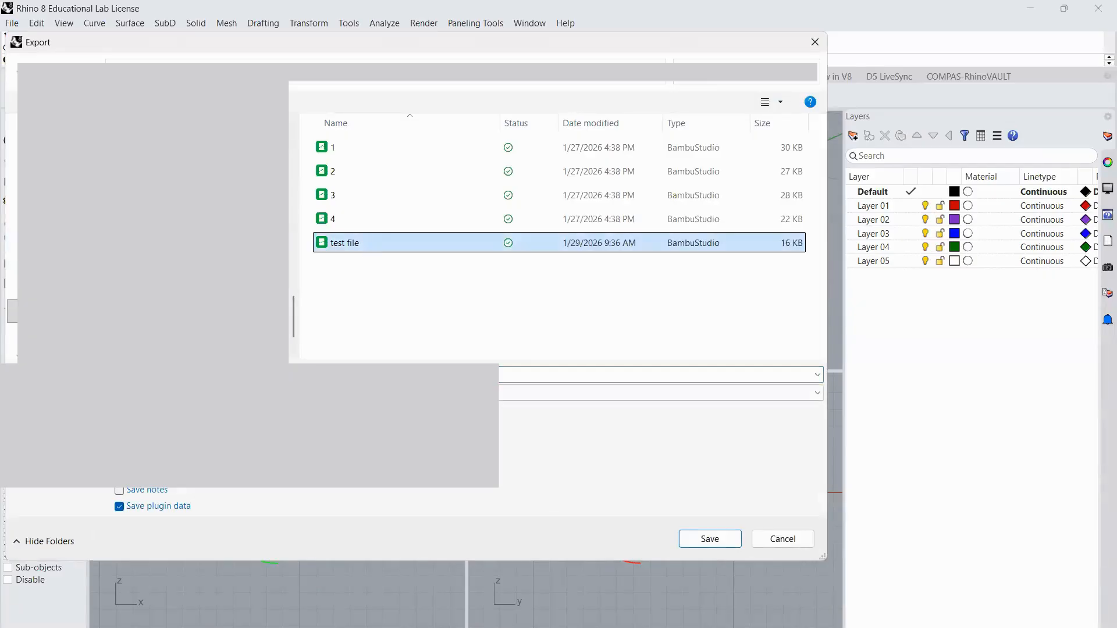
click(507, 393)
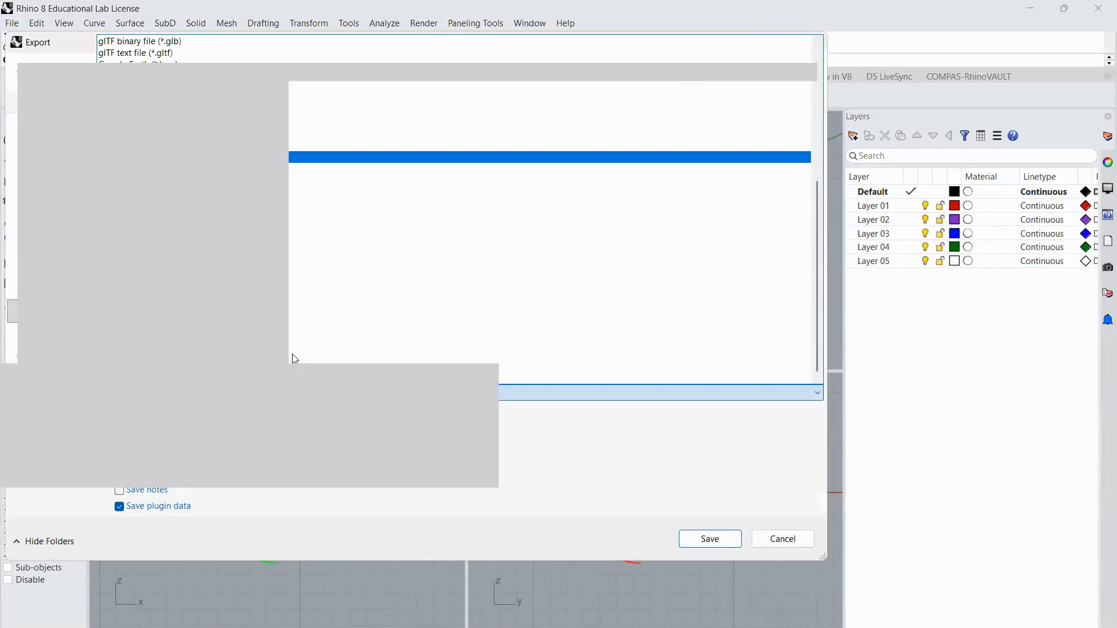
click(703, 546)
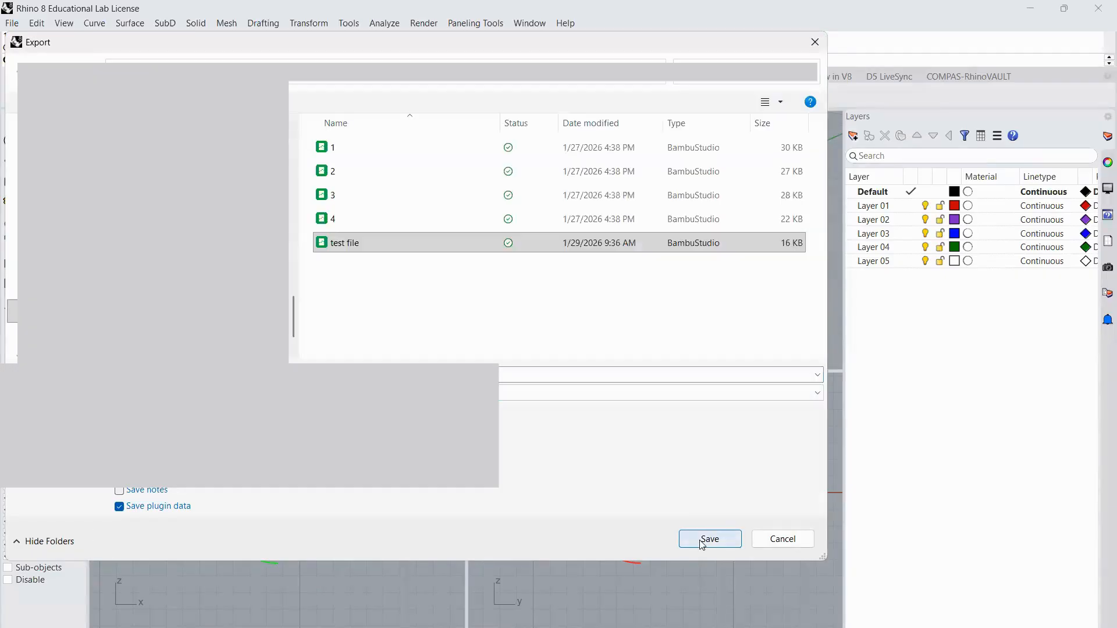
click(703, 540)
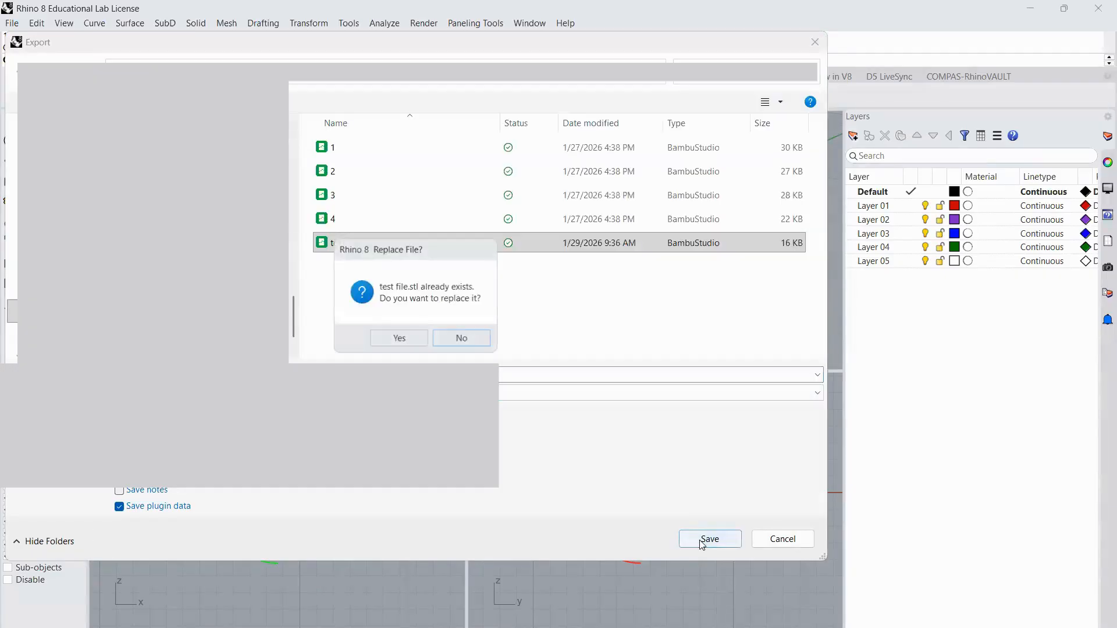
click(392, 338)
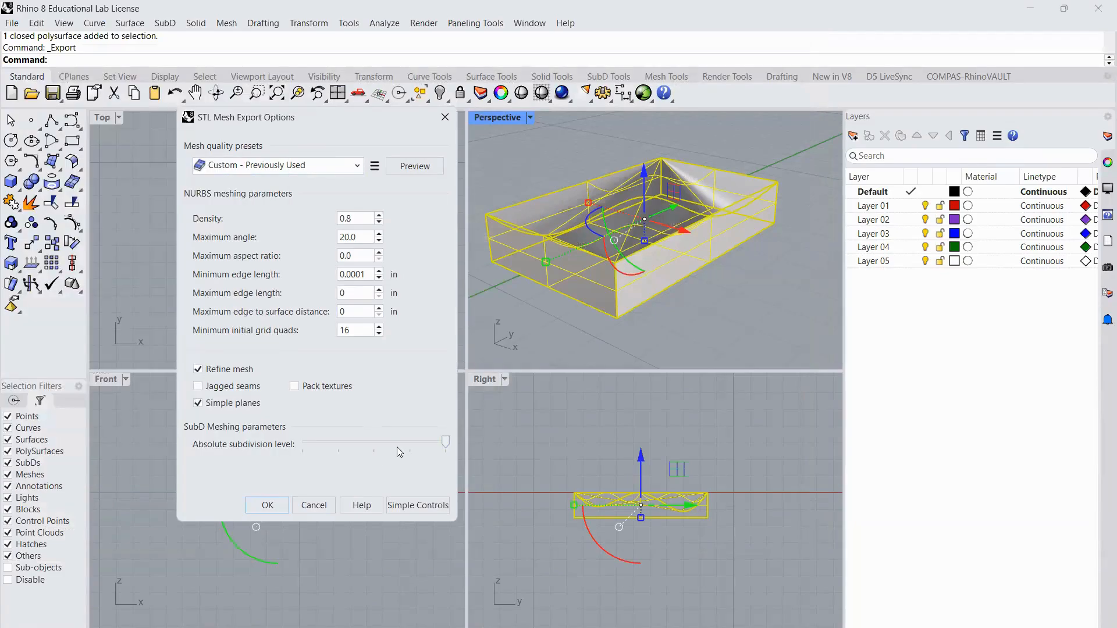
Preview the STL export mesh and examine its polygons up close on the lofted top of the solid
click(397, 167)
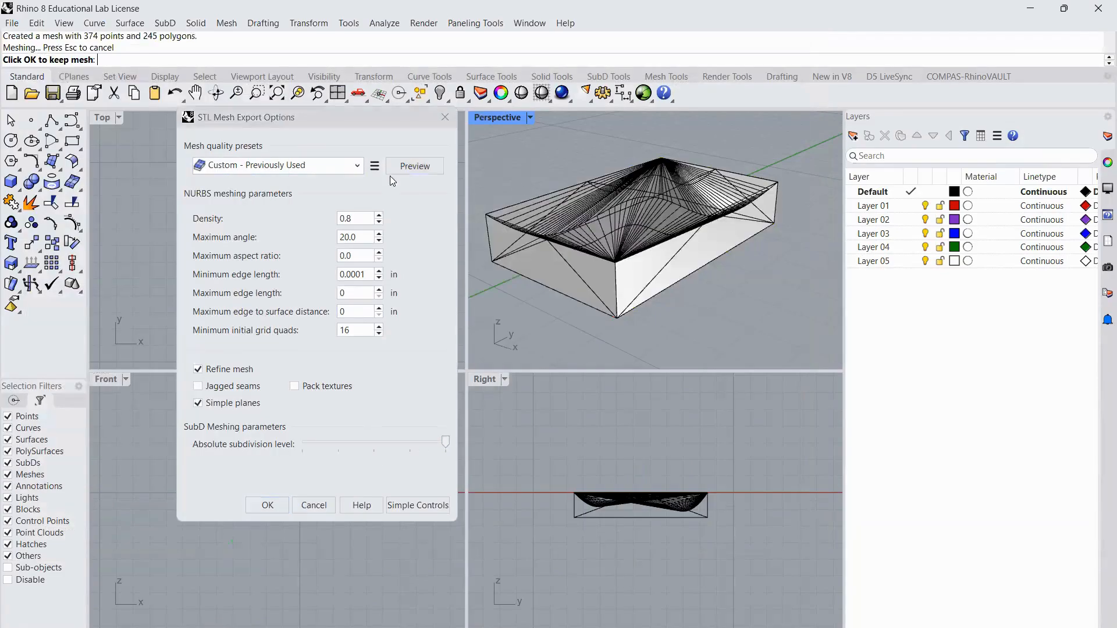
right_drag(711, 229, 700, 281)
scroll(591, 167, up, 10)
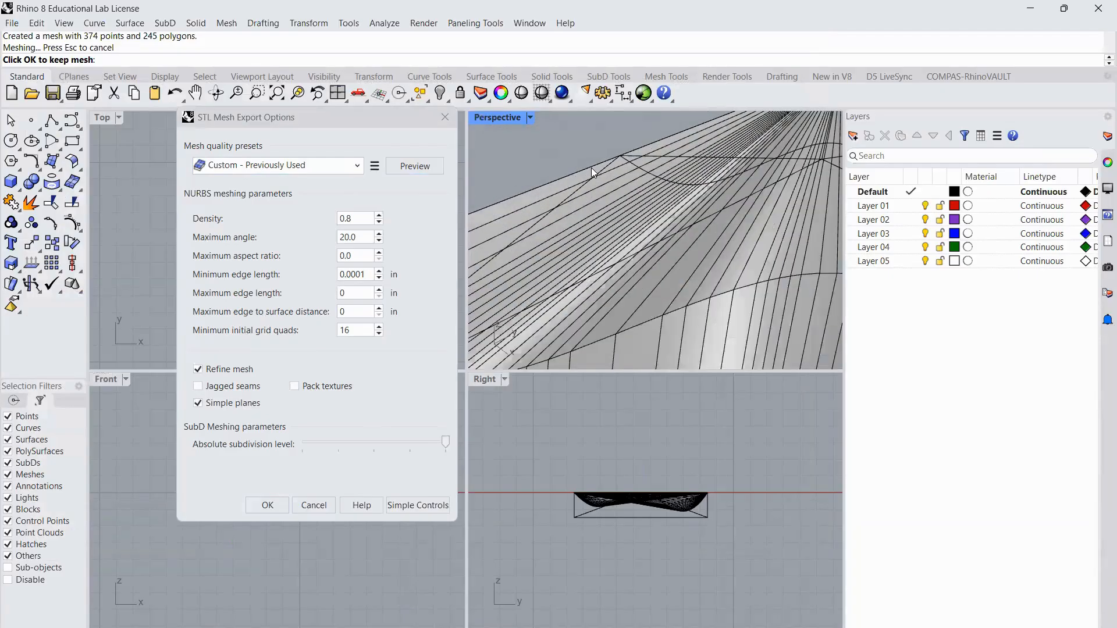
scroll(591, 167, down, 10)
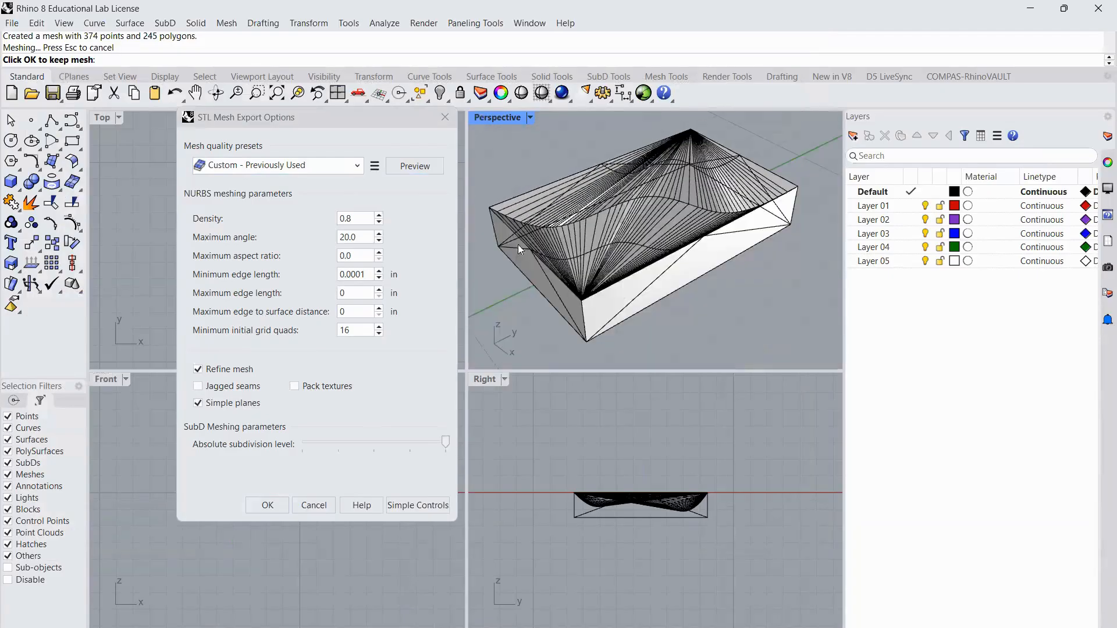
Try a lower absolute subdivision level for the STL mesh, preview it, and return the level to its maximum
click(347, 443)
click(342, 443)
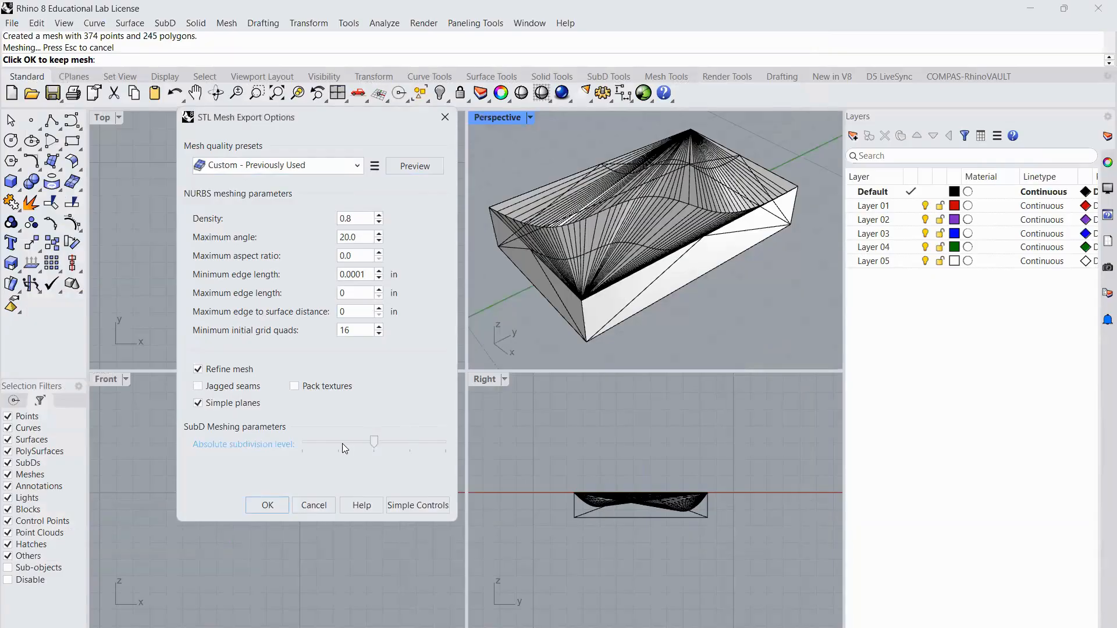
click(407, 166)
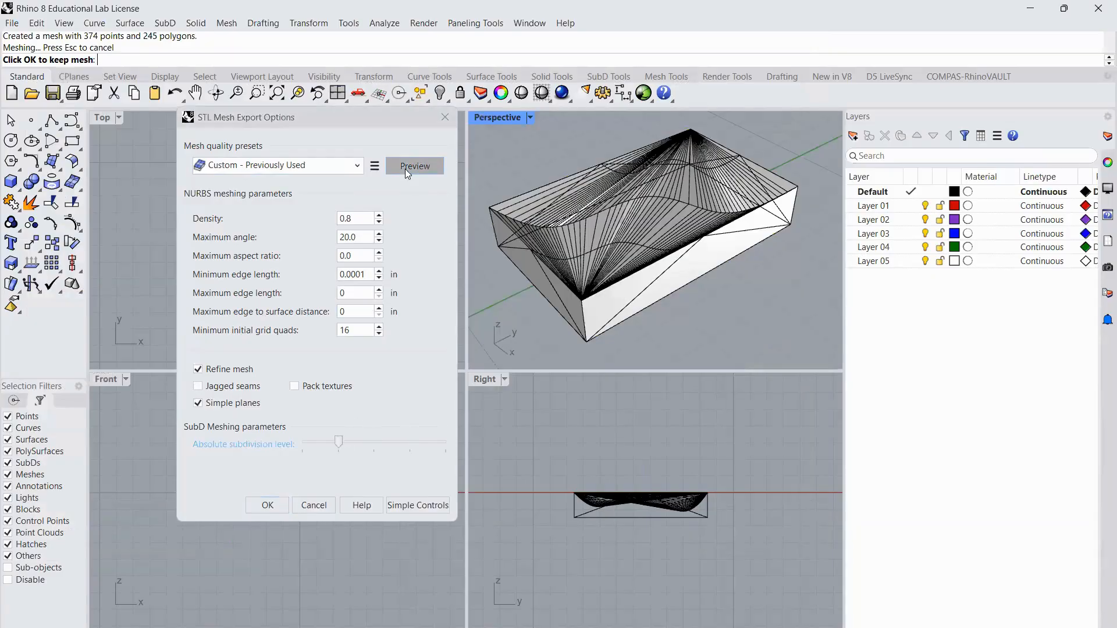
click(442, 444)
click(430, 445)
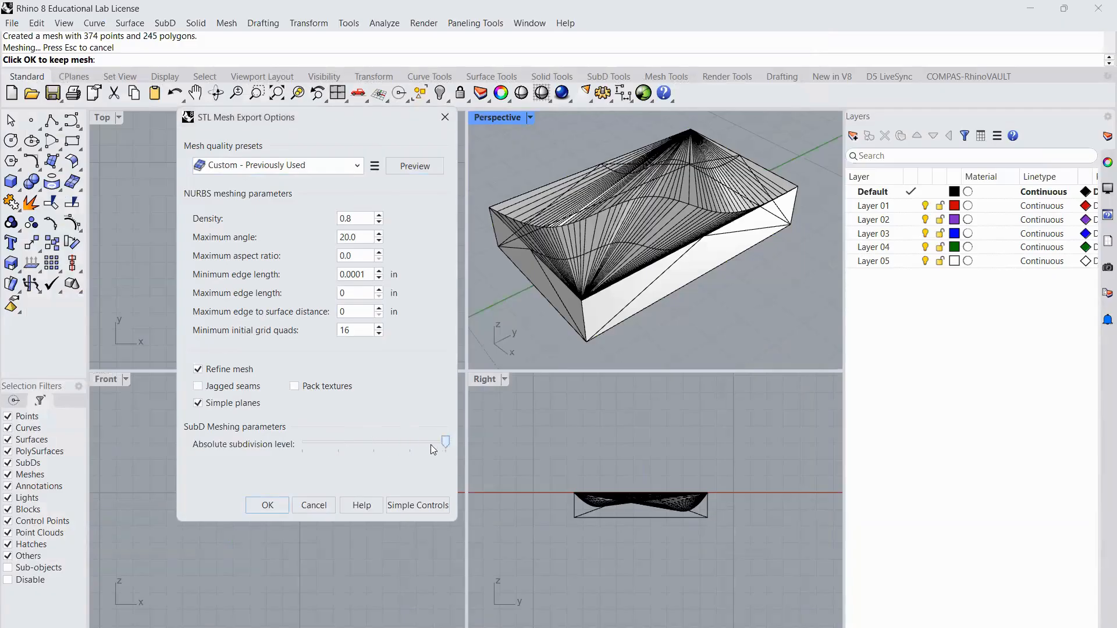
Accept the STL mesh settings to finish the export, and bring up the Bambu Studio software page in the browser
click(260, 507)
click(438, 400)
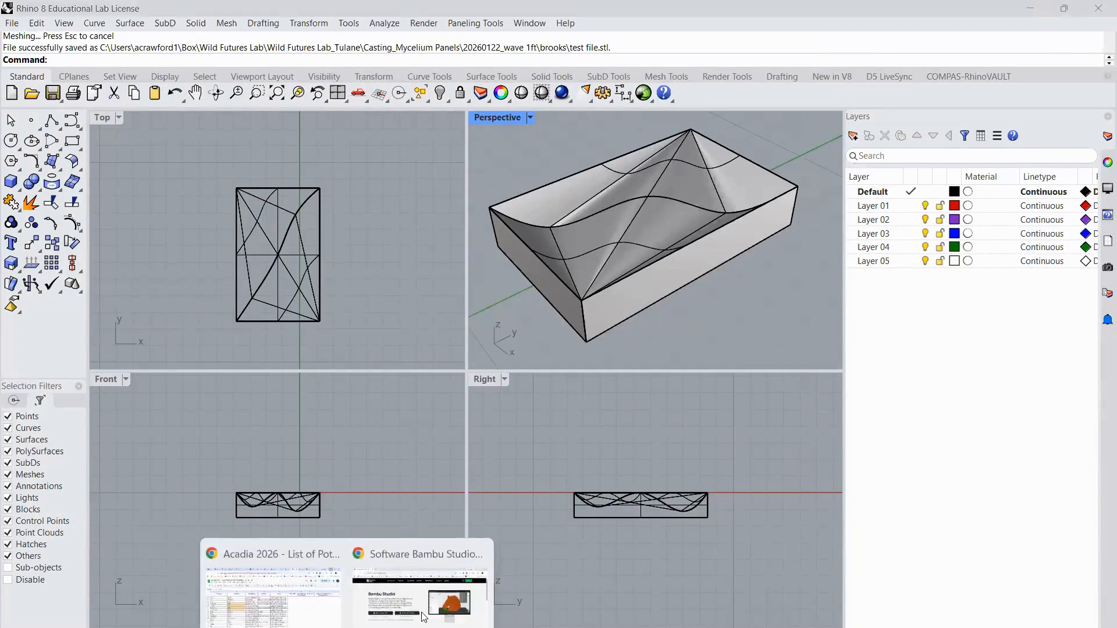
click(419, 591)
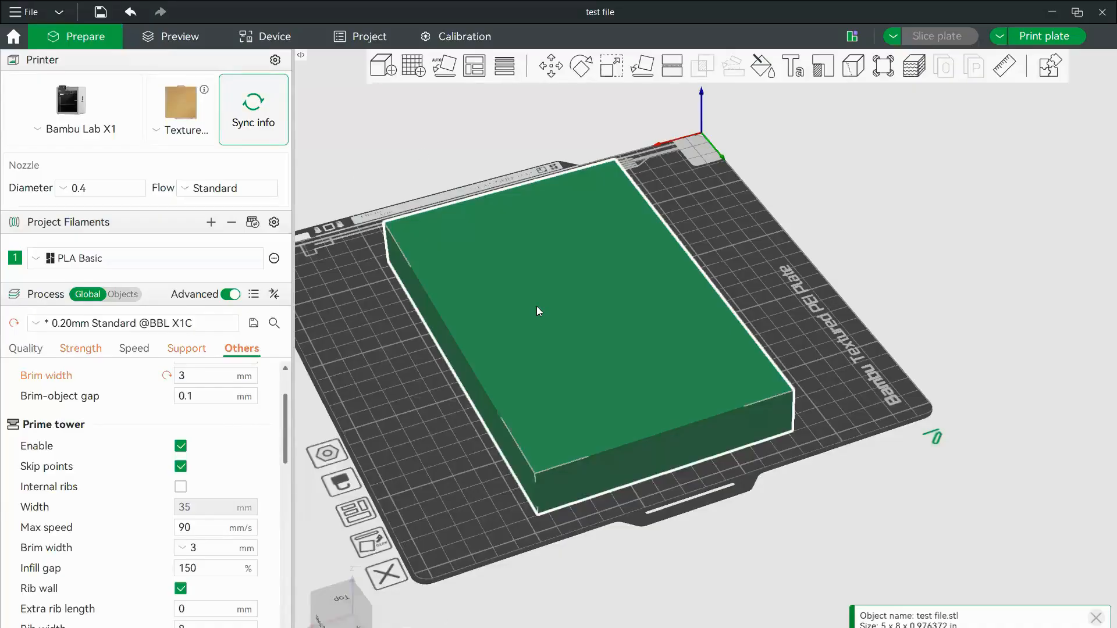
In Bambu Studio, undo the loading of the test file model to empty the plate, and confirm Bambu Lab X1 as the printer
key(ctrl+z)
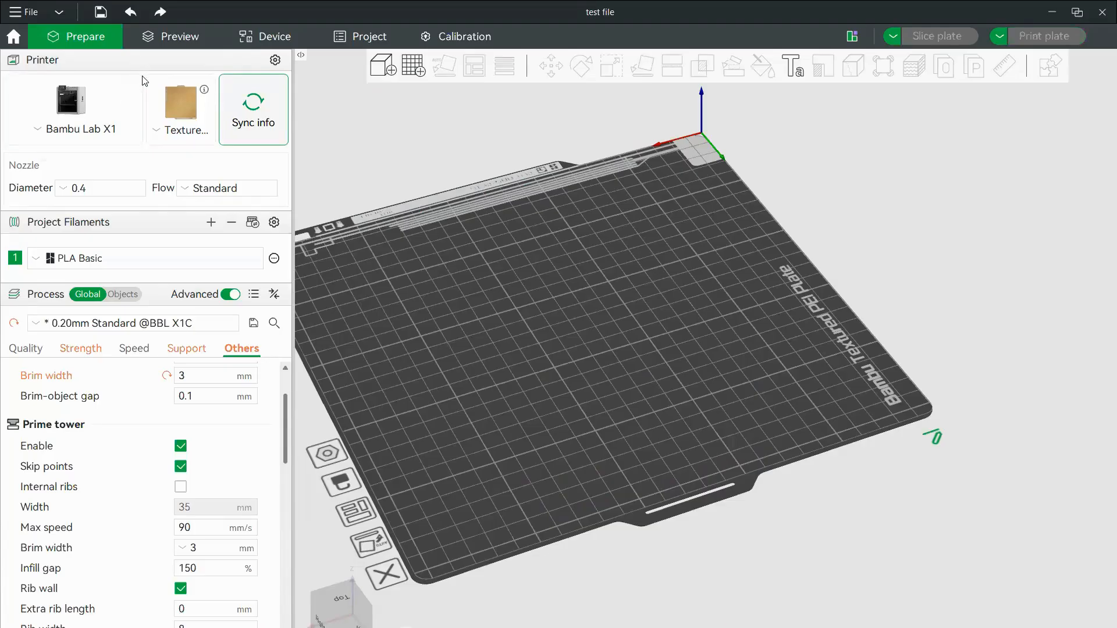
click(275, 60)
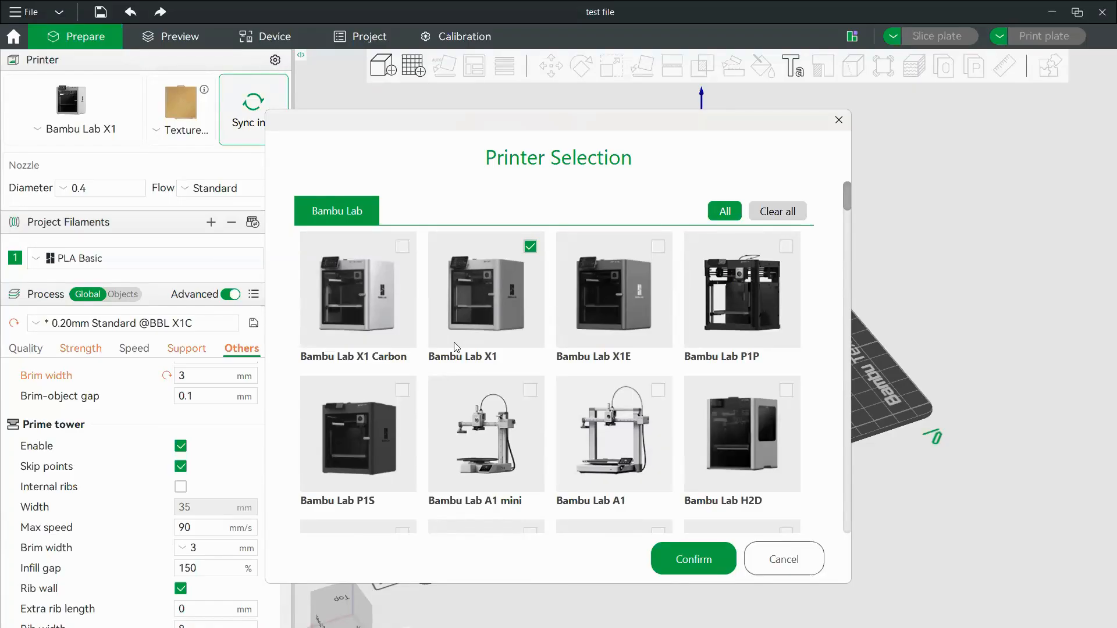
click(681, 575)
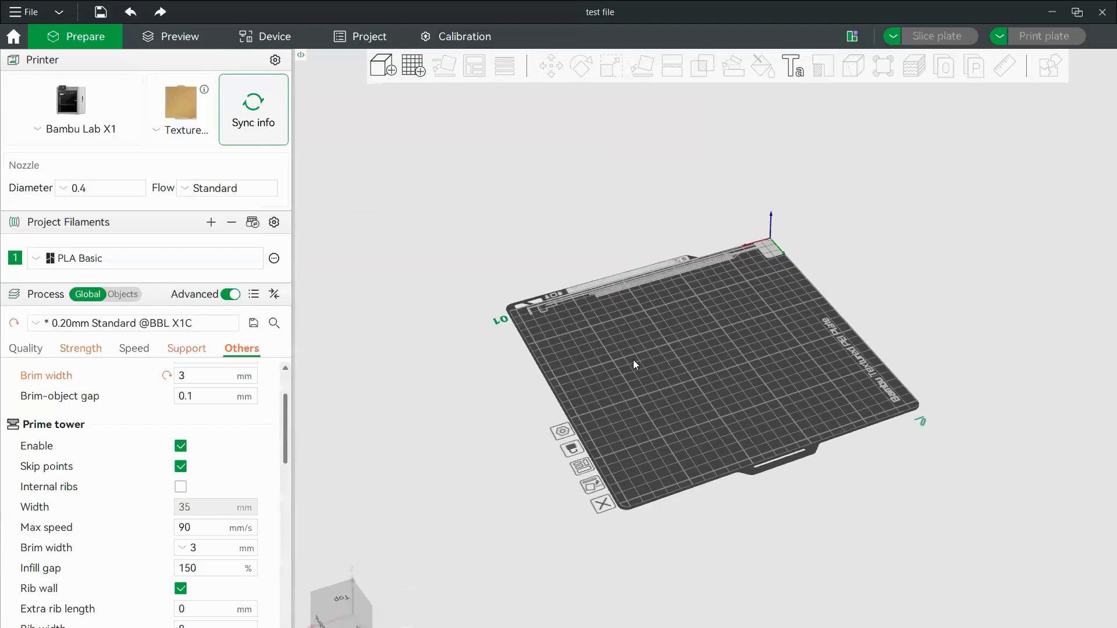
drag(680, 333, 711, 229)
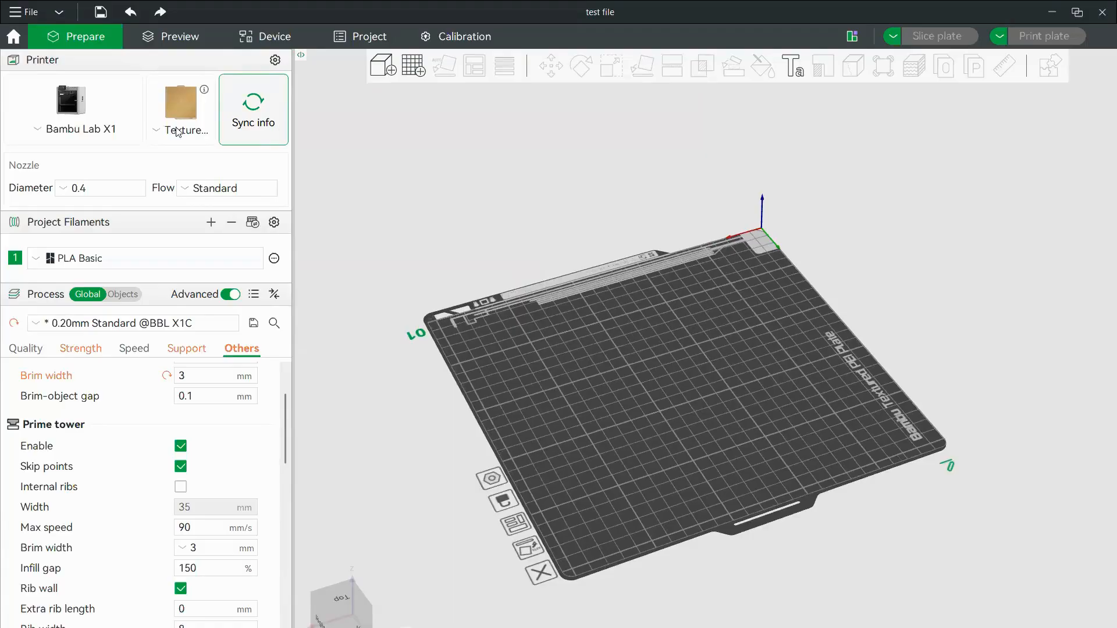
scroll(167, 448, up, 2)
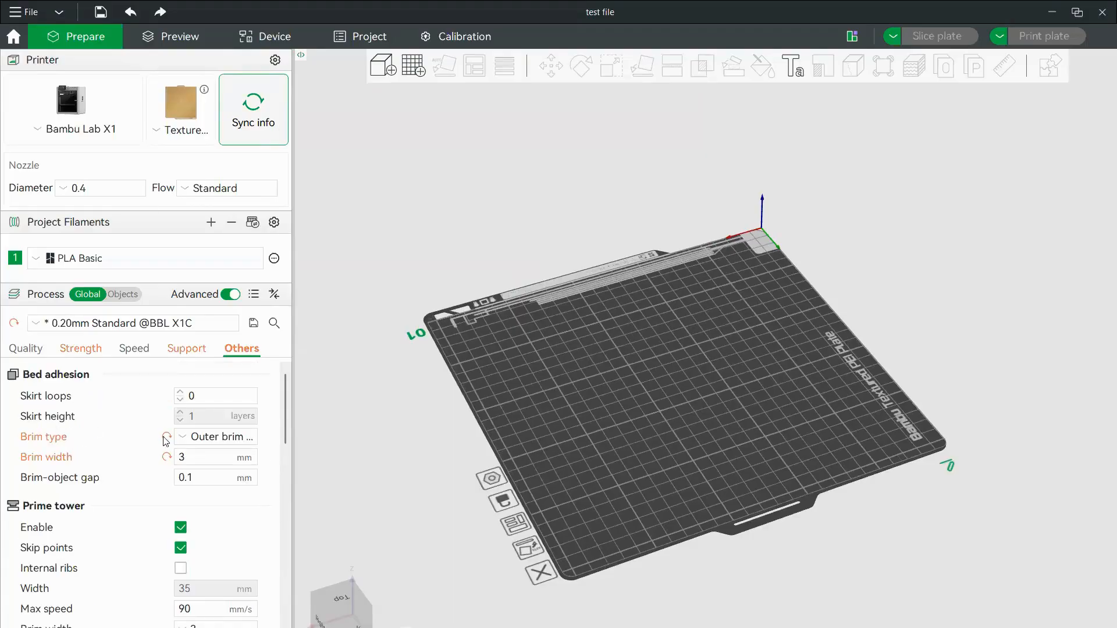
click(124, 326)
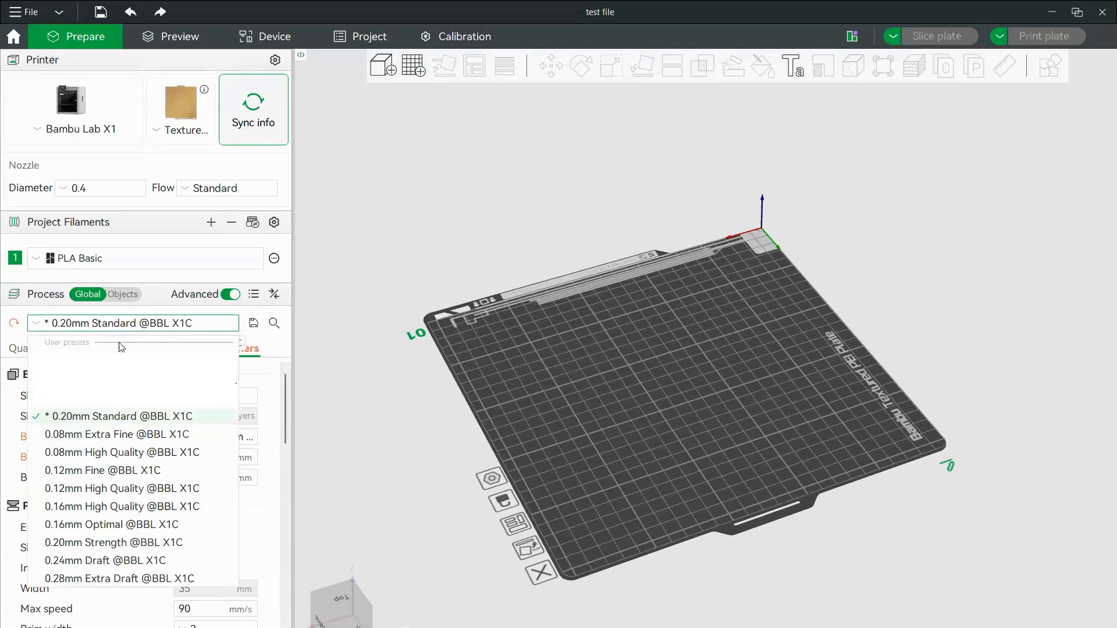
click(345, 407)
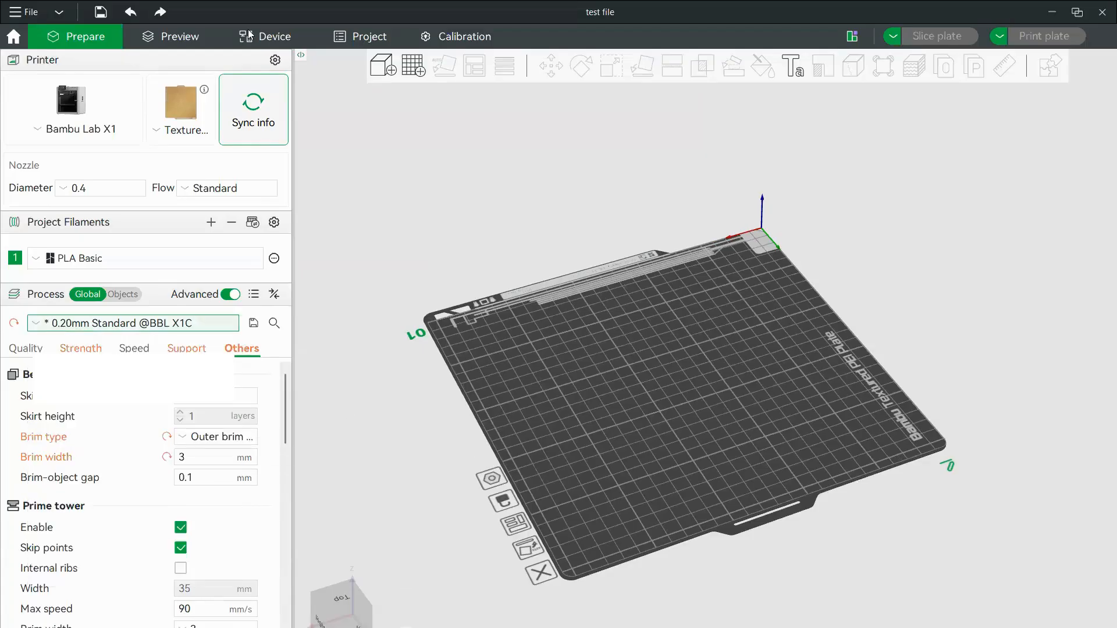
Import the model "test file" onto the empty build plate
click(373, 71)
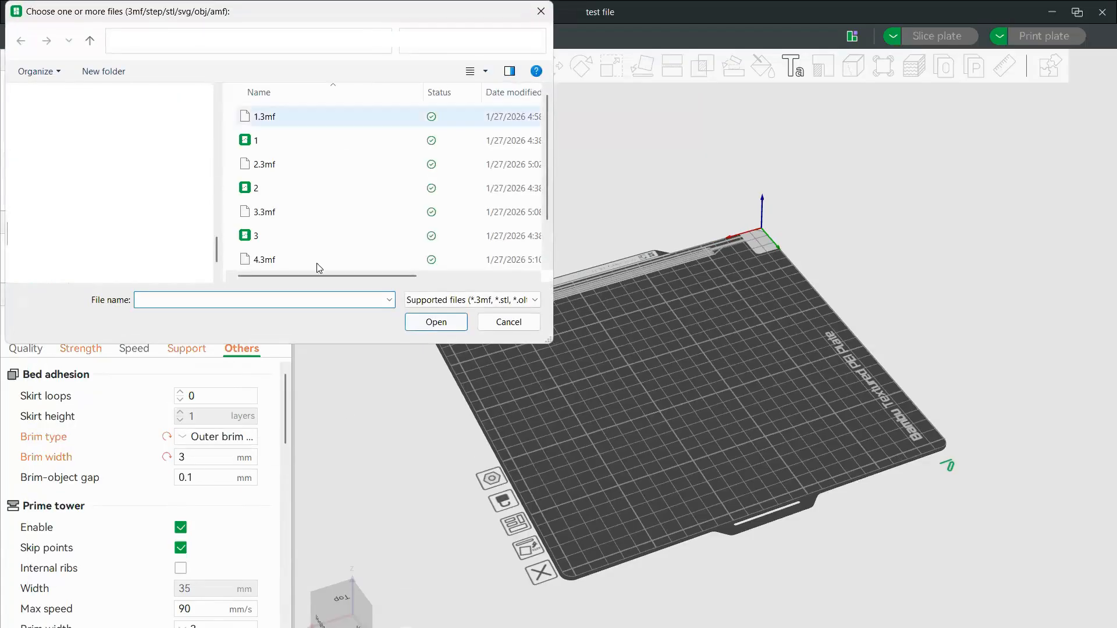
click(267, 260)
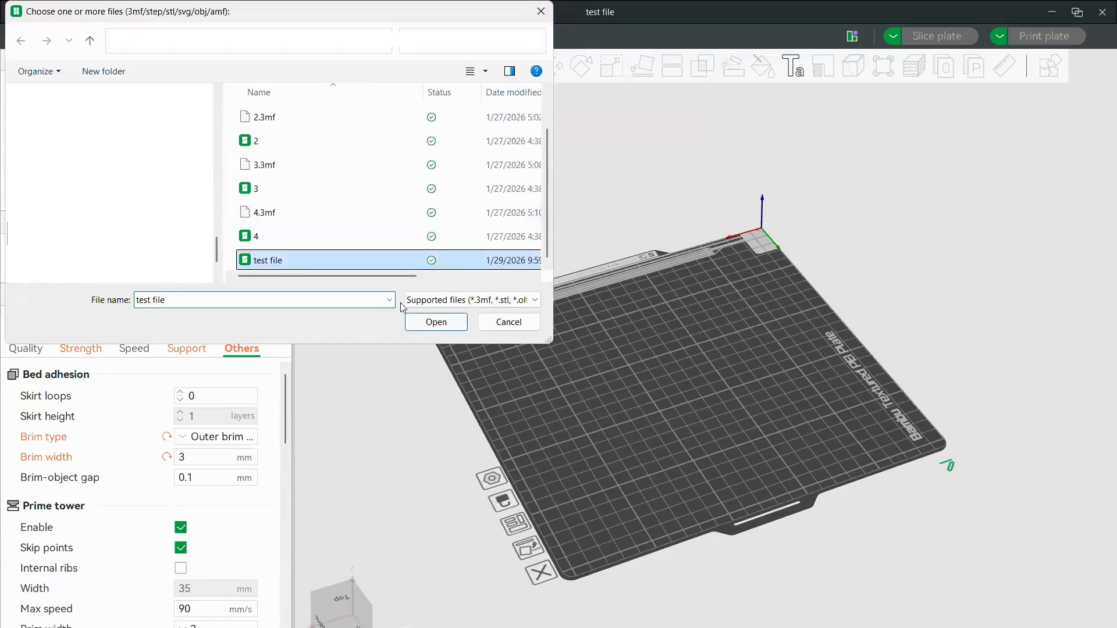
click(437, 321)
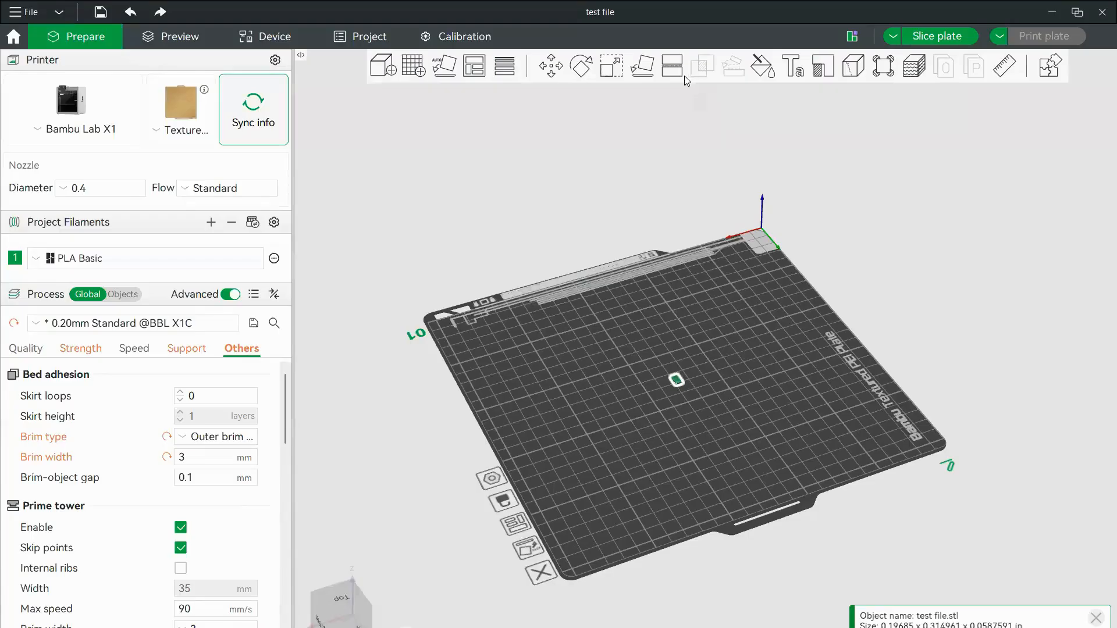
Scale the imported model uniformly by setting its Y size to 8 in
click(611, 72)
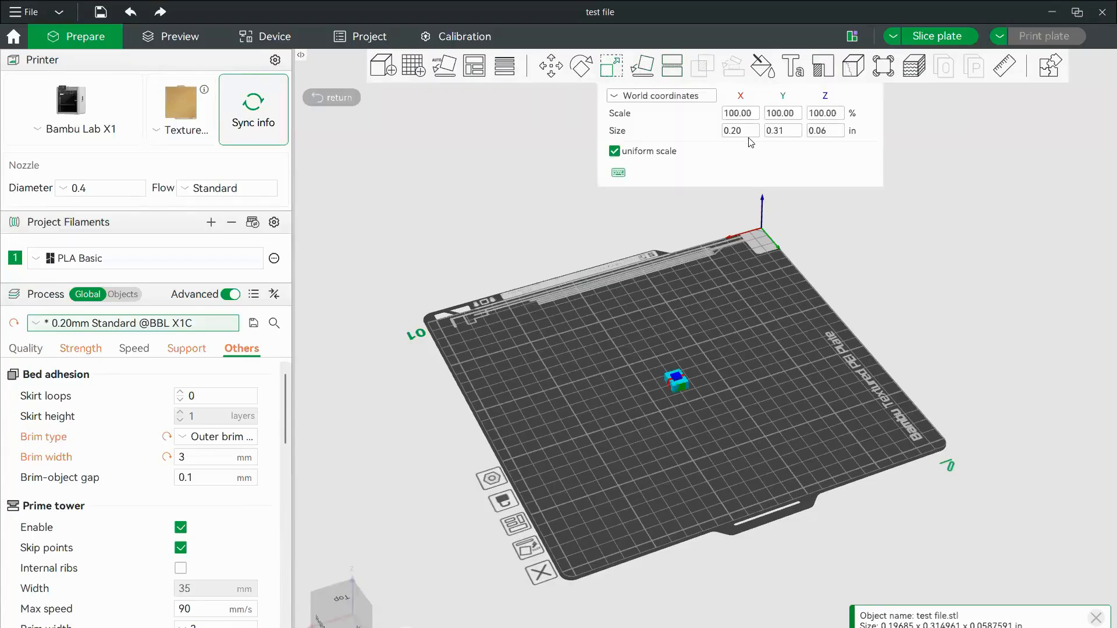
click(783, 131)
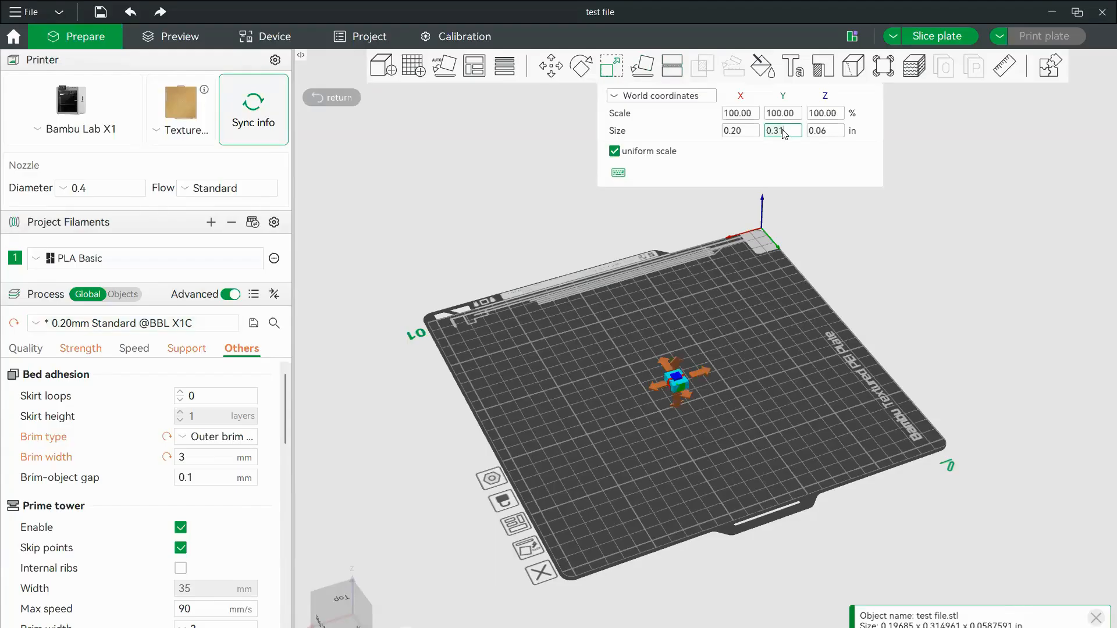
text(8)
key(Return)
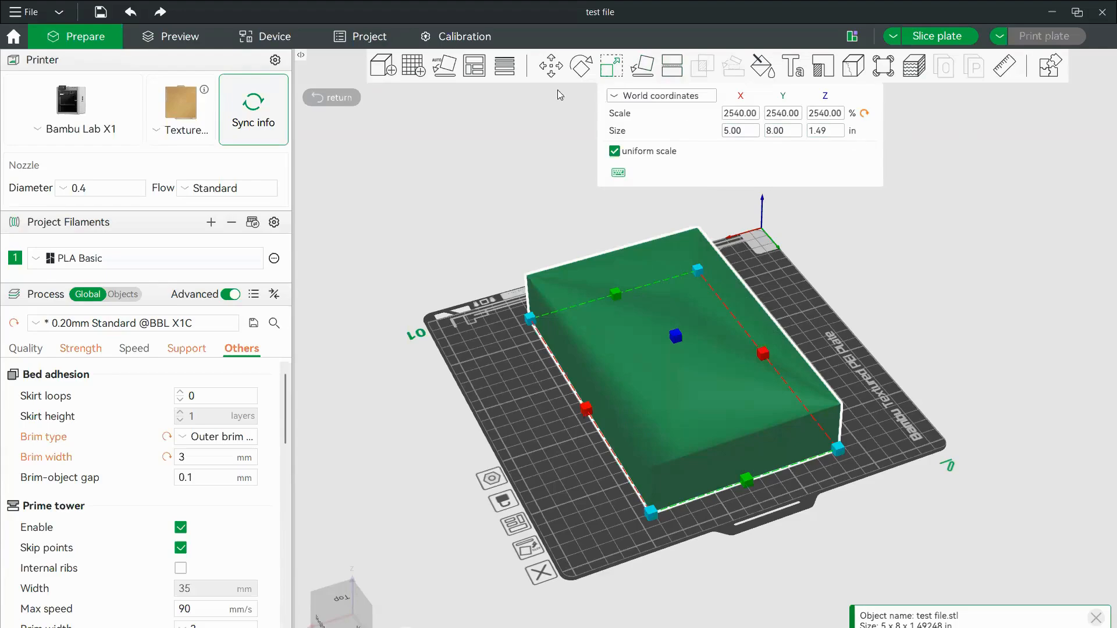
Check the measurement units in the preferences, keeping Imperial (in, oz), and finish scaling the model
click(60, 12)
click(47, 63)
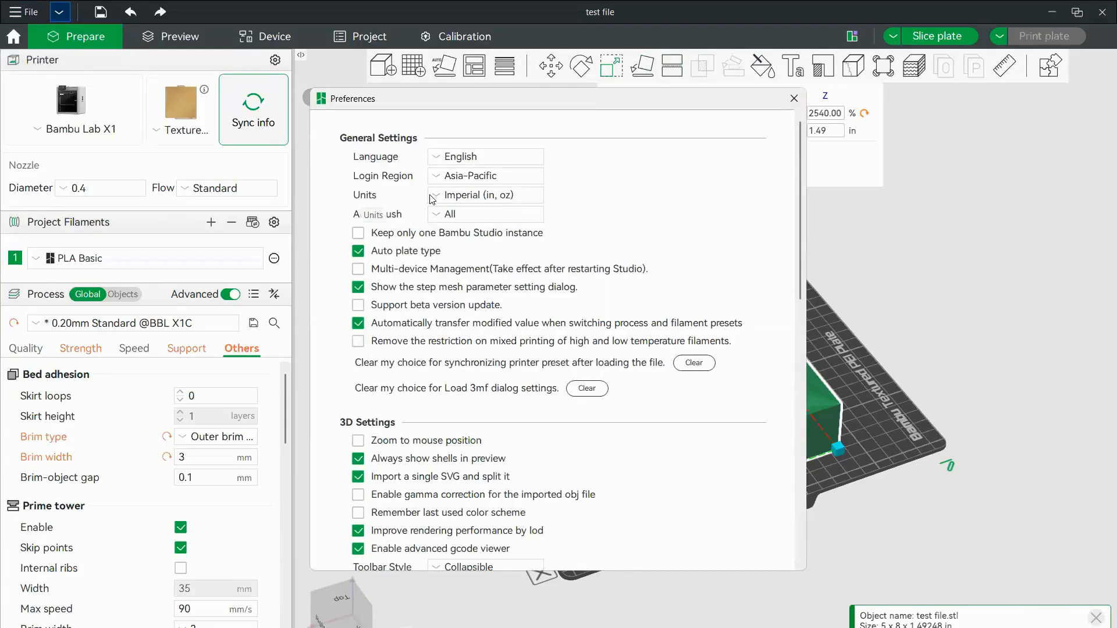
click(451, 196)
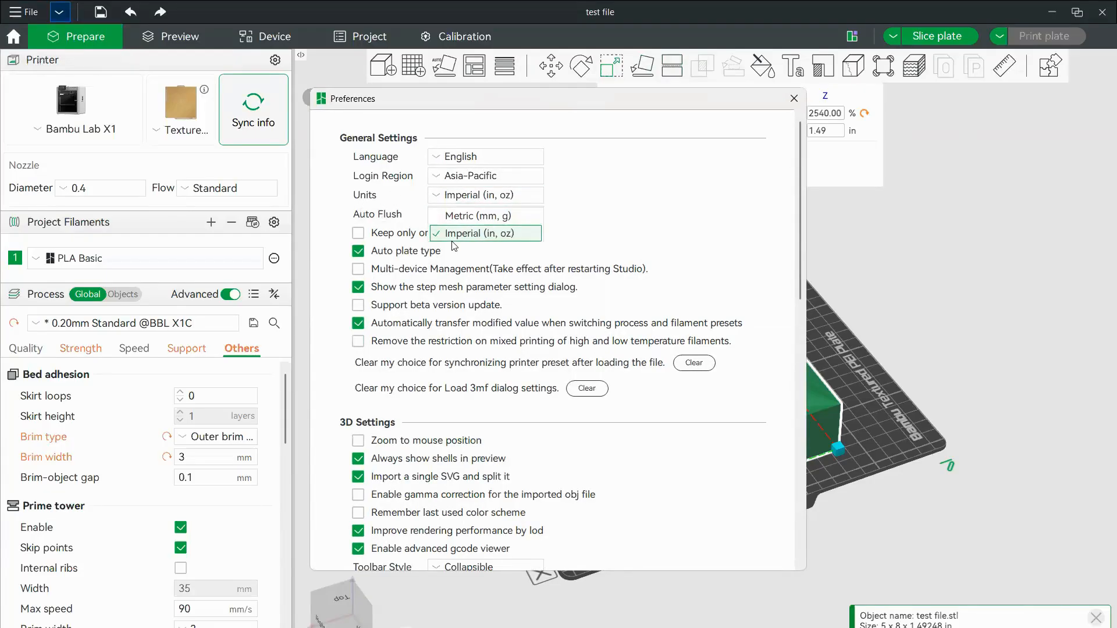
click(762, 116)
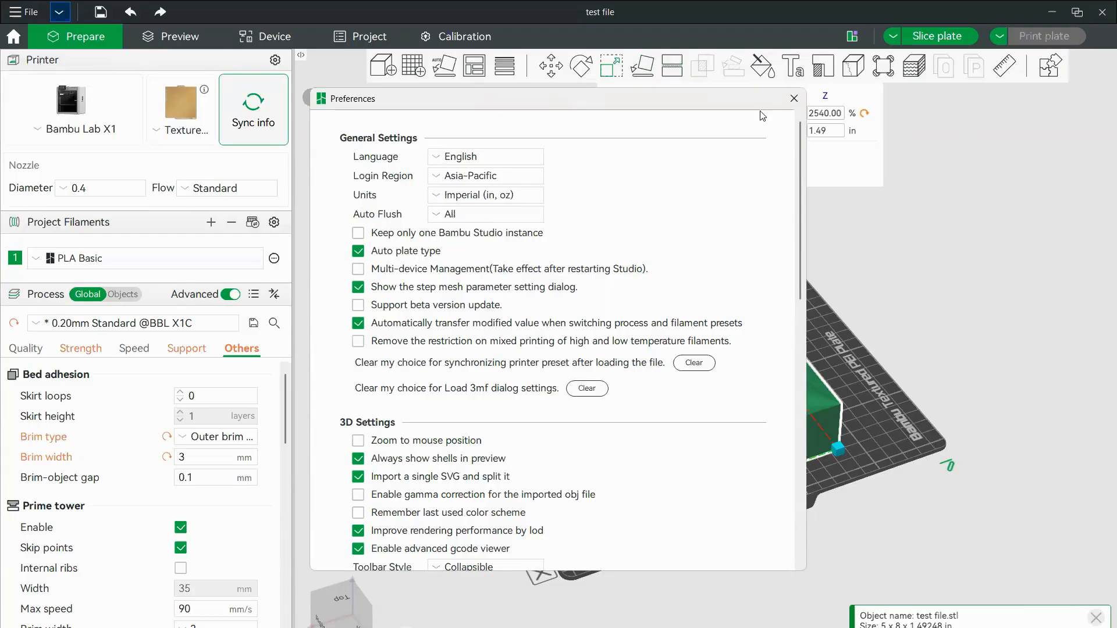
click(794, 98)
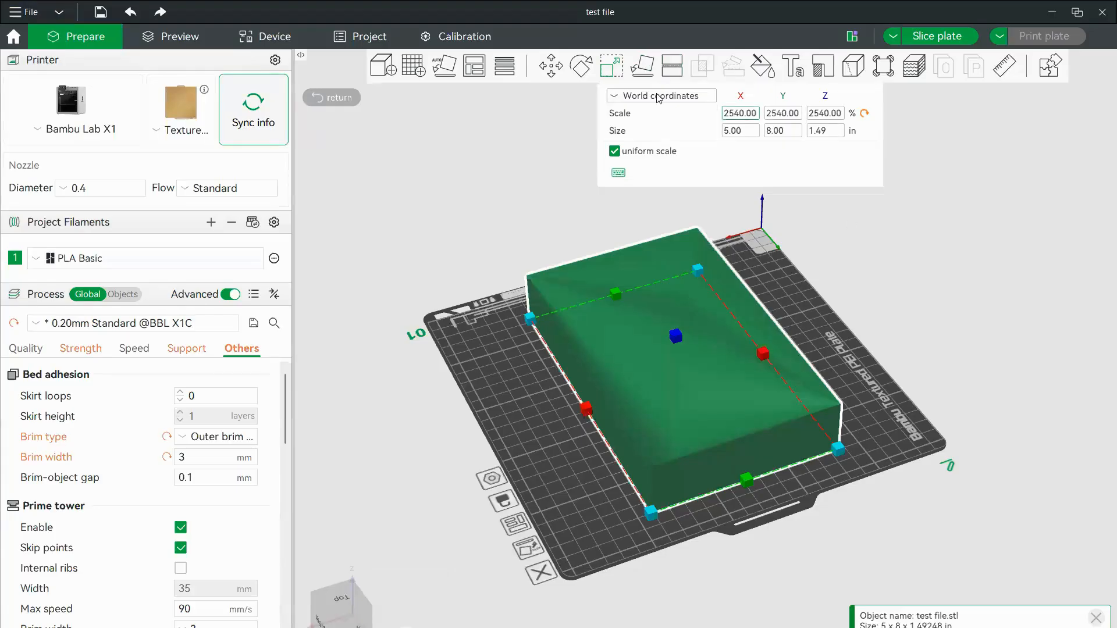
click(618, 70)
drag(862, 256, 755, 250)
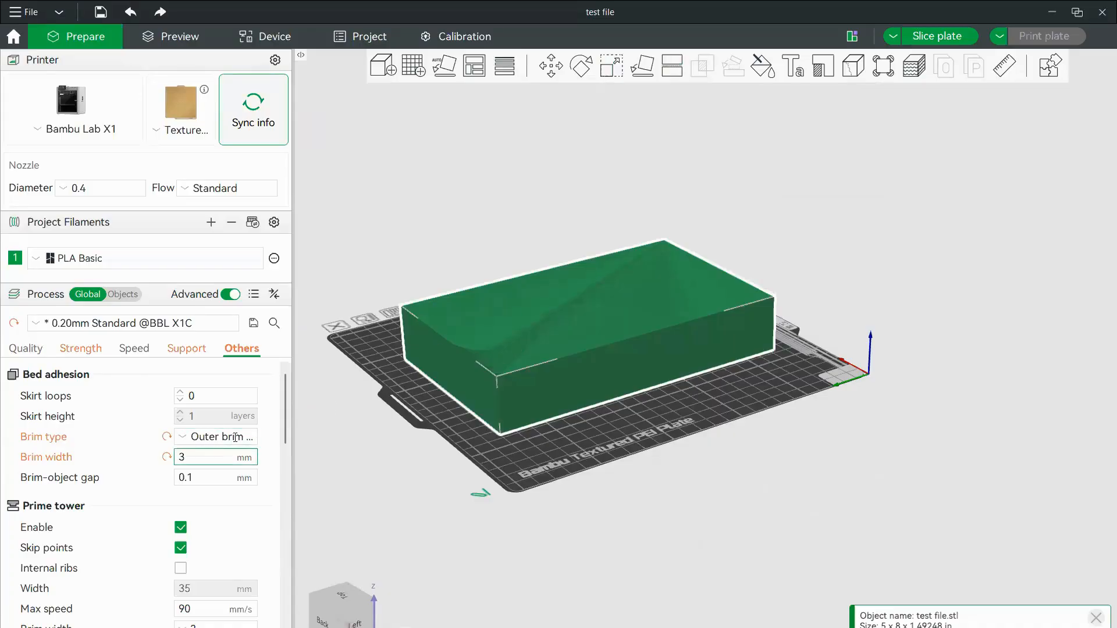
In the strength settings, set the top shell layers to 5 and the infill/wall overlap to 20%
click(82, 348)
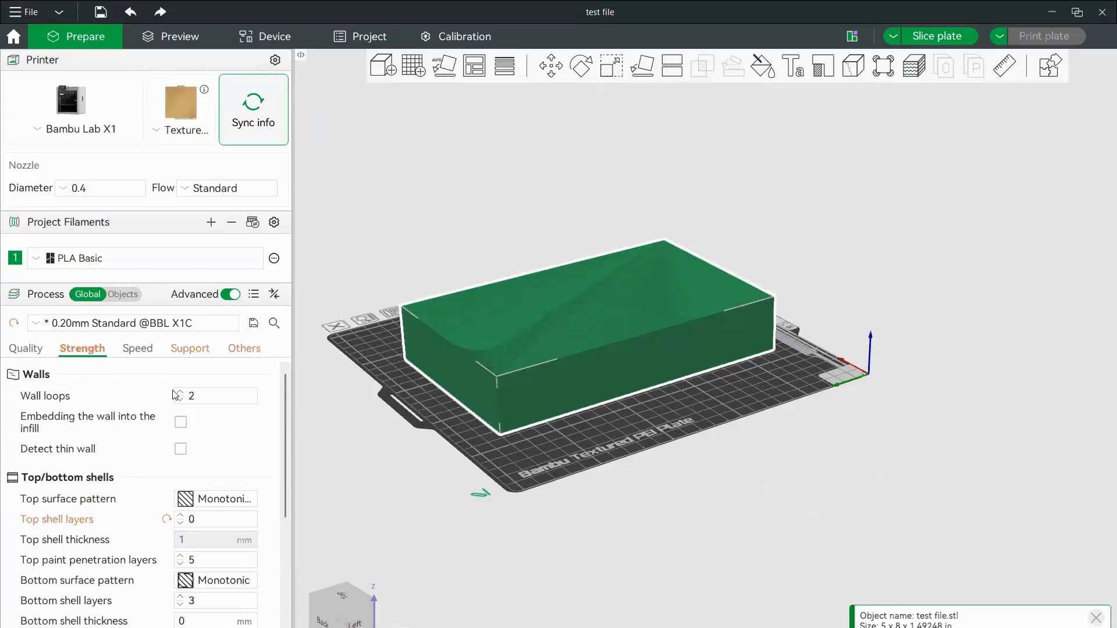
scroll(206, 443, down, 3)
click(206, 444)
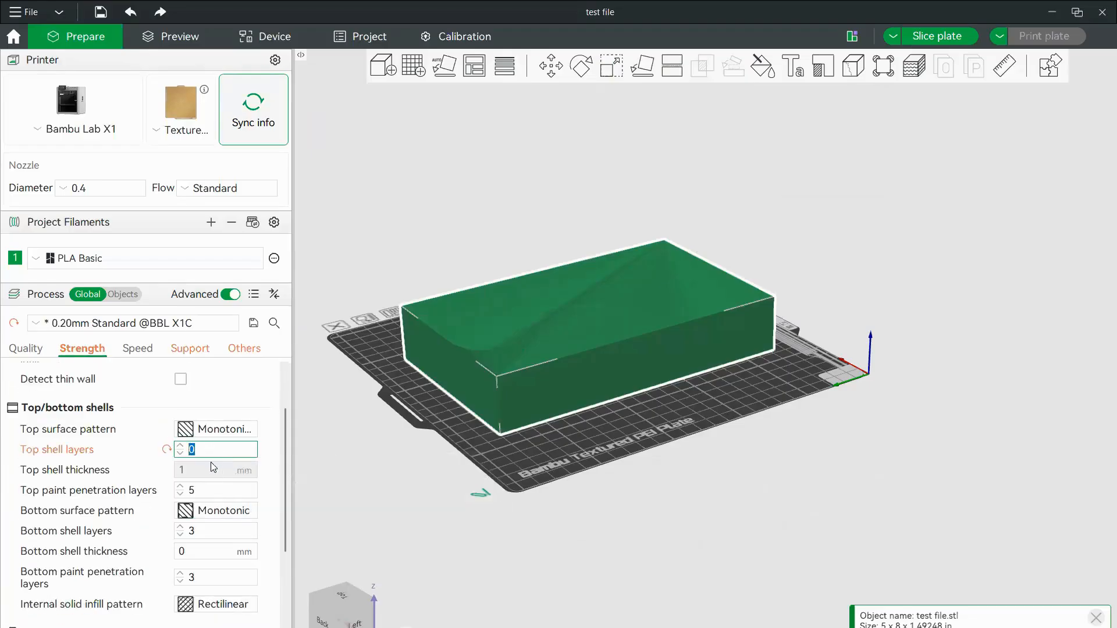
text(5)
scroll(93, 465, down, 3)
click(179, 506)
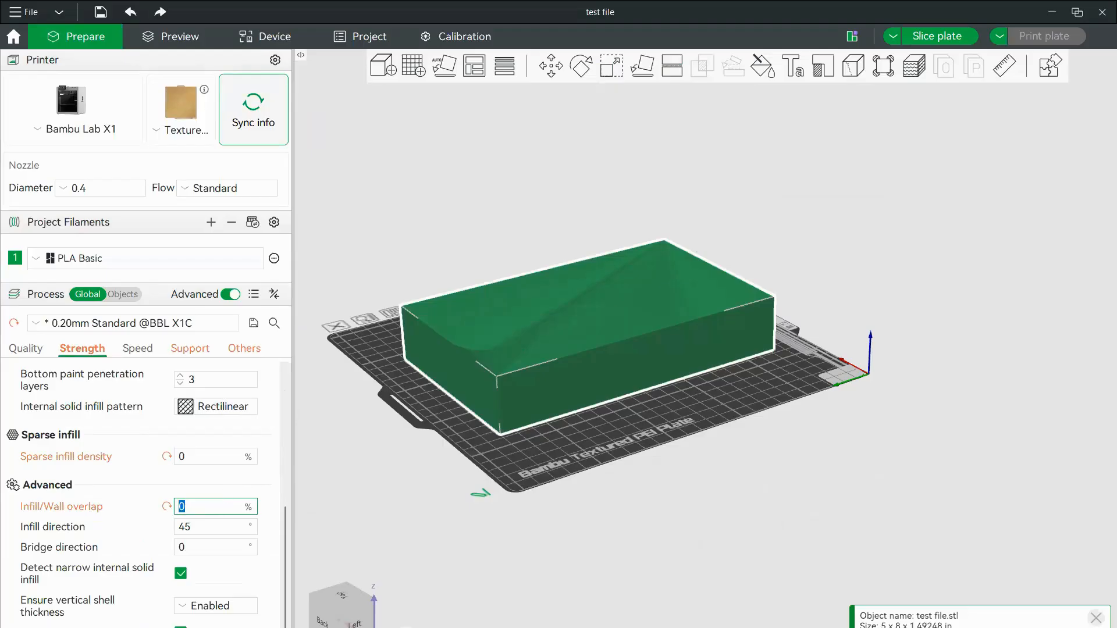
text(20)
Switch the advanced parameters off and on again, and look through the strength settings
scroll(210, 502, up, 1)
scroll(198, 524, up, 3)
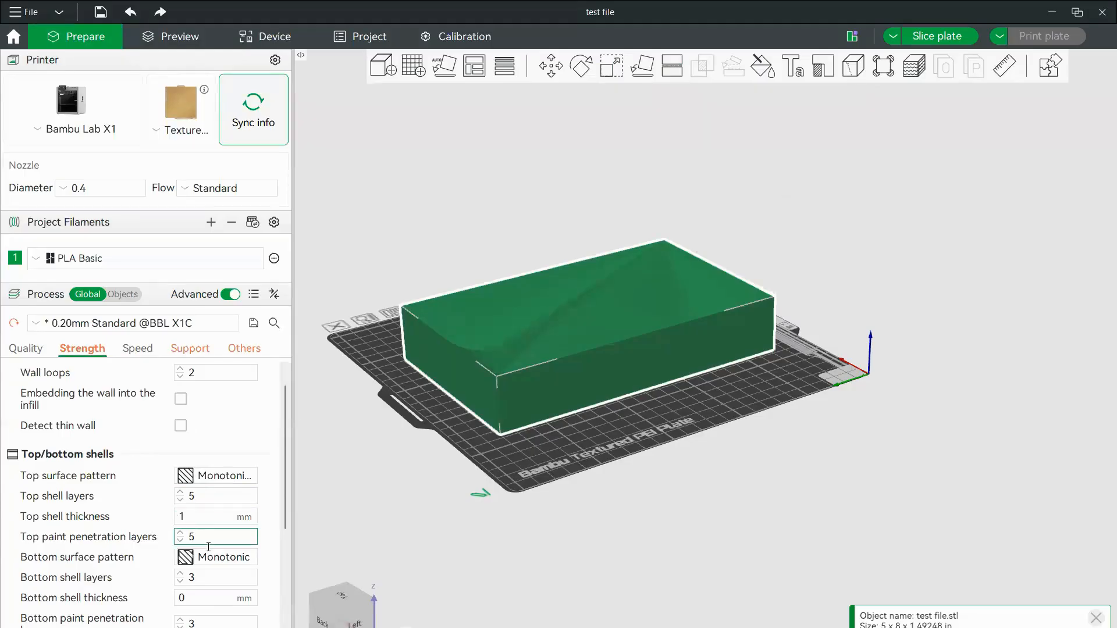
scroll(213, 448, up, 1)
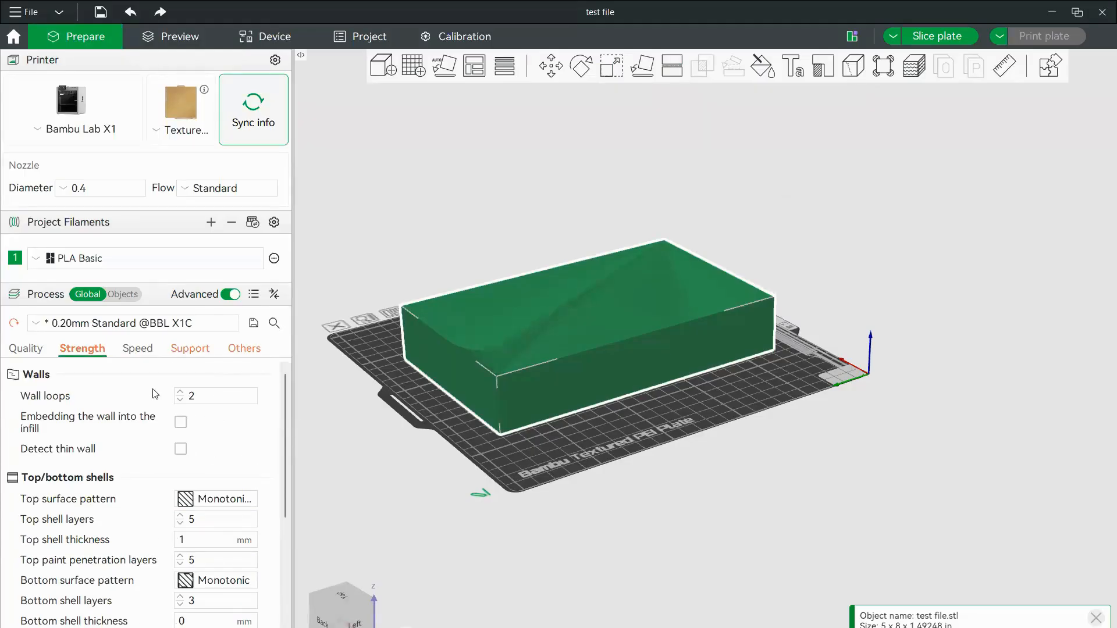
click(227, 296)
click(229, 295)
scroll(244, 423, down, 5)
scroll(244, 423, up, 5)
Set the brim type to Auto and slice the plate
click(188, 349)
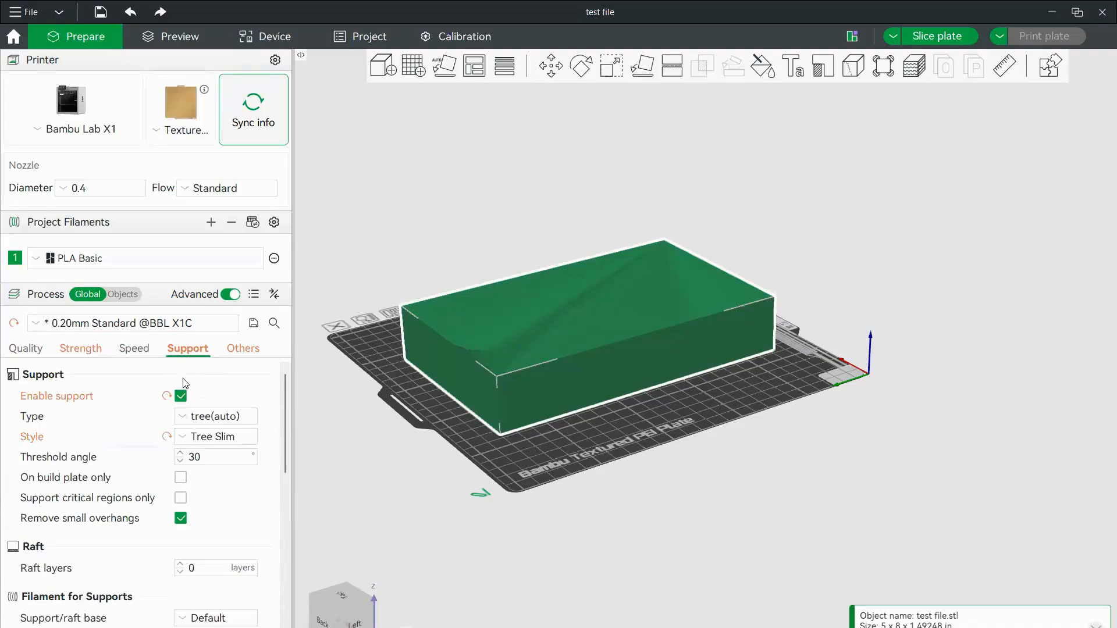
click(252, 348)
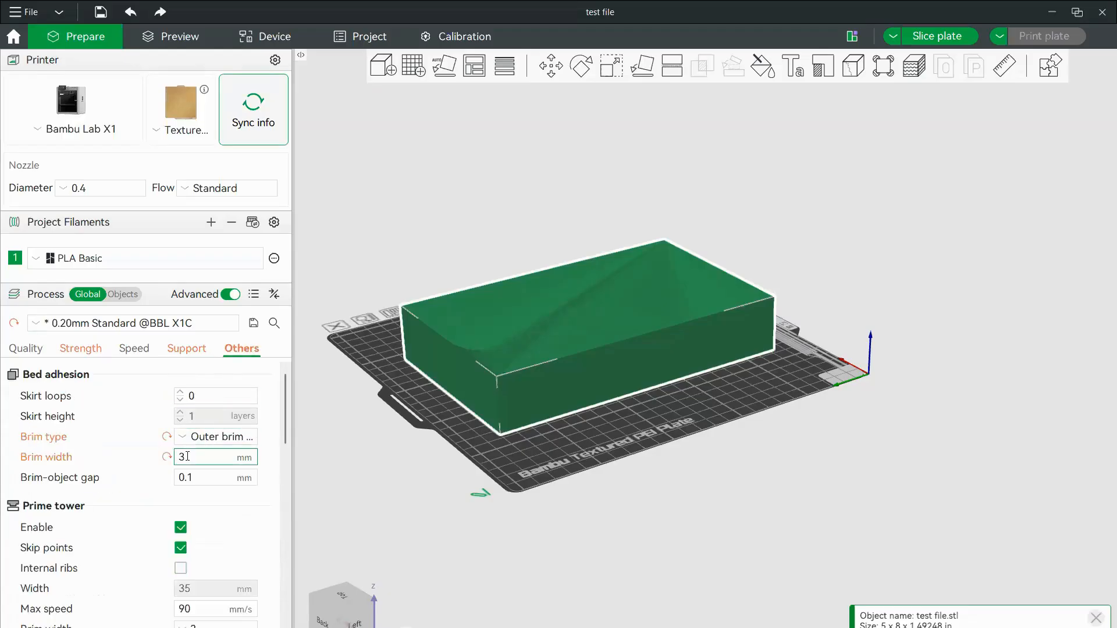
click(184, 437)
click(200, 459)
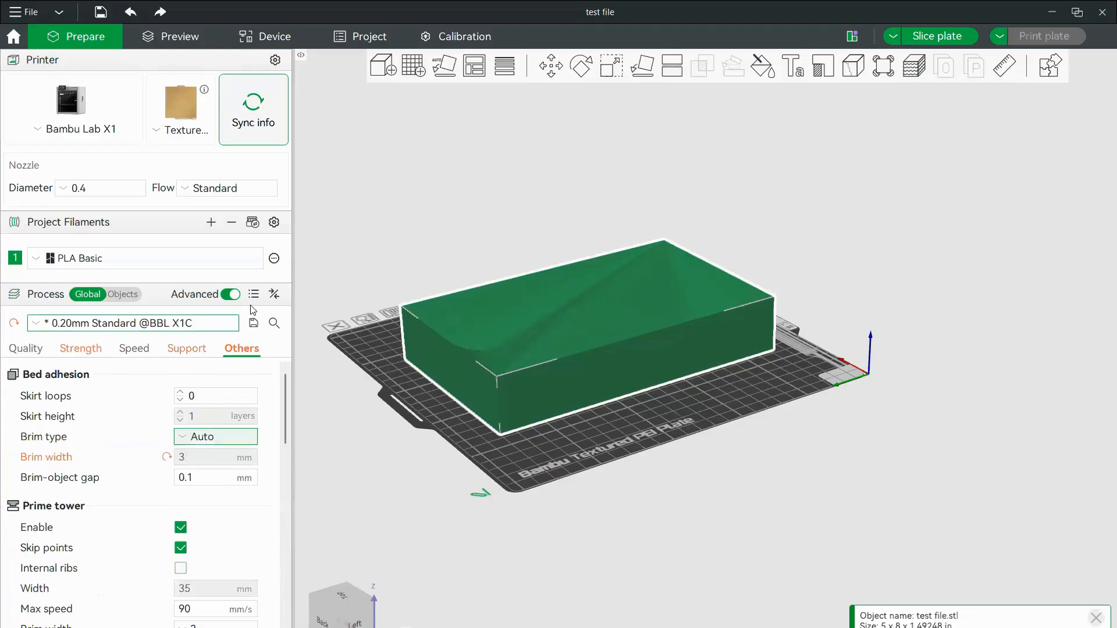
click(71, 349)
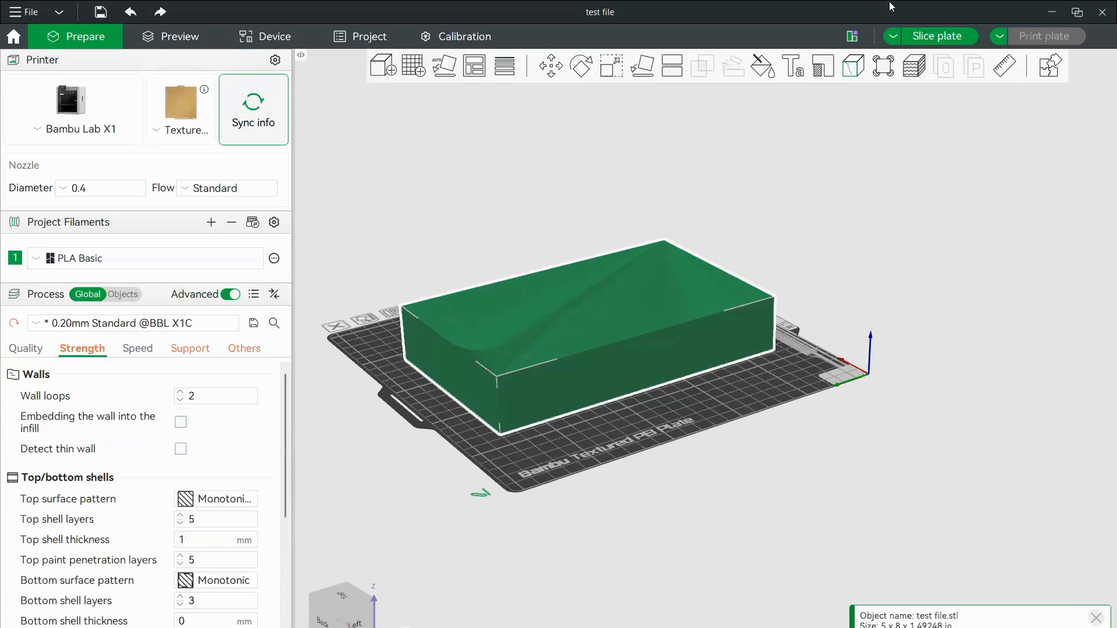
click(924, 37)
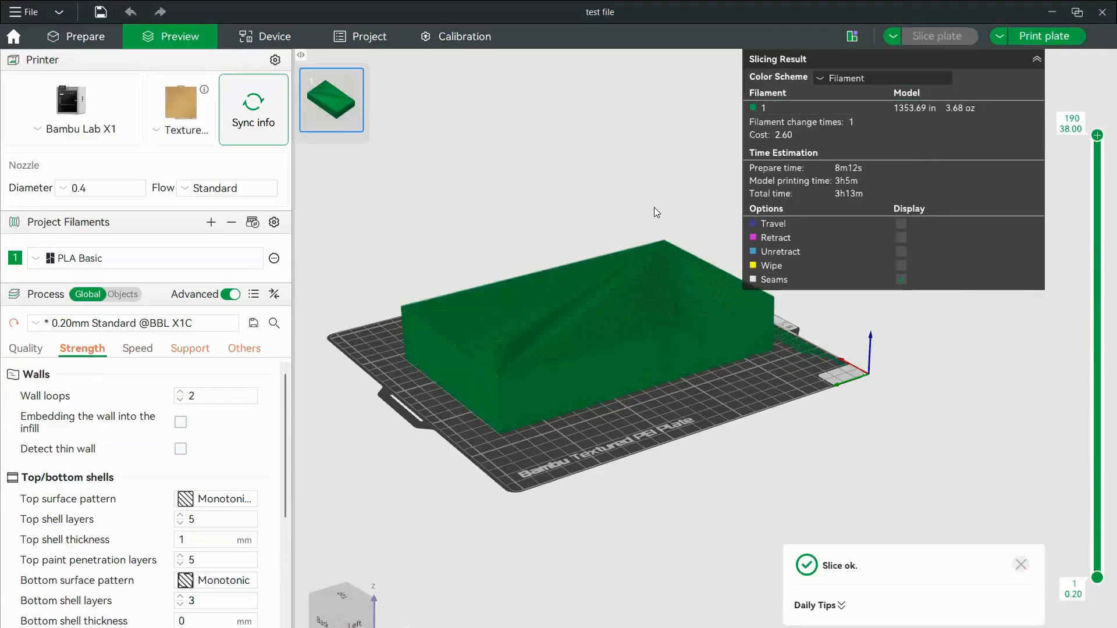
Go down through the sliced layers to examine the inside of the model, and return to the top layer
scroll(580, 227, up, 2)
key(Down)
key(Down)
key(Down)
key(Down)
key(Down)
key(Down)
key(Down)
key(Down)
key(Down)
key(Down)
key(Down)
key(Down)
key(Down)
key(Down)
key(Down)
key(Down)
key(Down)
key(Down)
key(Down)
key(Down)
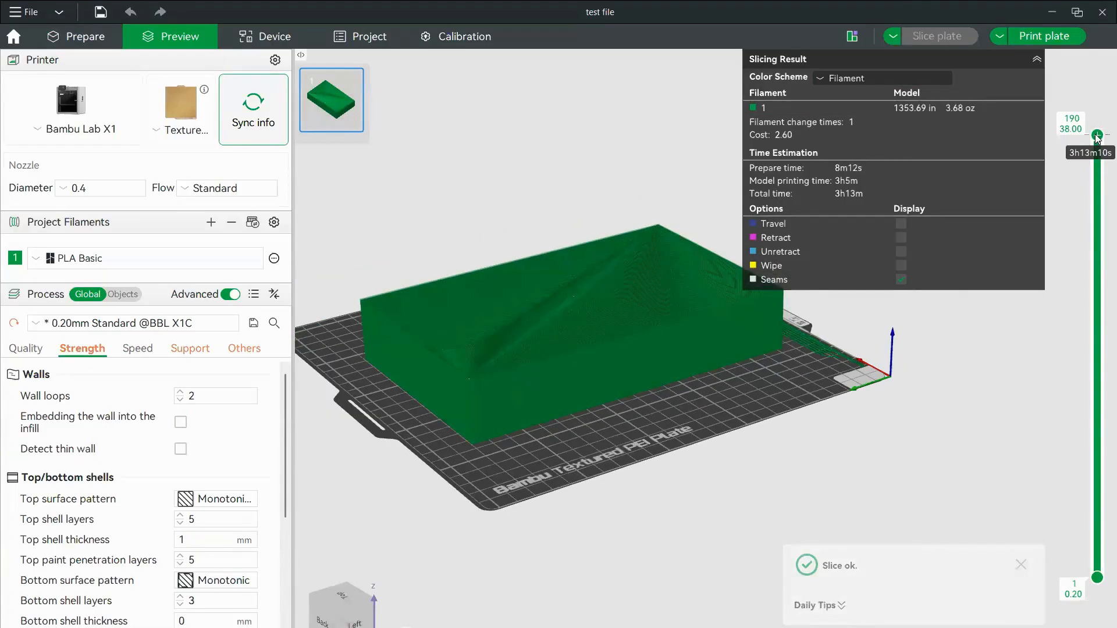
drag(515, 339, 594, 406)
scroll(589, 412, up, 3)
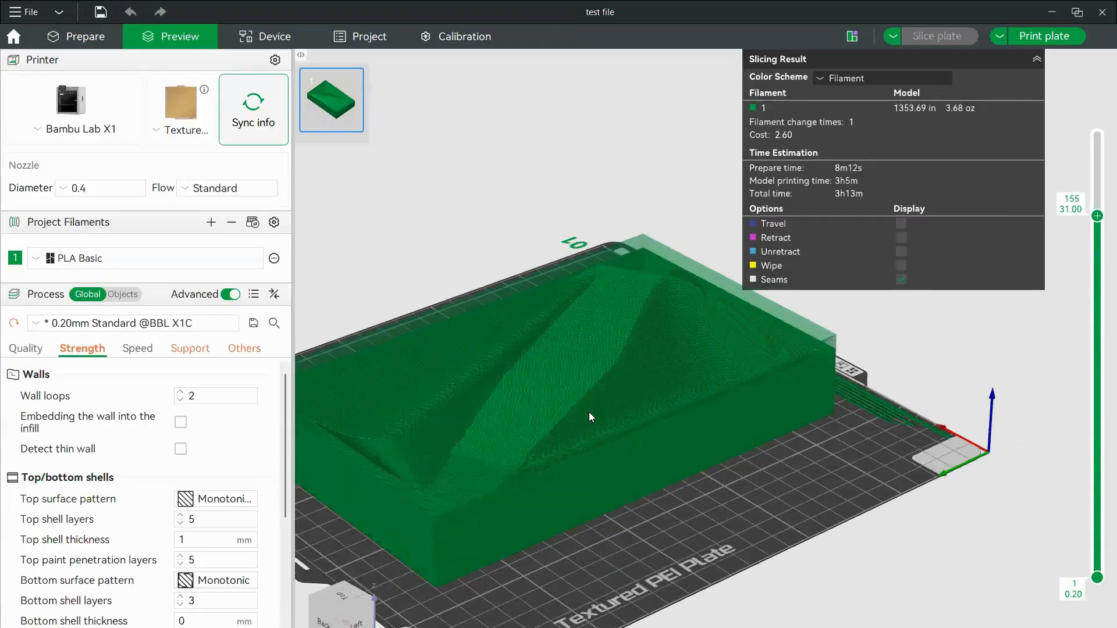
drag(1101, 275, 825, 101)
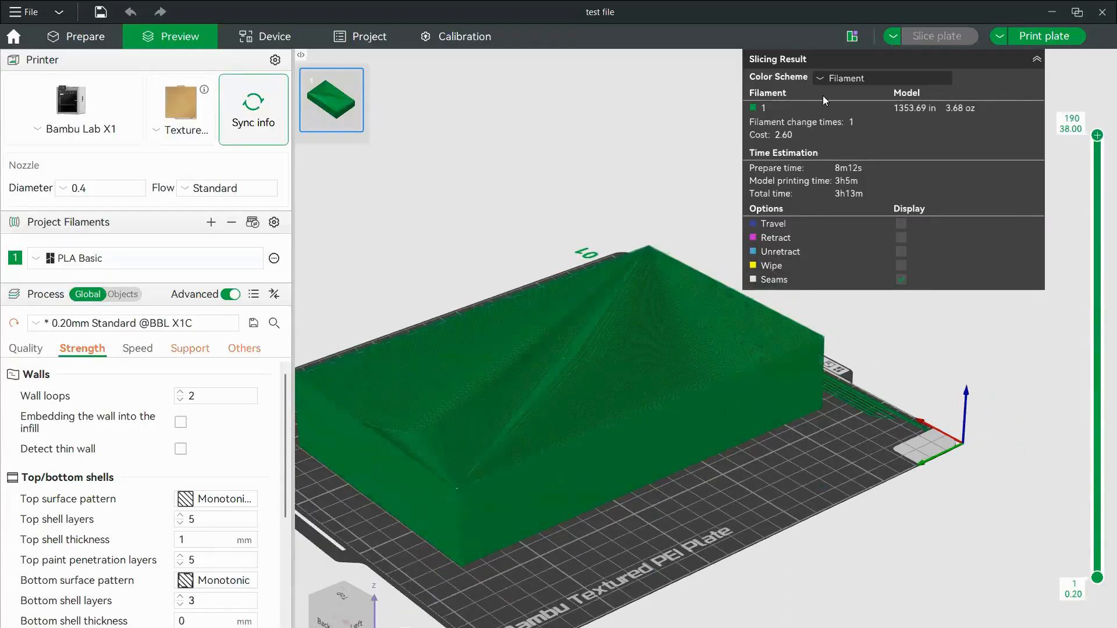
Set the sparse infill density to 20% and slice the plate again
click(77, 35)
scroll(133, 493, down, 5)
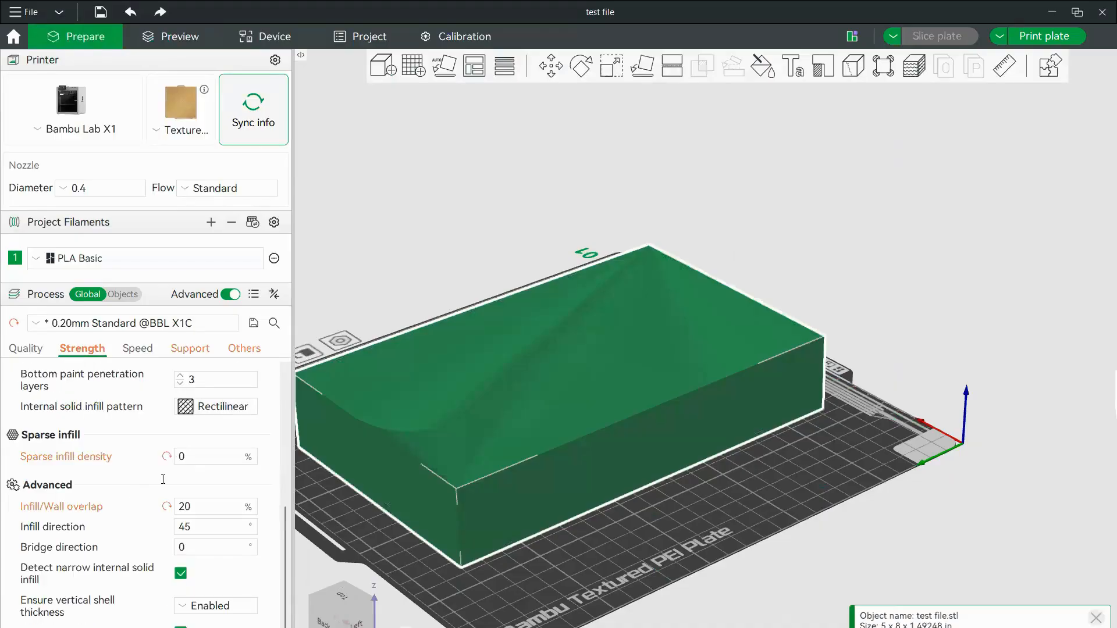
click(209, 508)
drag(195, 456, 160, 448)
key(Return)
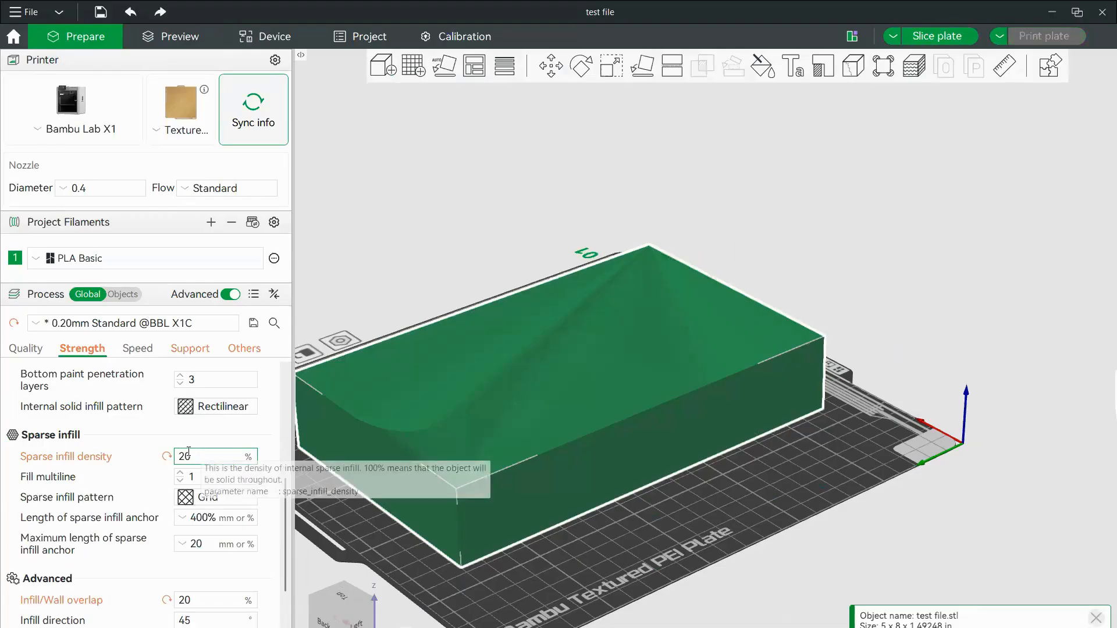
click(926, 35)
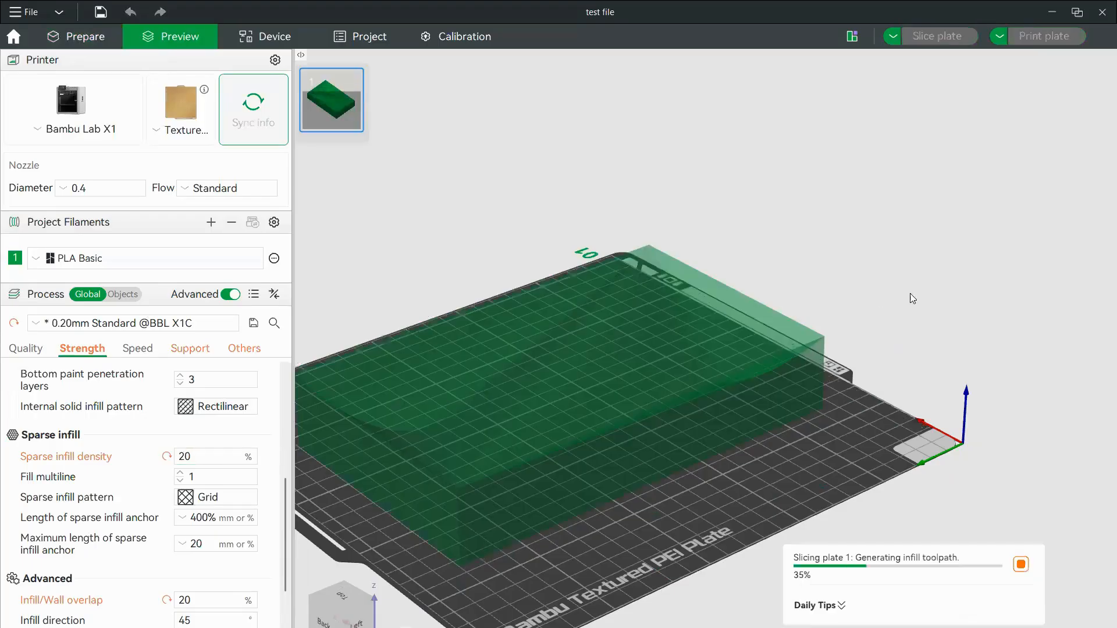
Lower the sliced preview to layer 111 to examine the grid infill, and return to the top layer
scroll(546, 378, down, 3)
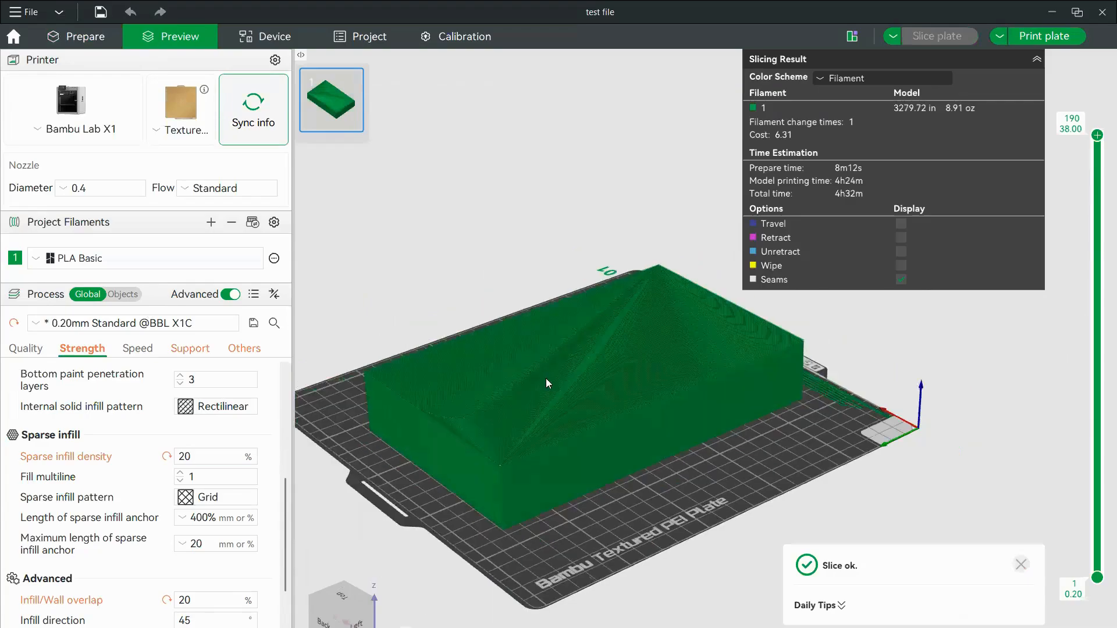
scroll(541, 378, up, 3)
right_drag(665, 367, 754, 356)
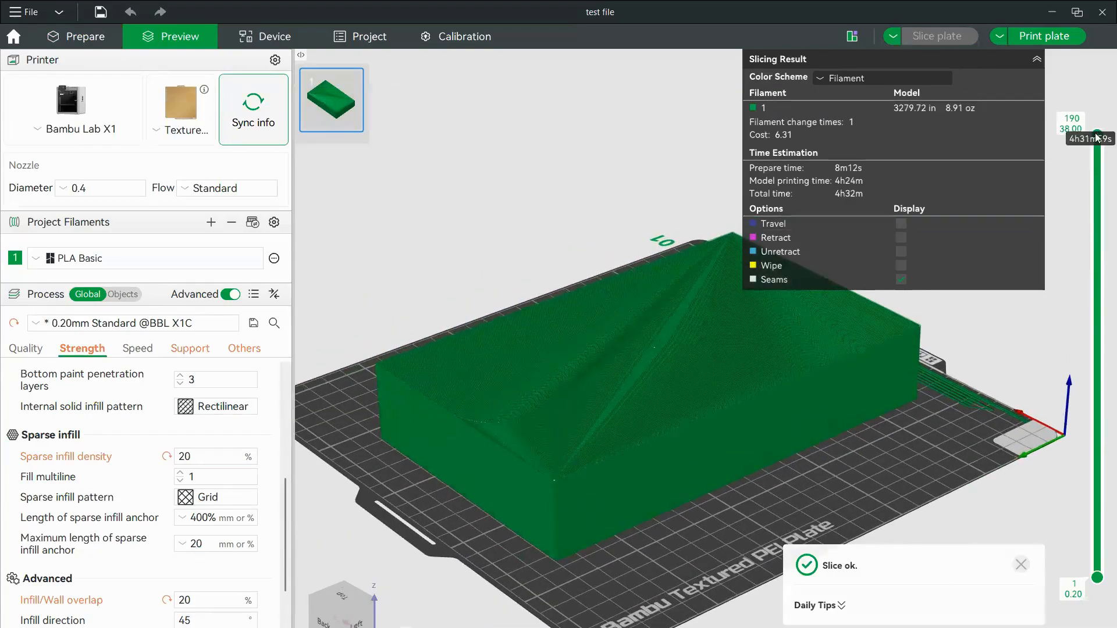
drag(1098, 137, 1097, 318)
scroll(607, 454, up, 5)
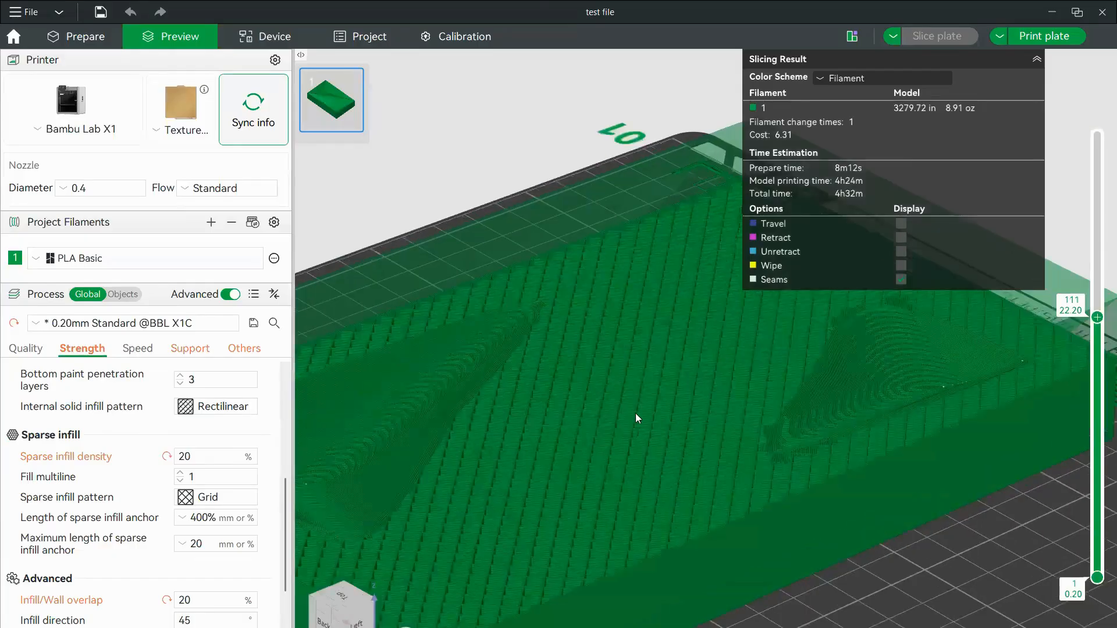
scroll(643, 391, down, 5)
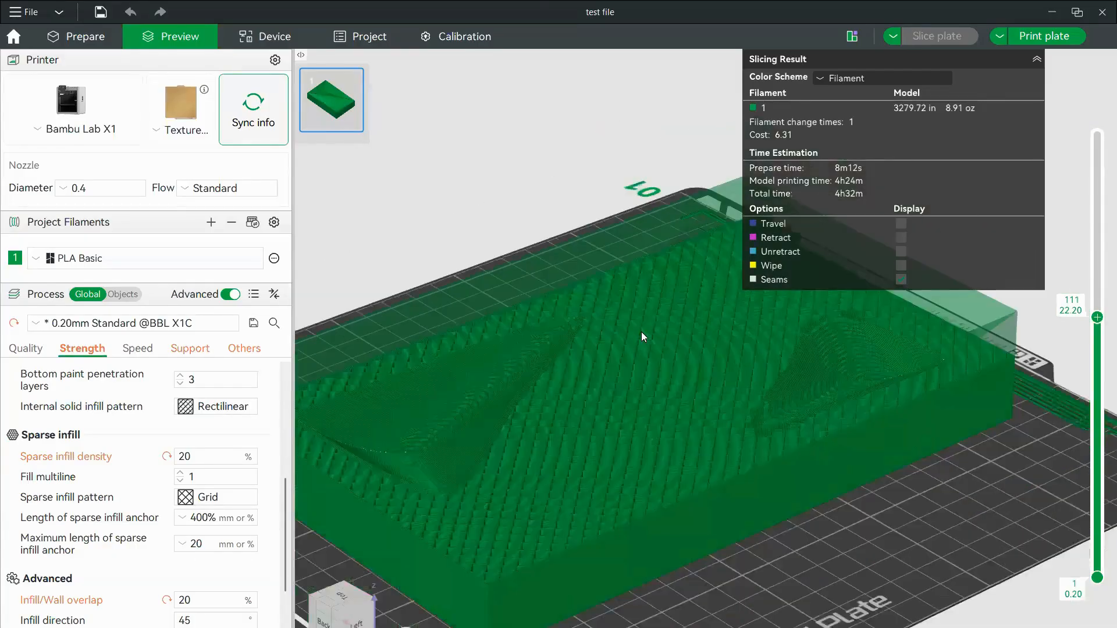
drag(665, 406, 563, 411)
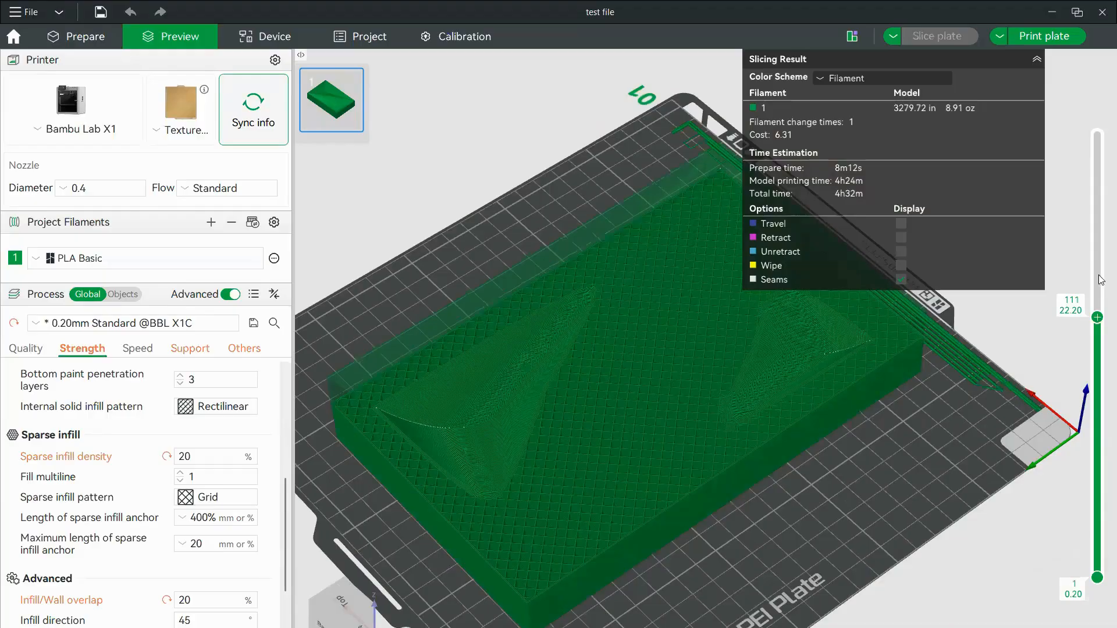
drag(1097, 318, 1099, 134)
scroll(1099, 139, down, 15)
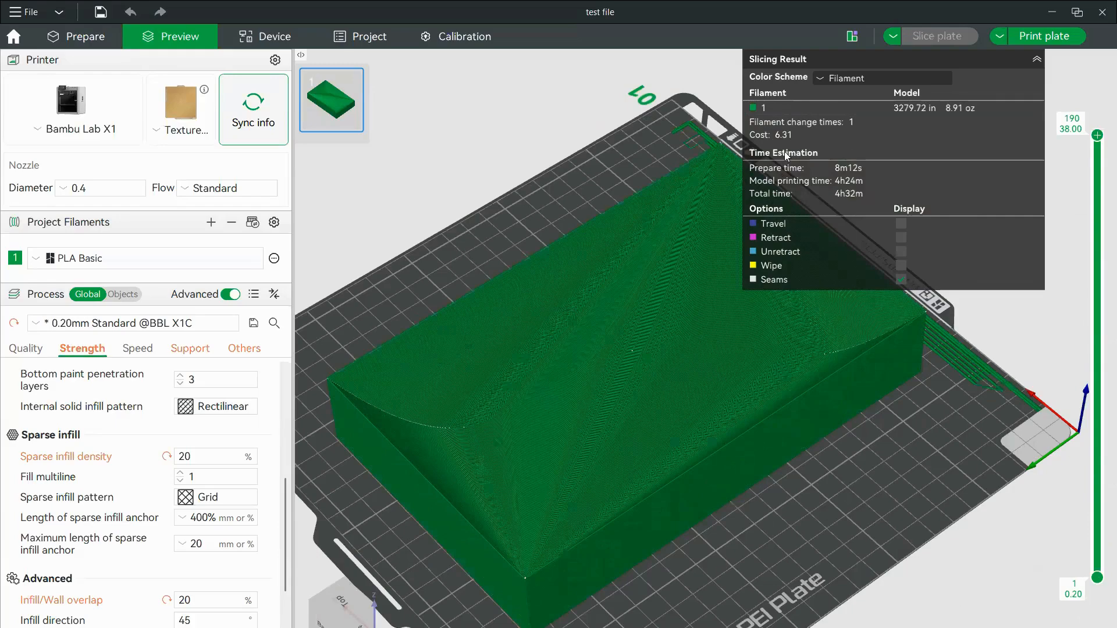
Return to preparing the model and review the sparse infill and advanced strength settings
click(68, 37)
scroll(656, 206, down, 3)
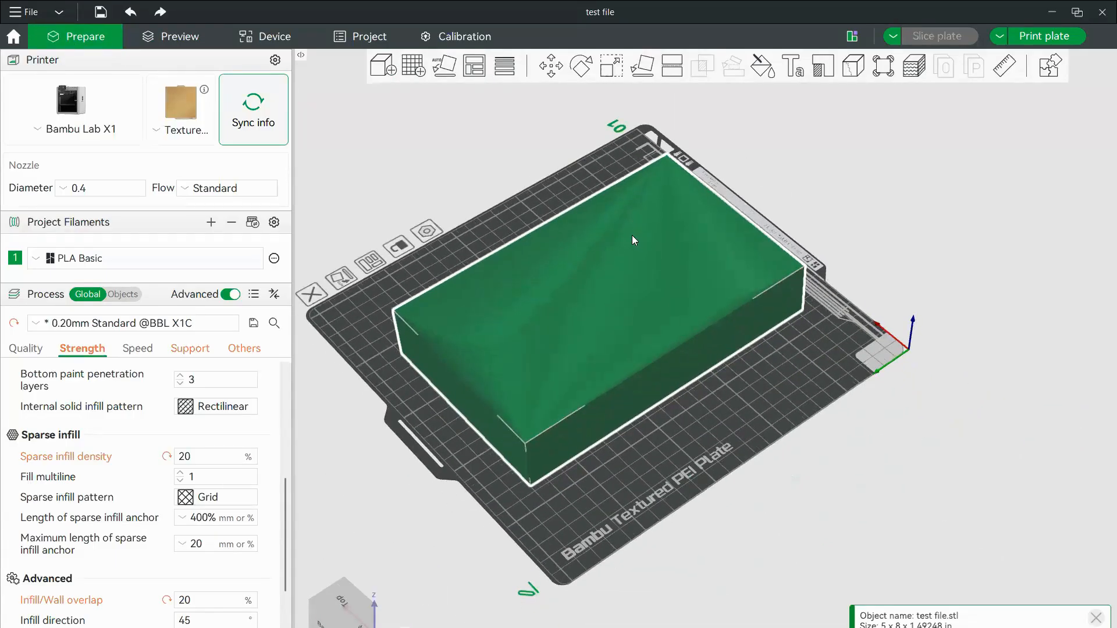
scroll(148, 542, down, 4)
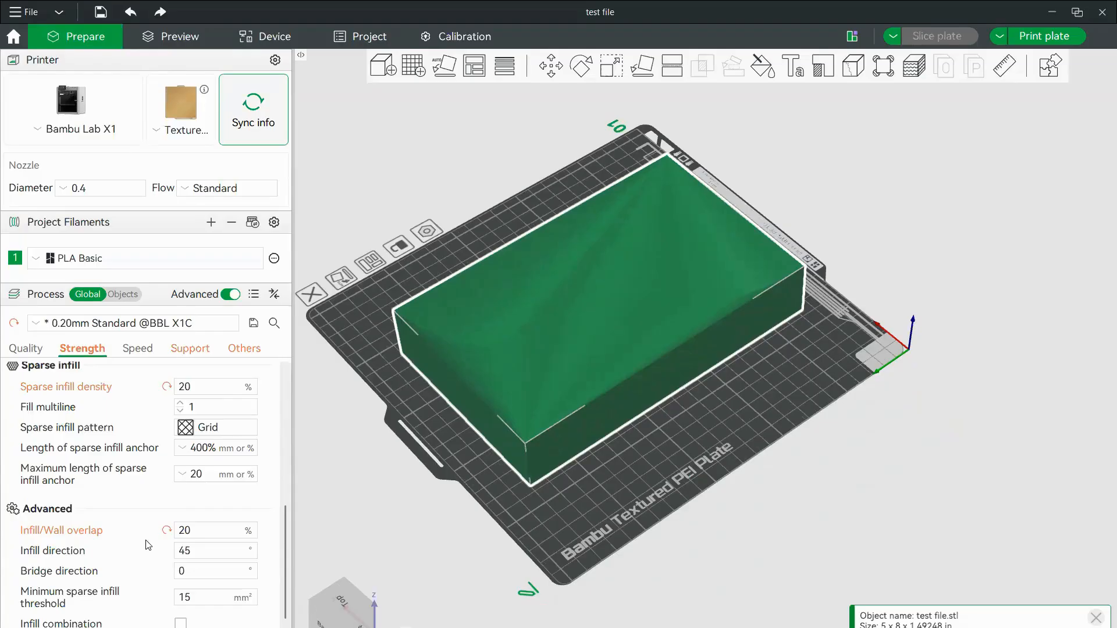
Set the infill/wall overlap in the advanced strength settings to 8%
double_click(174, 448)
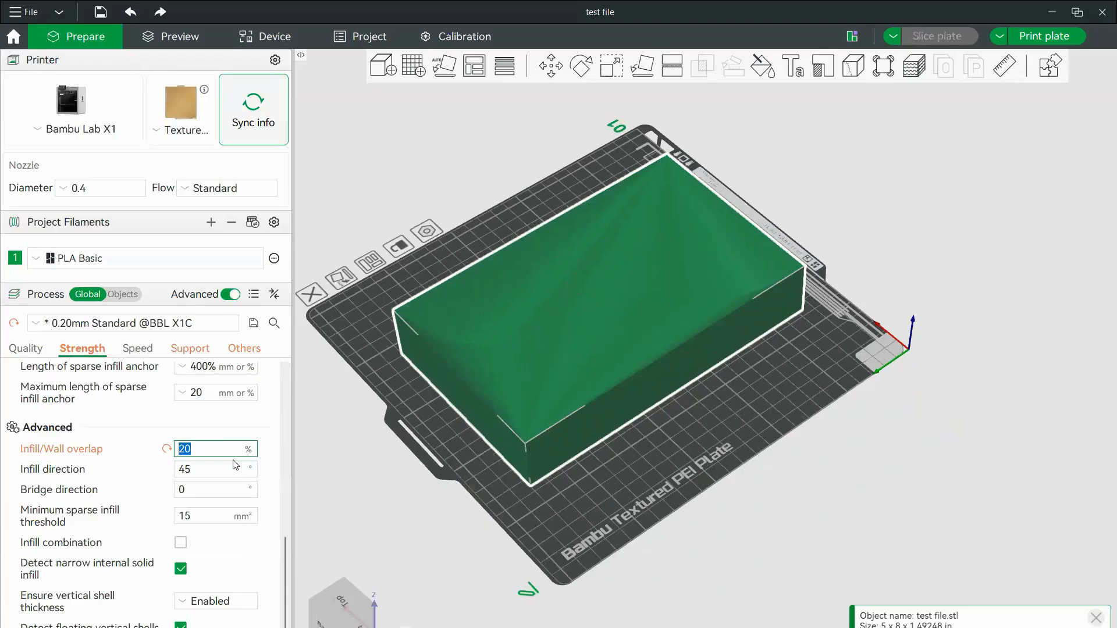
text(8)
key(Return)
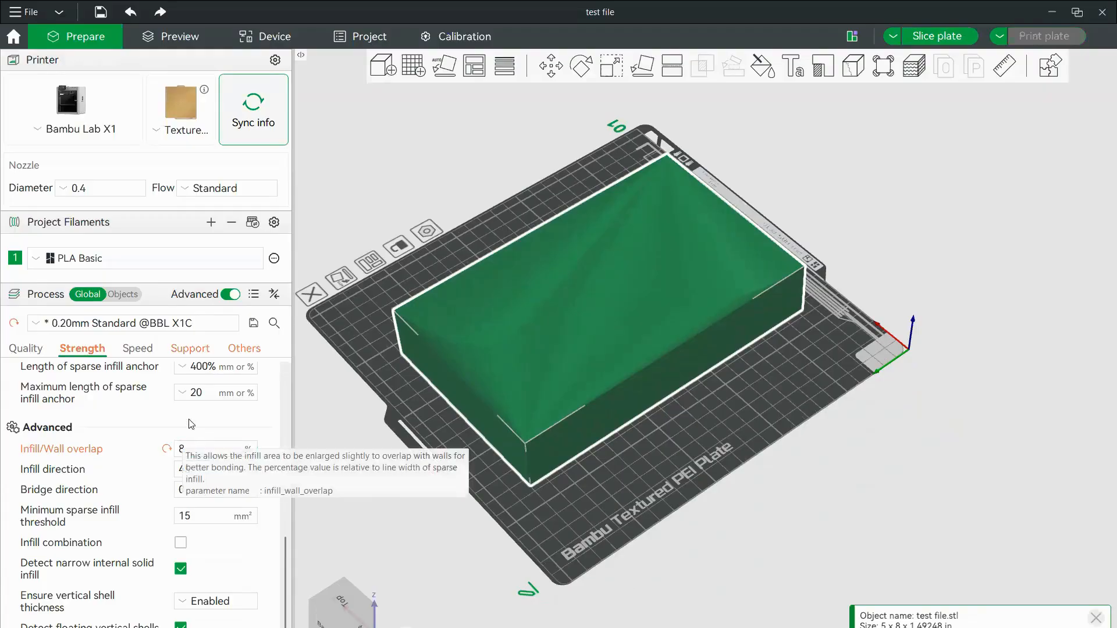
Set the sparse infill density to 8% and slice the plate again
scroll(190, 445, up, 3)
scroll(191, 443, up, 1)
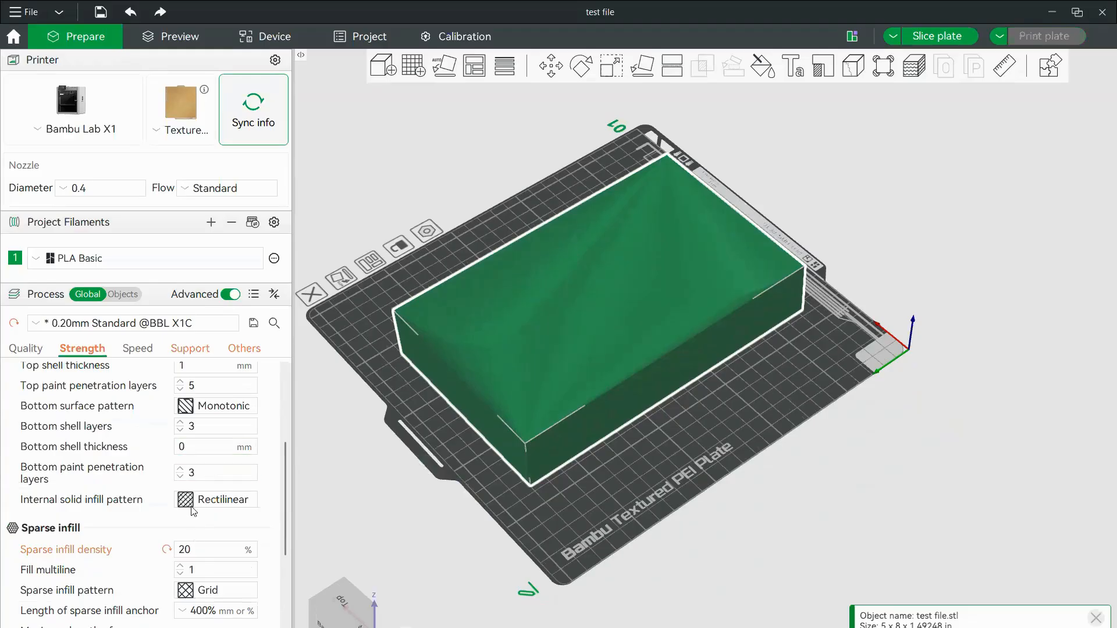
click(184, 548)
drag(172, 542, 167, 543)
text(8)
key(Return)
click(942, 35)
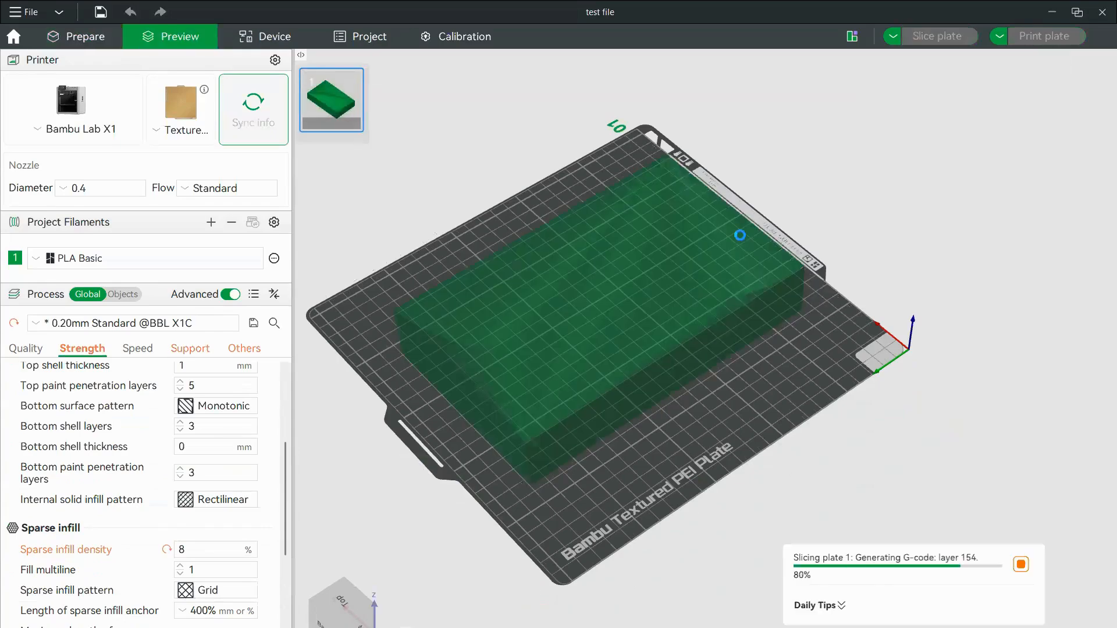
Lower the sliced preview to layer 116 to examine the sparser grid infill up close, and return to layer 189
scroll(1098, 196, down, 4)
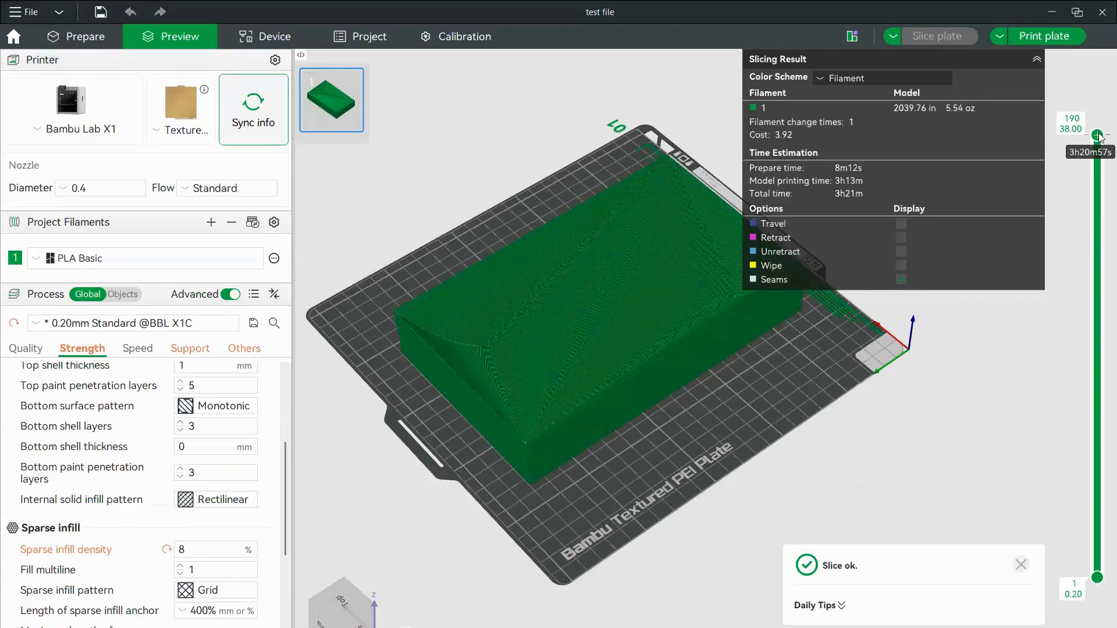
scroll(1098, 196, down, 15)
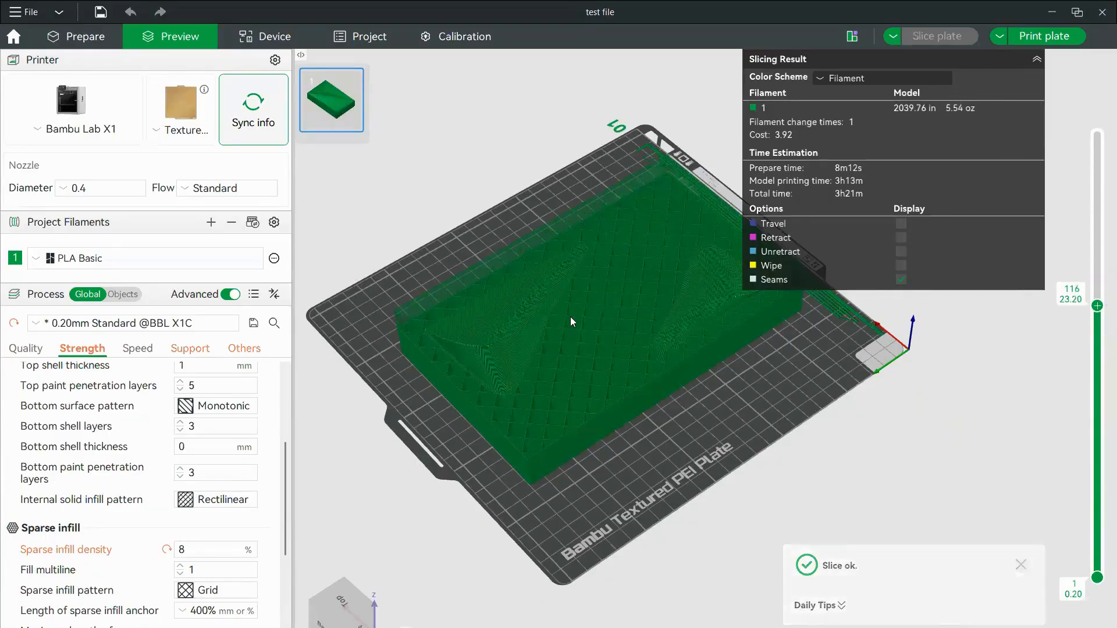
scroll(554, 333, up, 3)
scroll(523, 333, up, 2)
scroll(501, 285, up, 2)
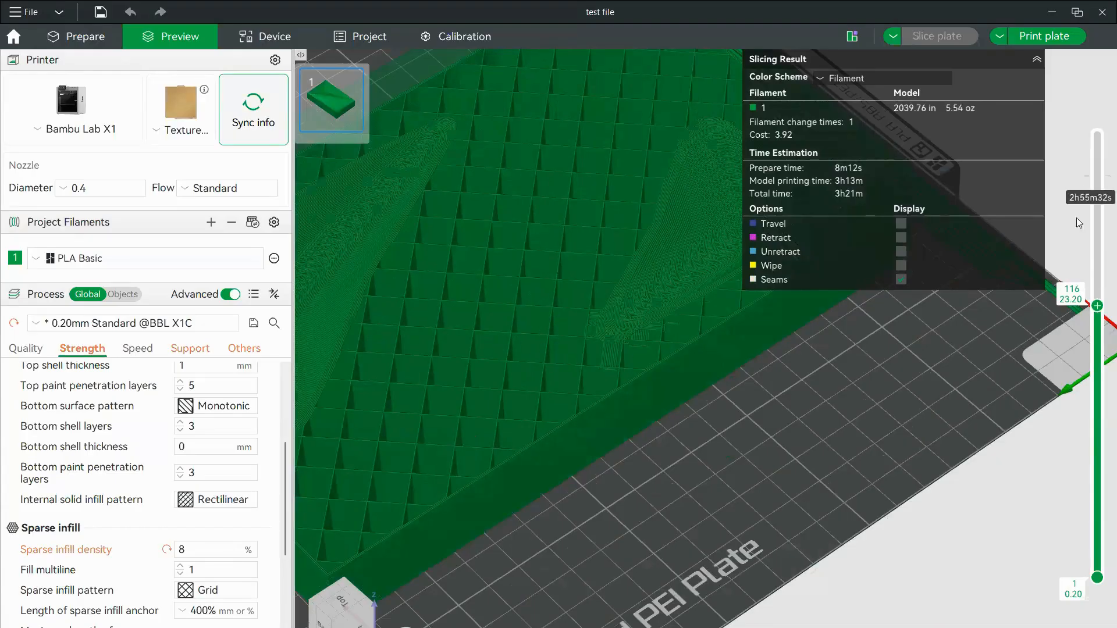
drag(1097, 305, 1099, 139)
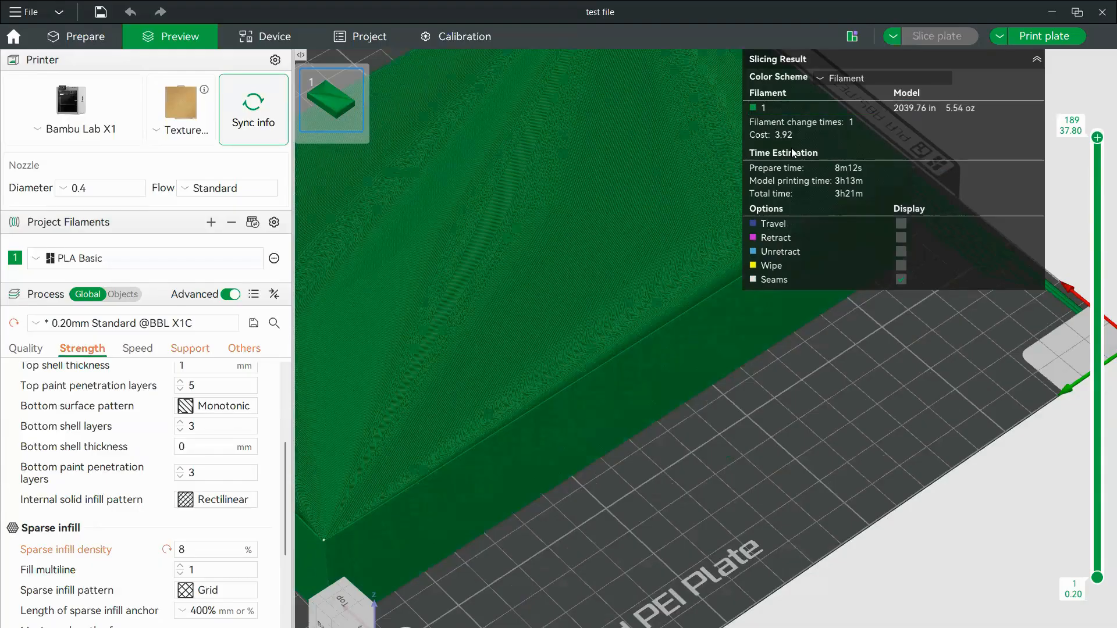
scroll(831, 379, down, 5)
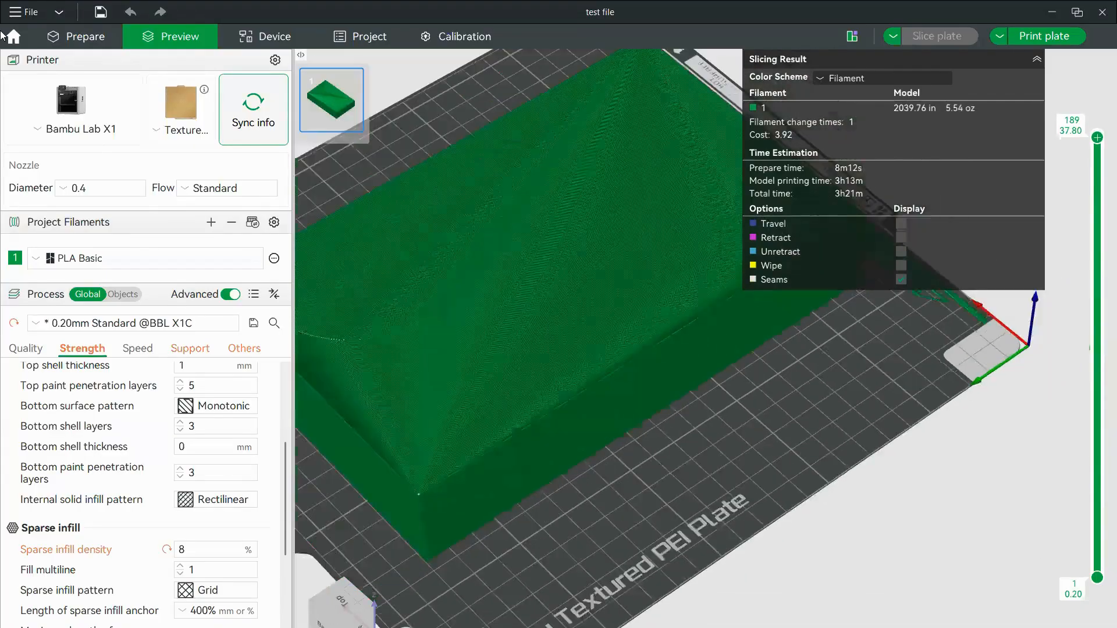
Set both the top shell layers and the top paint penetration layers to 2, and slice the plate again
click(84, 40)
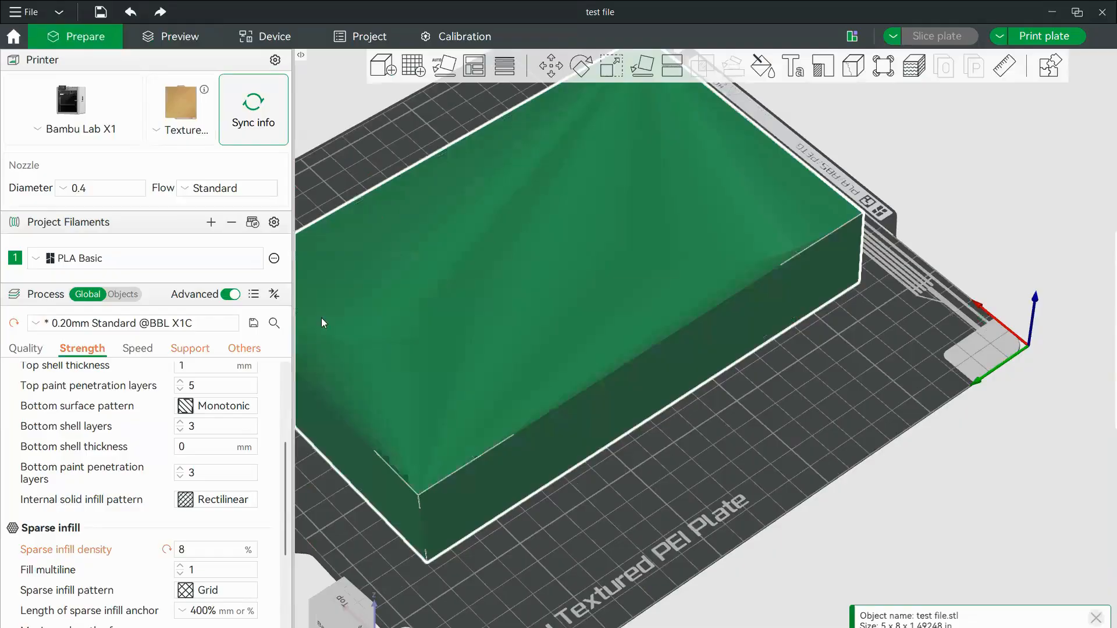
scroll(132, 482, up, 5)
scroll(186, 500, down, 1)
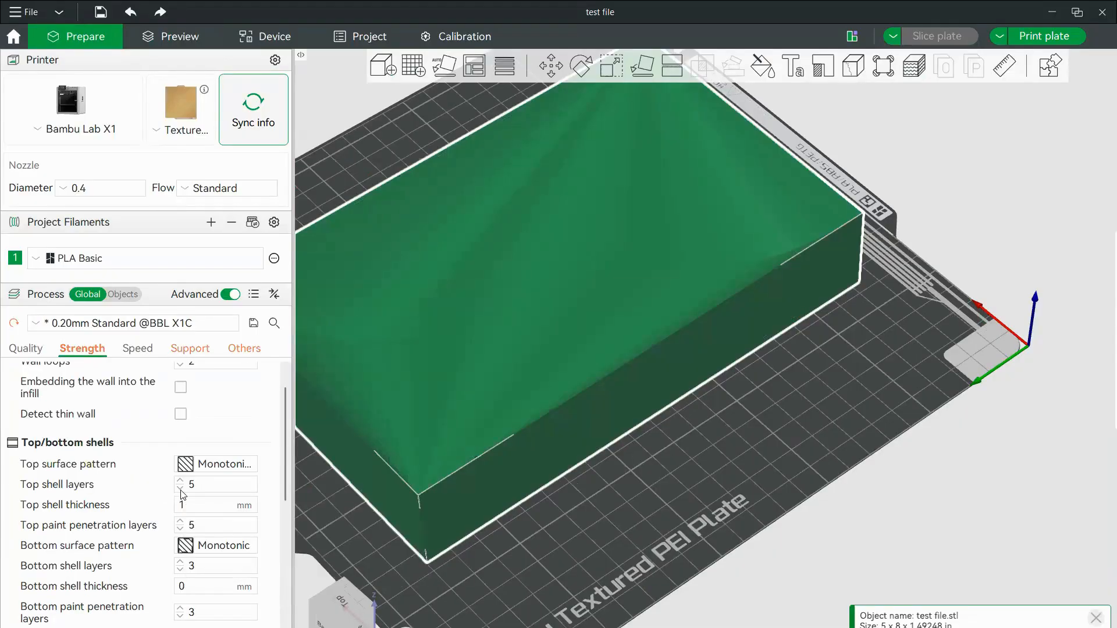
click(181, 490)
click(181, 490)
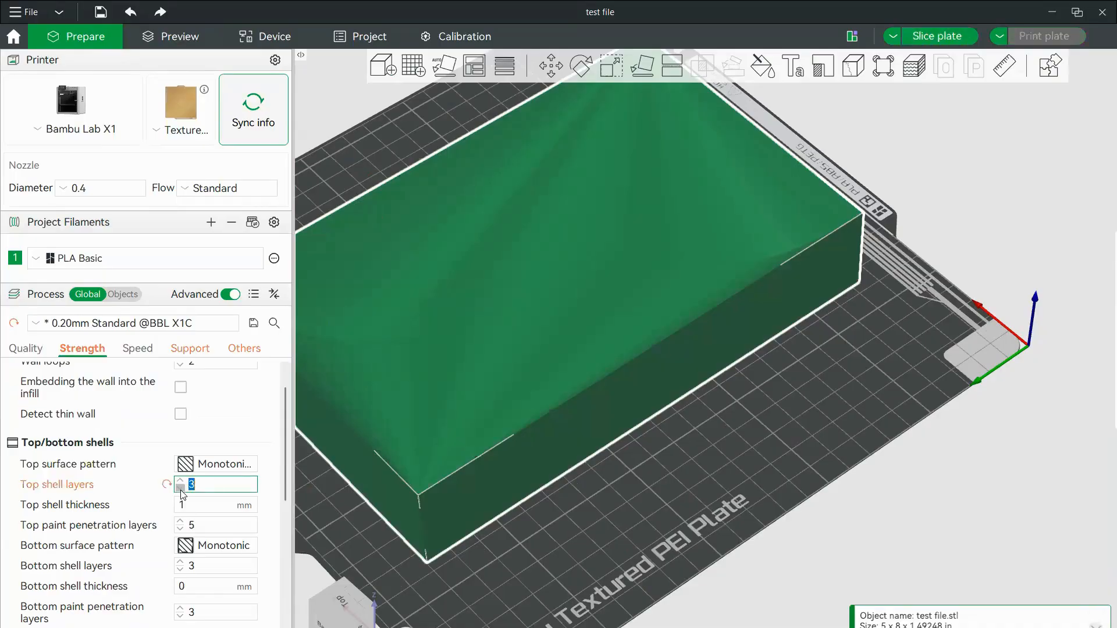
scroll(183, 453, down, 3)
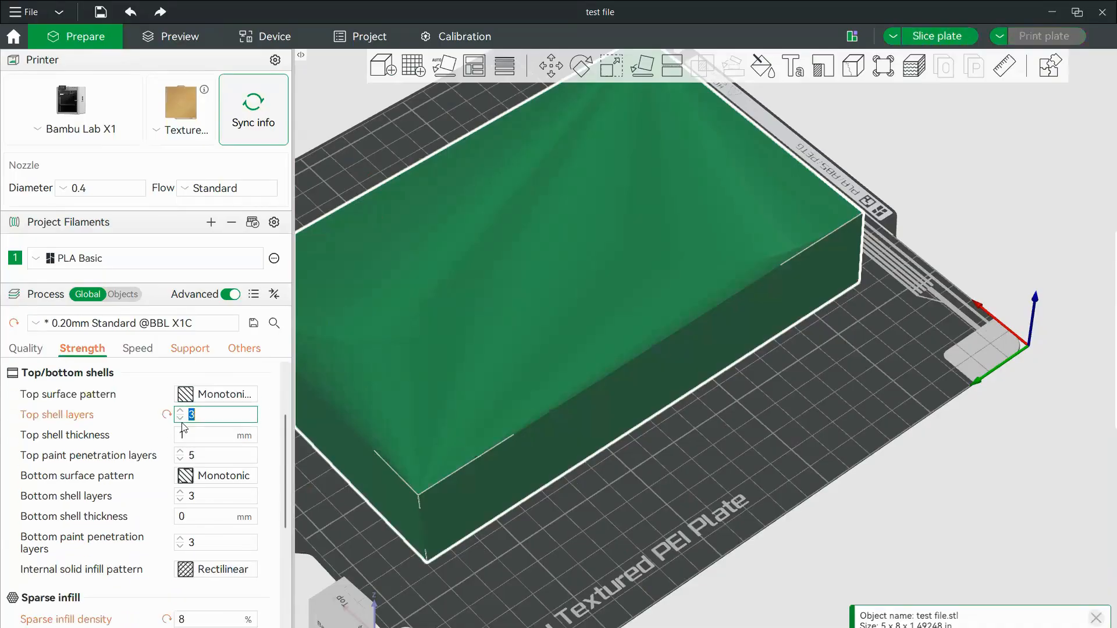
click(180, 419)
click(180, 460)
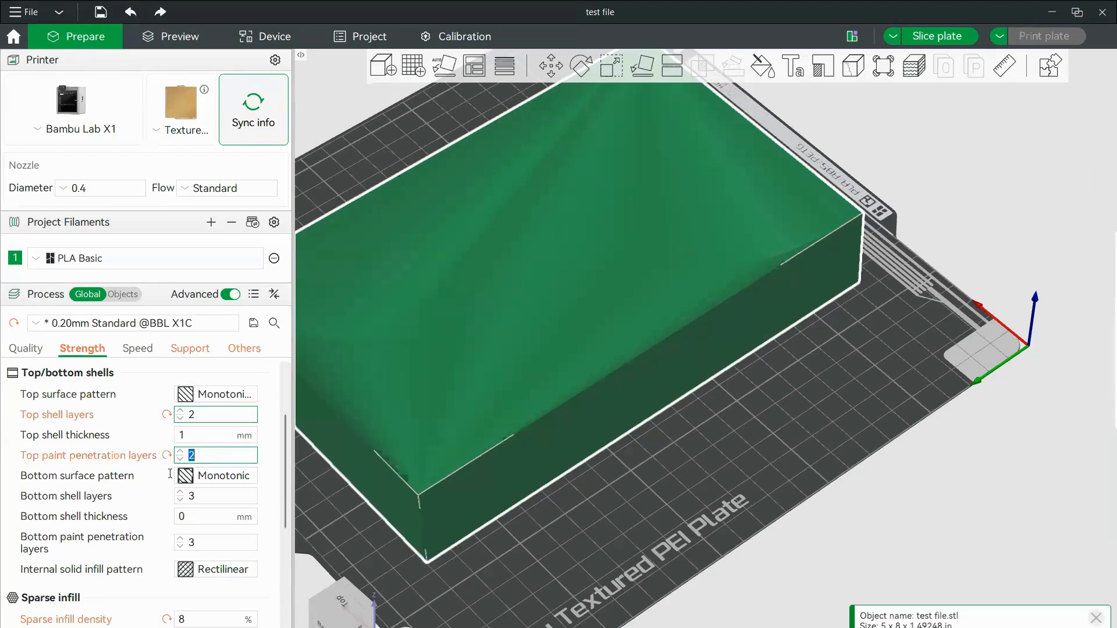
scroll(673, 387, down, 2)
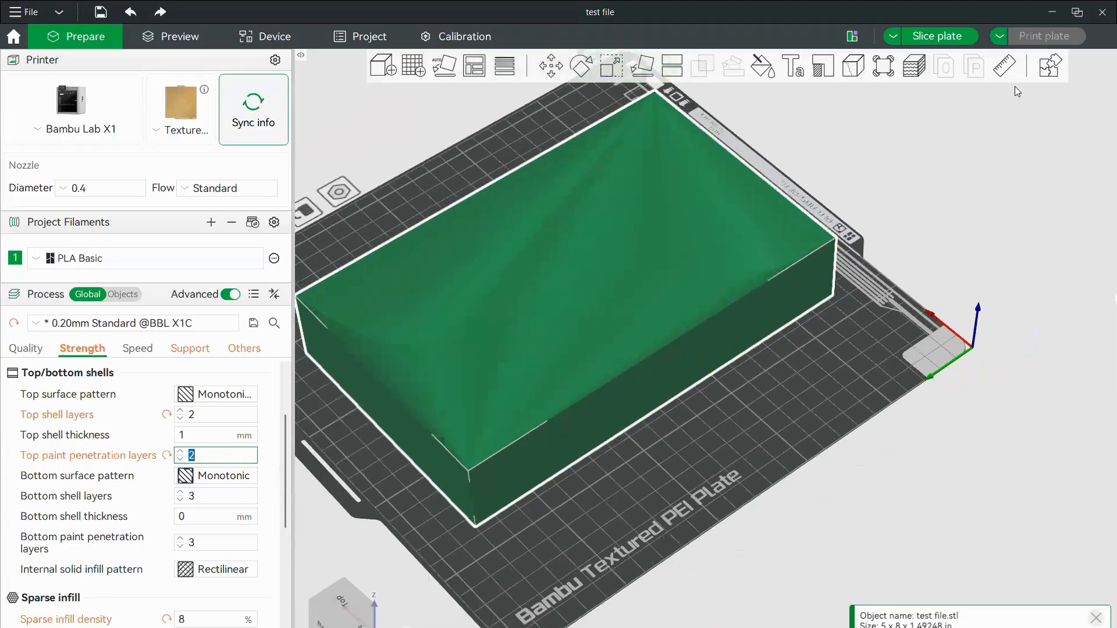
click(944, 37)
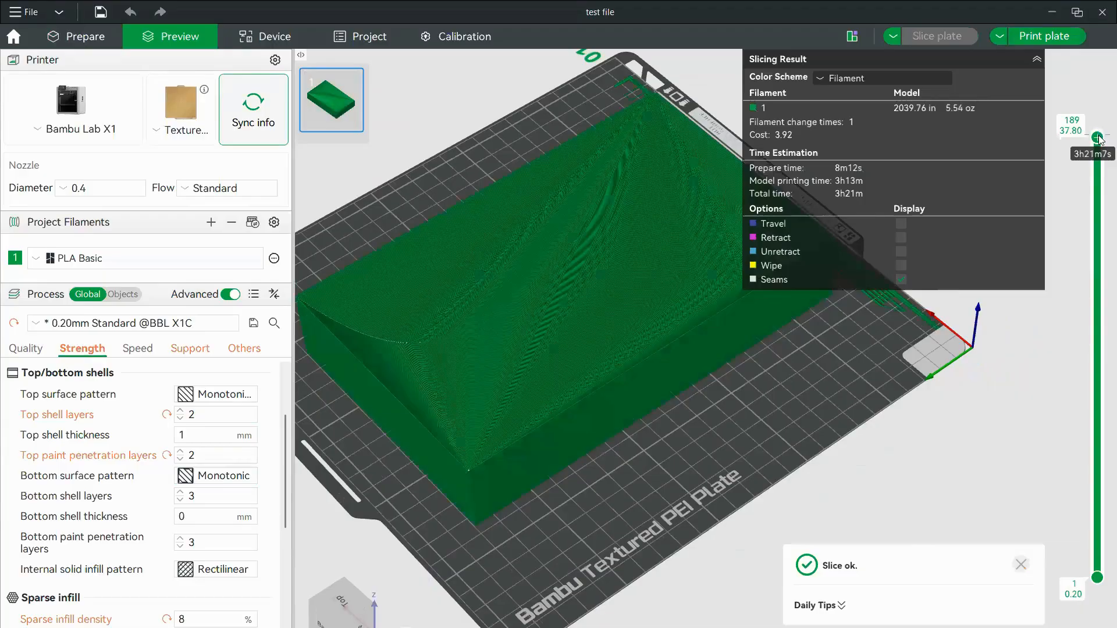
Go down through the sliced layers to examine the model with its thinner top shell, and return to layer 190
mouse_move(1097, 141)
mouse_down()
mouse_move(1100, 529)
mouse_move(1098, 135)
mouse_up()
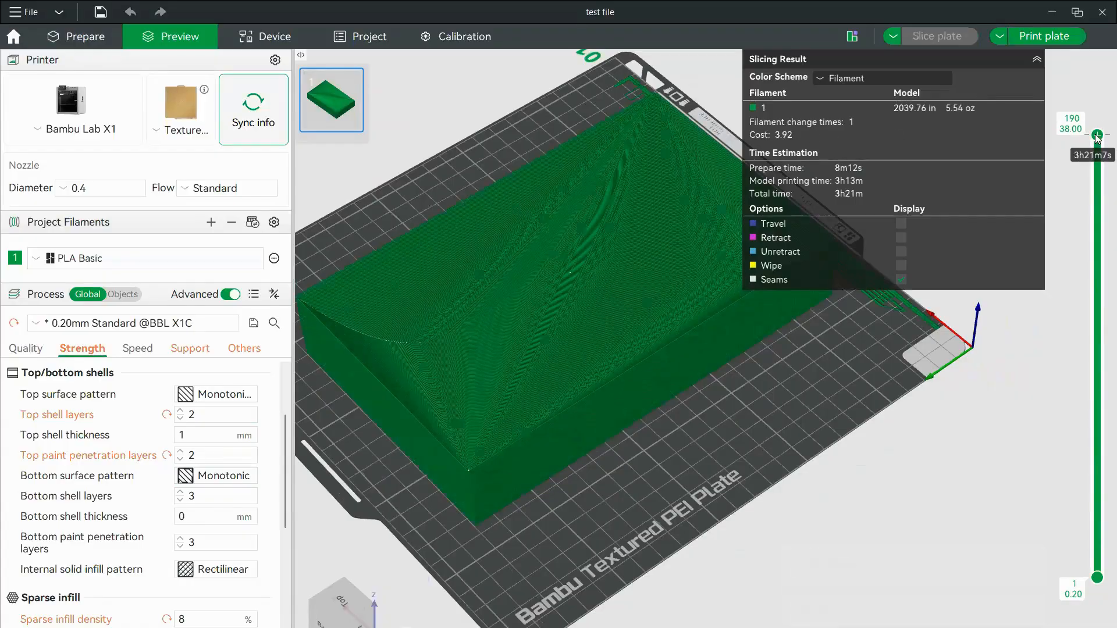
drag(1097, 137, 1098, 393)
drag(1101, 521, 1101, 125)
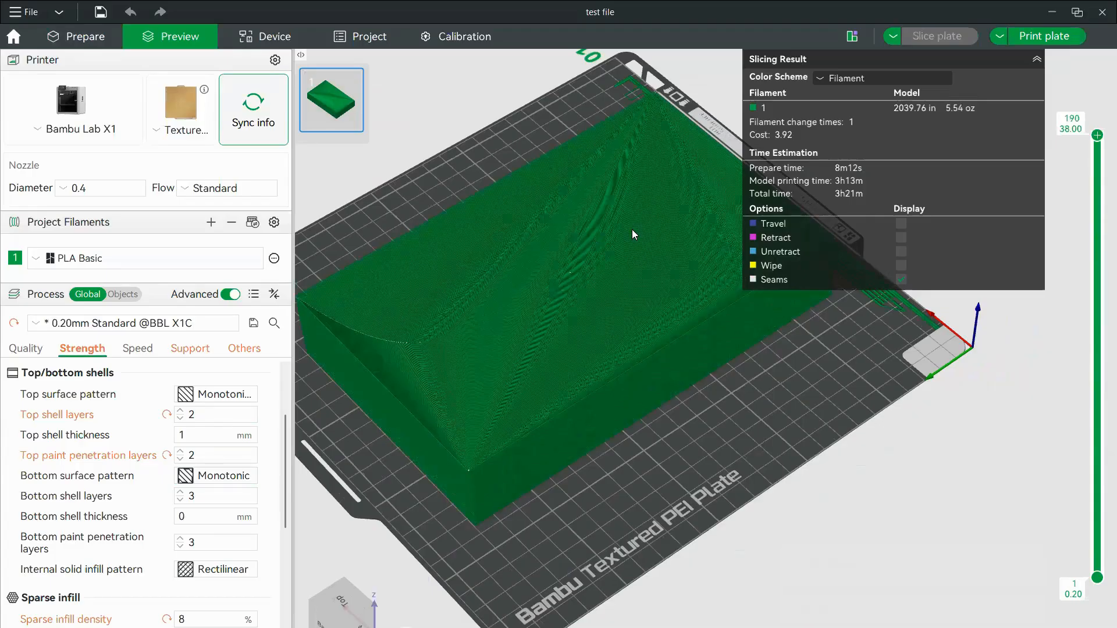
Return to preparing the model and turn it upside down with an absolute rotation of 180° about X
click(70, 35)
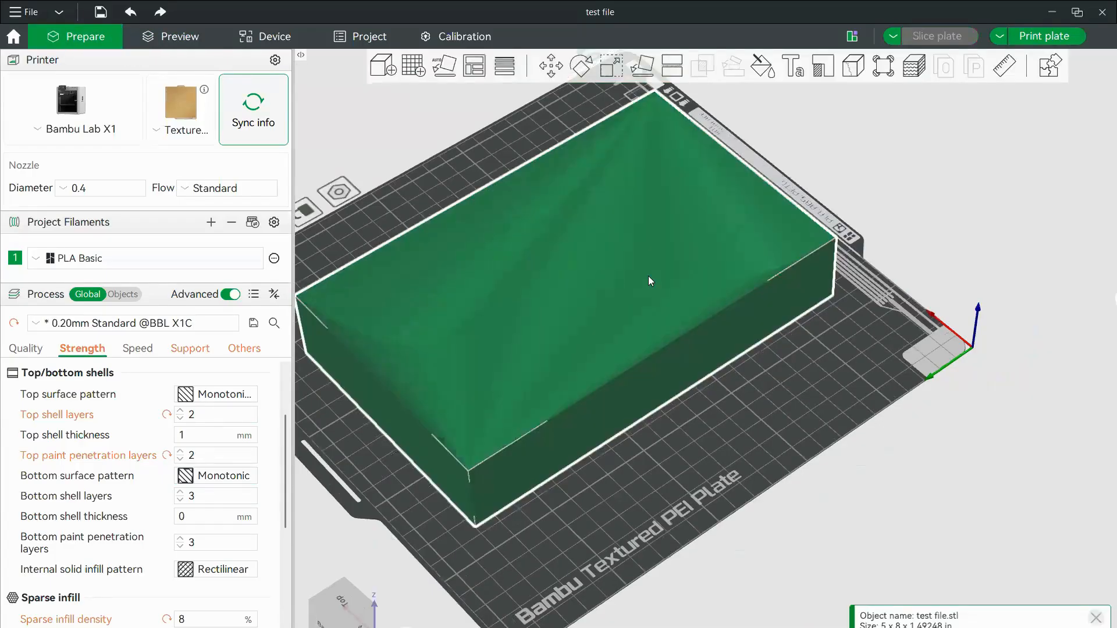
click(581, 66)
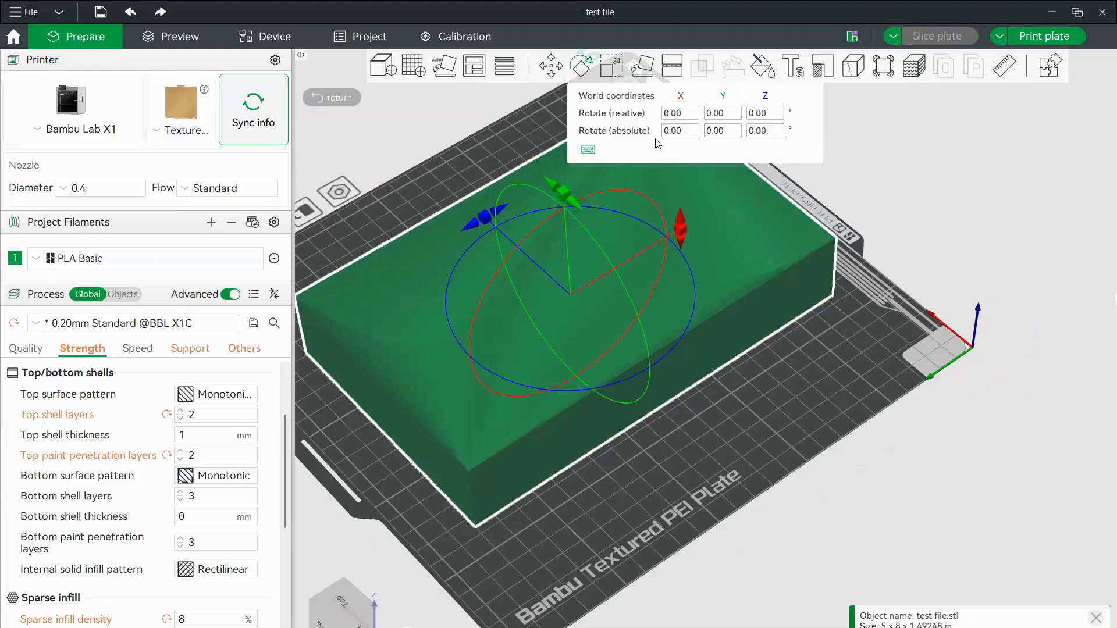
click(682, 134)
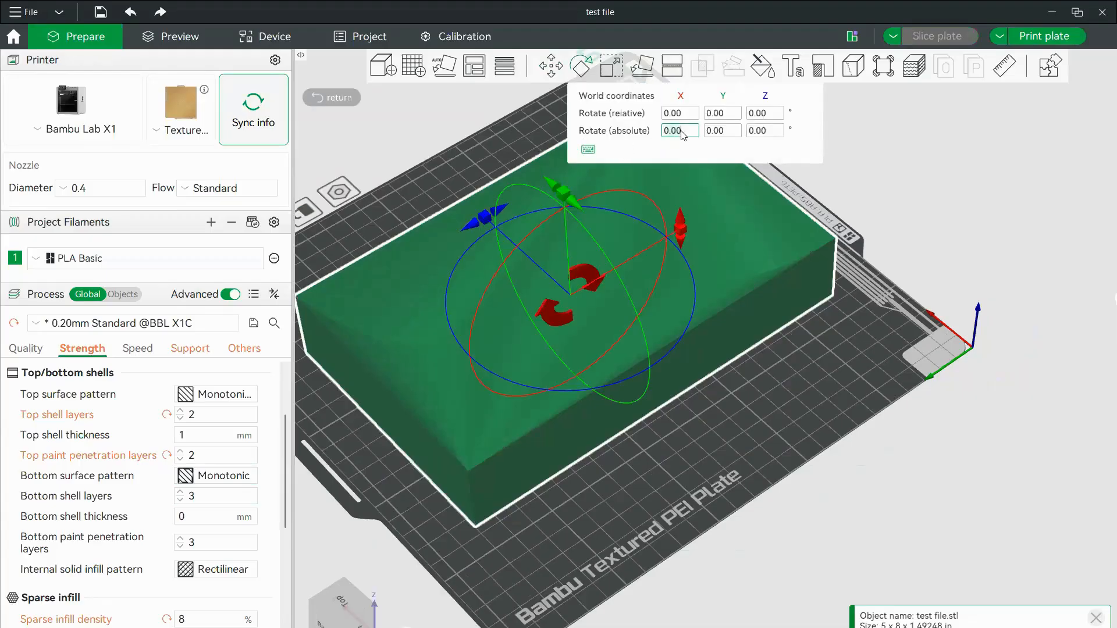
text(180)
key(Return)
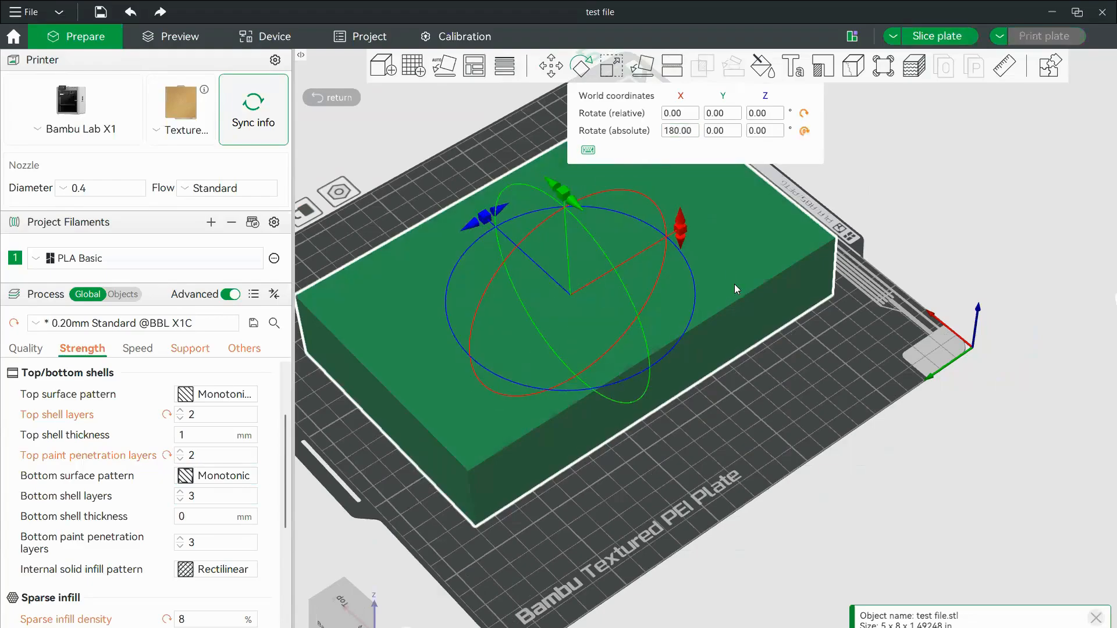
drag(748, 353, 426, 142)
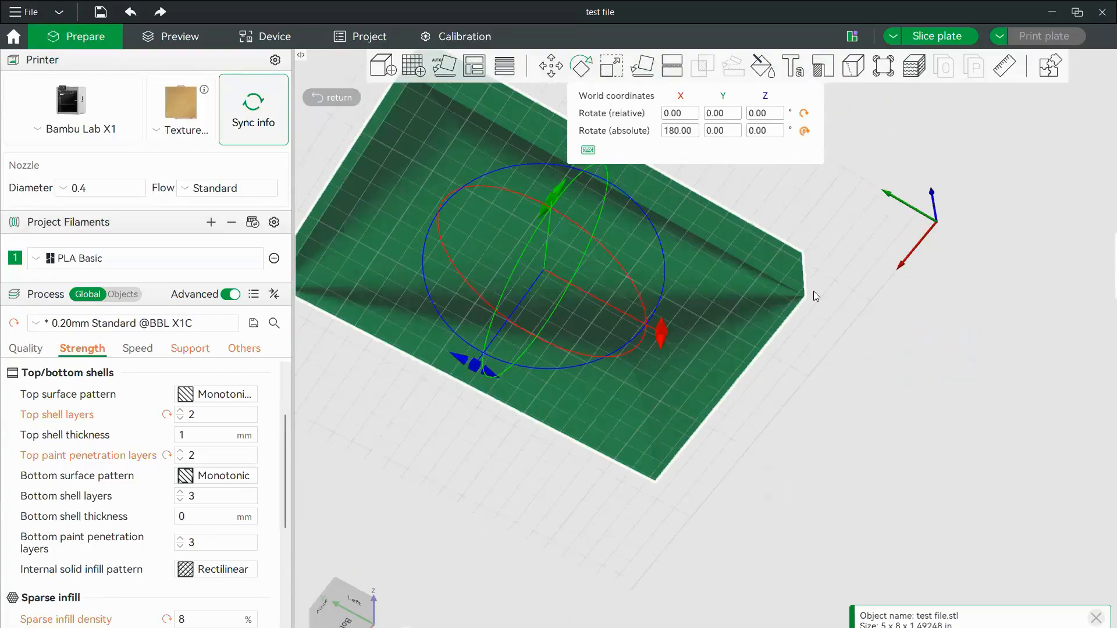
drag(813, 291, 574, 309)
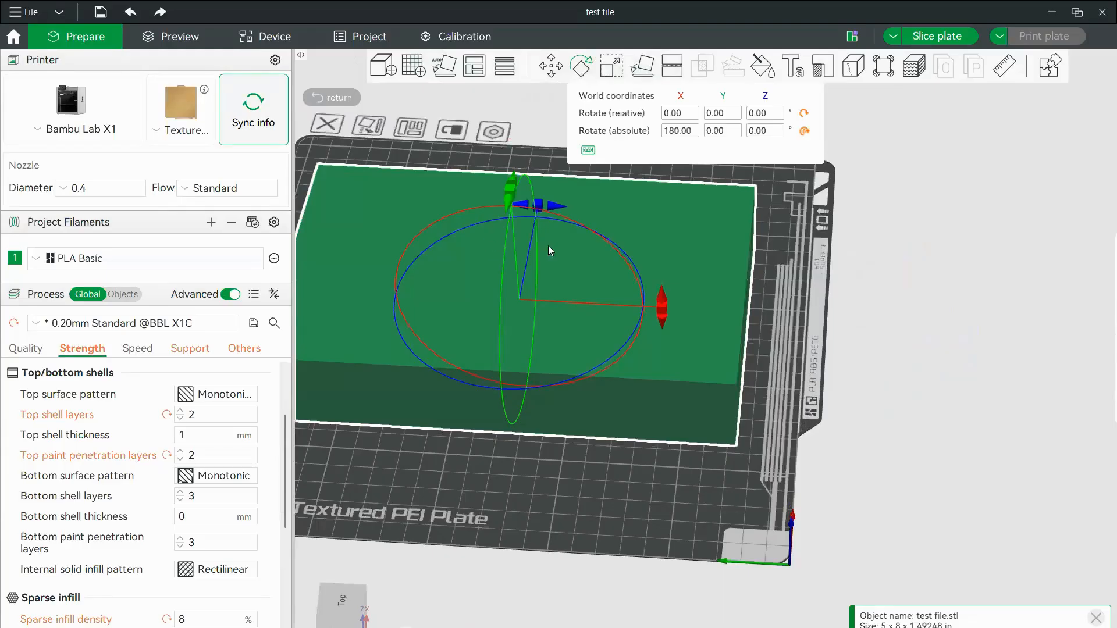
scroll(736, 251, down, 5)
scroll(352, 271, up, 2)
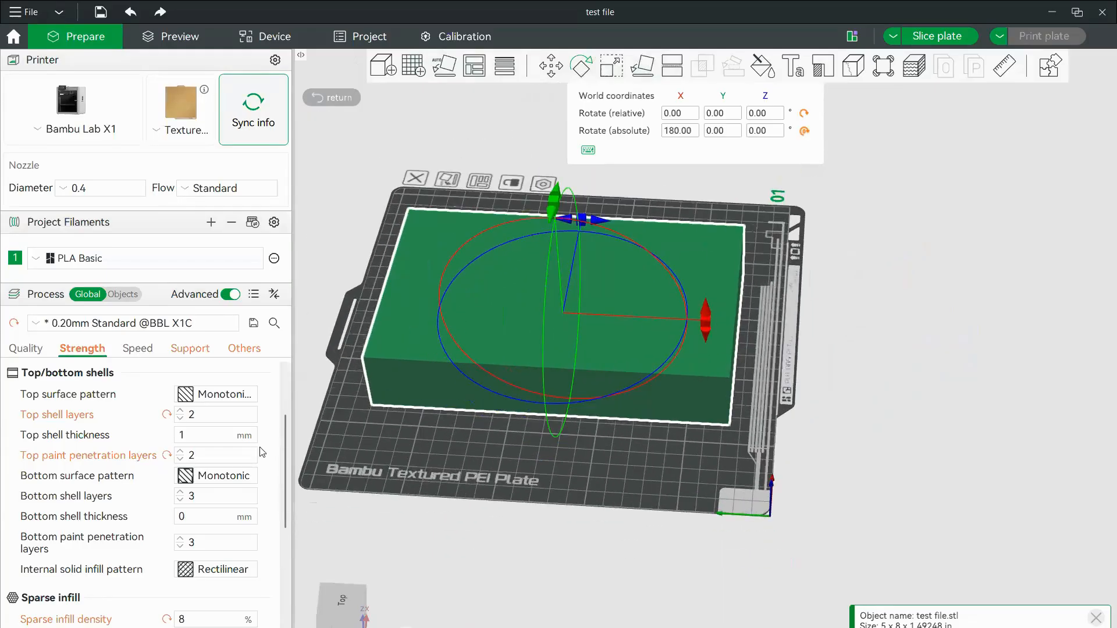
Set the top shell layers to 0 and slice the upside-down model
scroll(134, 452, up, 3)
scroll(186, 499, down, 2)
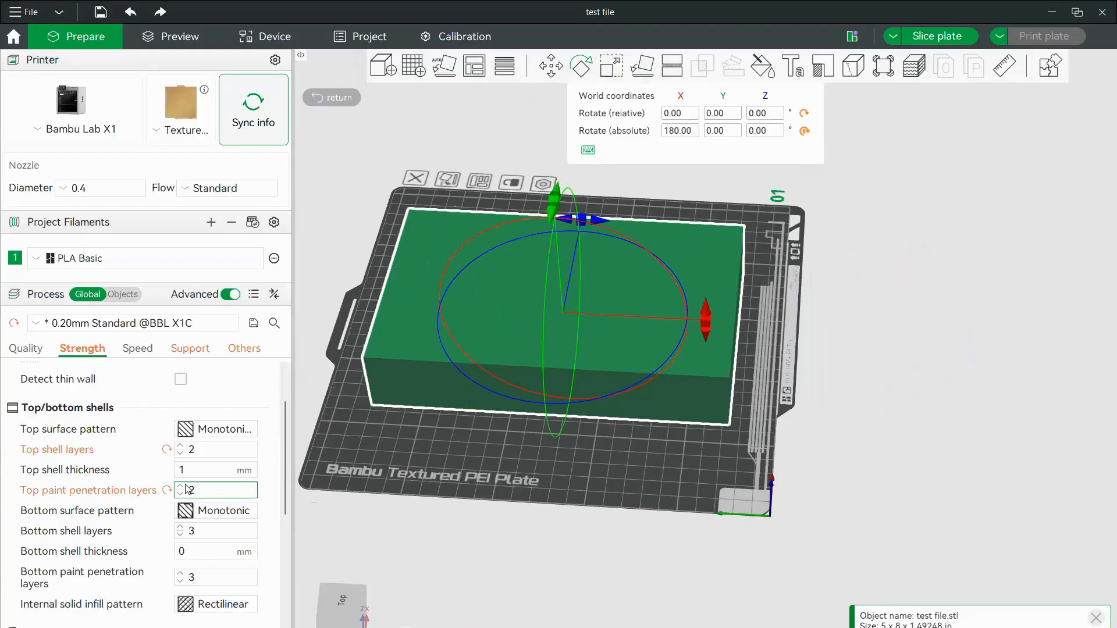
double_click(192, 448)
text(0)
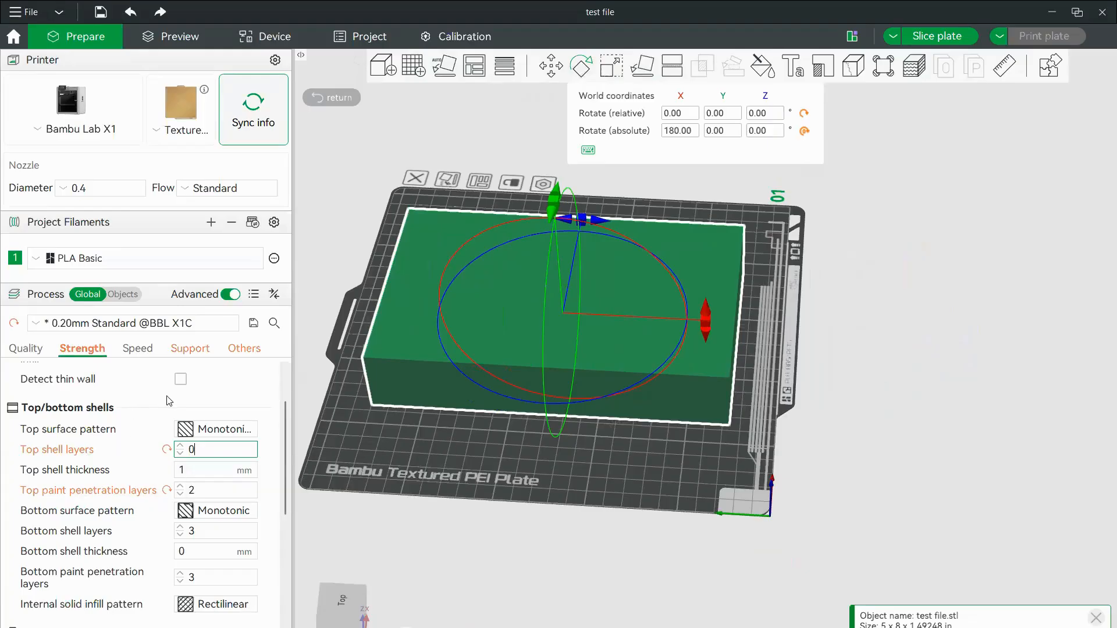
key(Return)
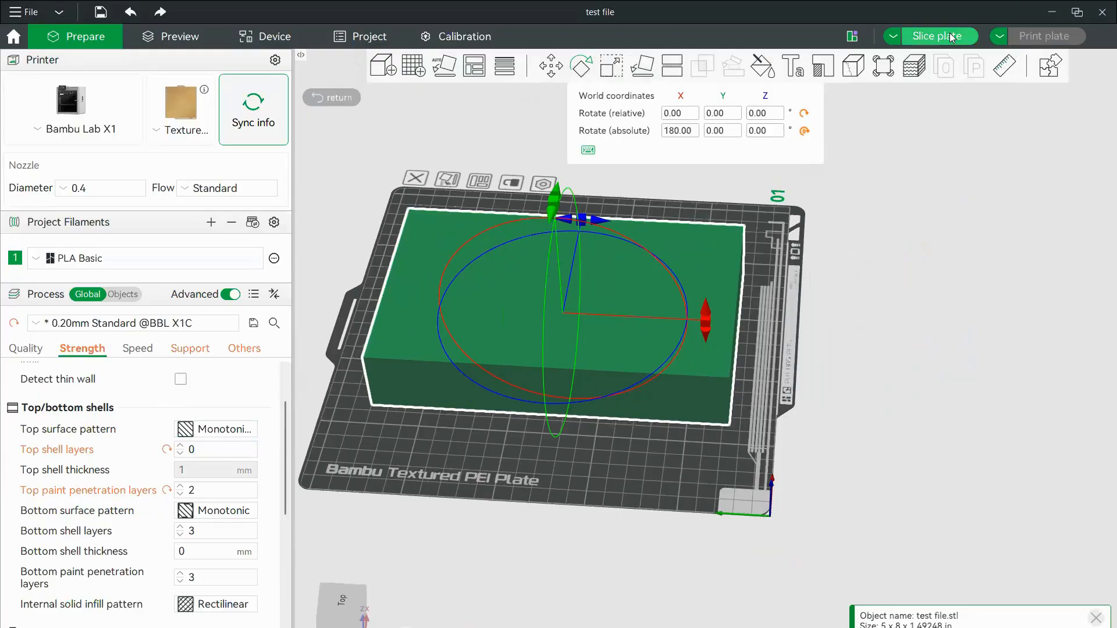
scroll(192, 424, up, 2)
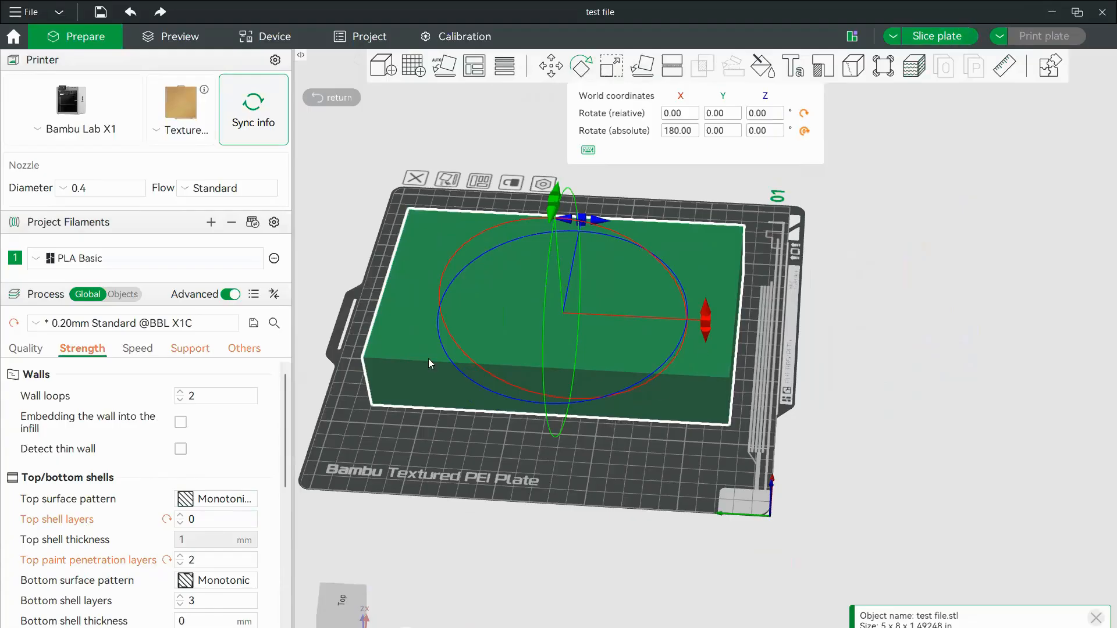
click(957, 37)
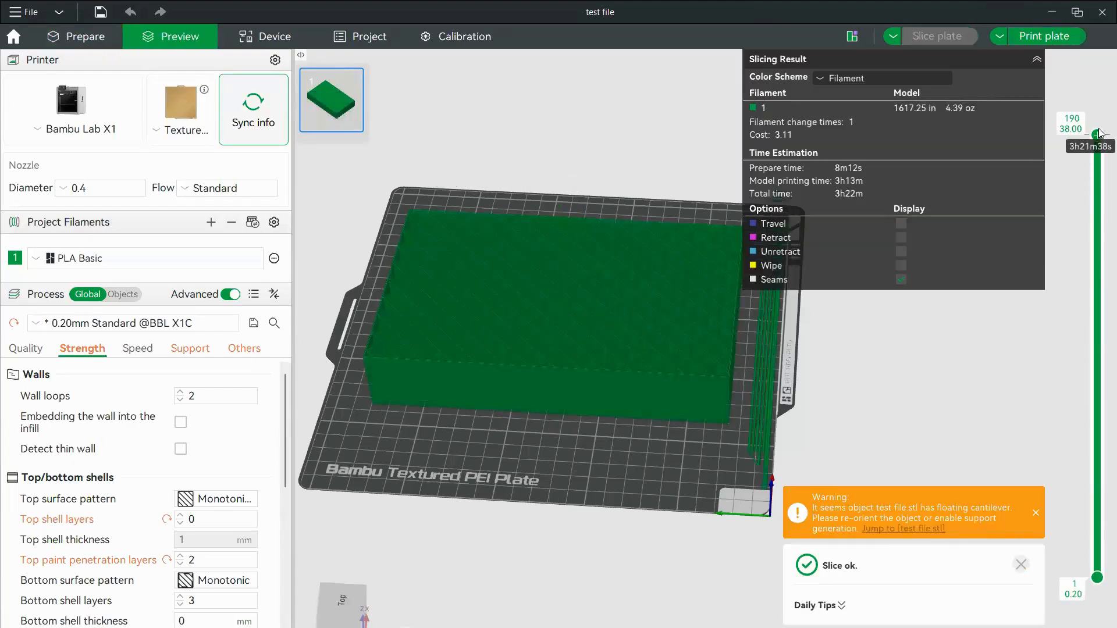
scroll(1099, 122, down, 10)
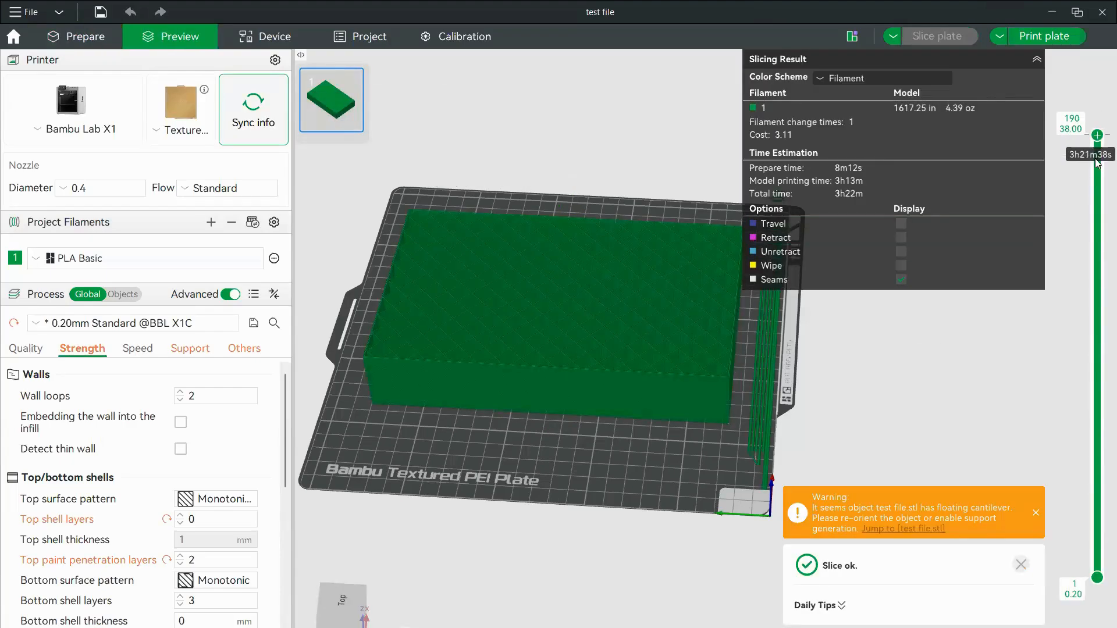
Set the sparse infill density to 0%, slice the plate again and examine the inside of the model
click(71, 36)
scroll(179, 544, down, 2)
scroll(178, 544, down, 5)
drag(190, 480, 155, 478)
text(0)
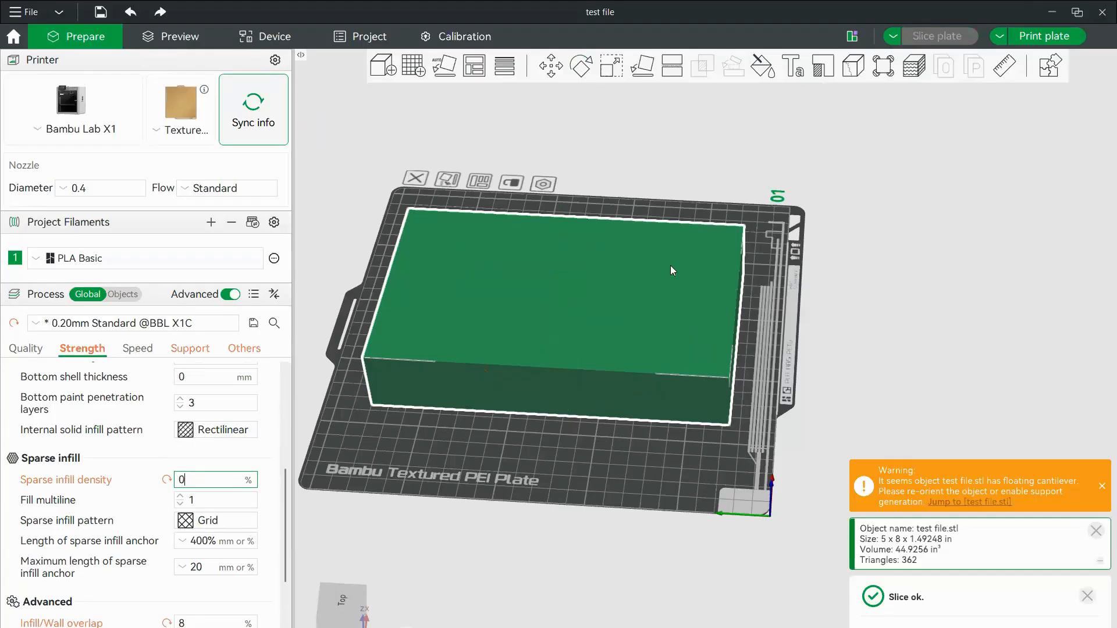
click(887, 153)
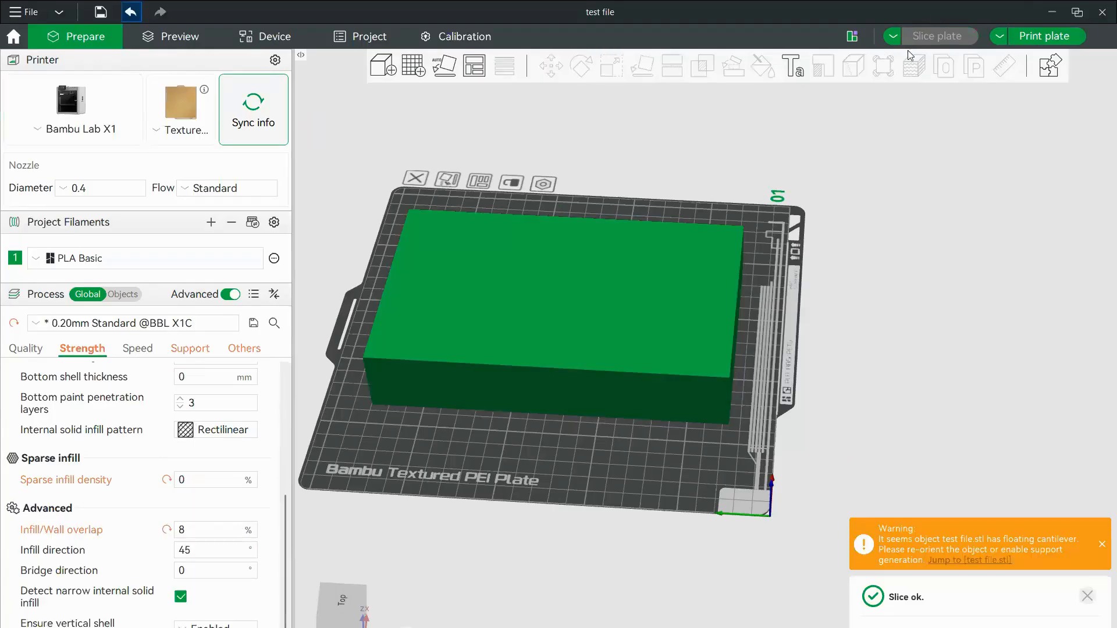
click(917, 36)
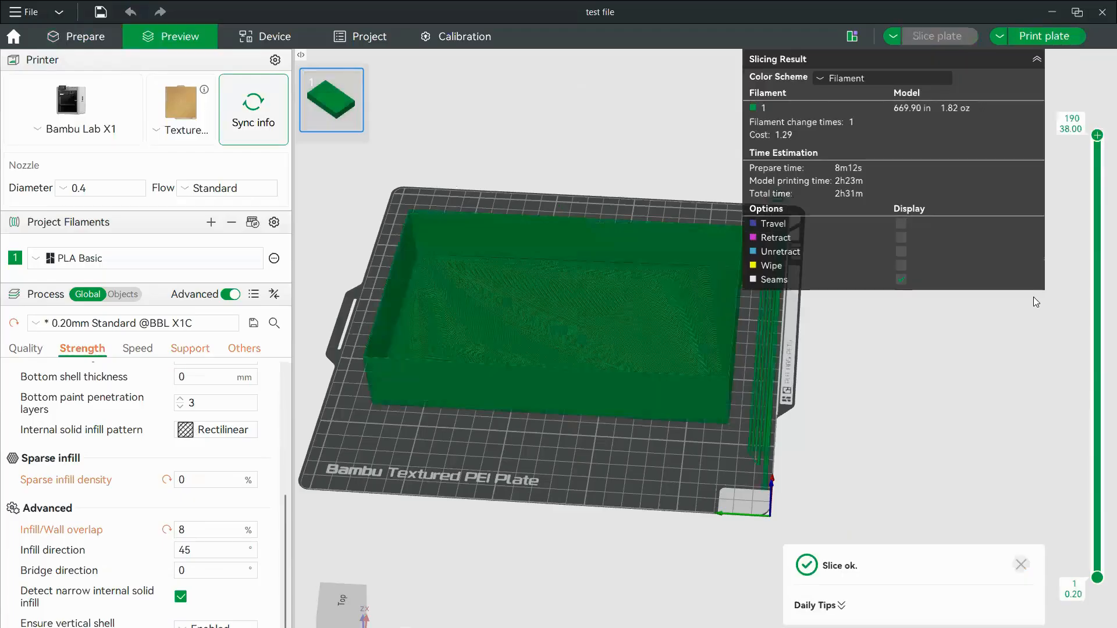
scroll(472, 179, up, 5)
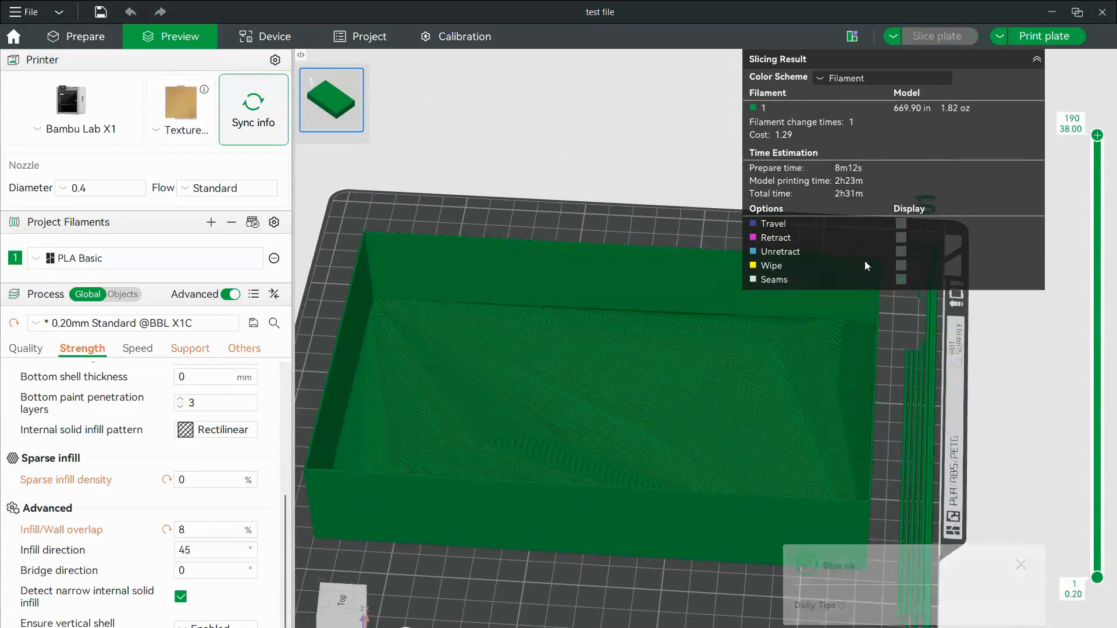
Go down through the sliced layers of the infill-free model to layer 1, and return to layer 190
drag(1098, 137, 1098, 441)
drag(1098, 503, 1098, 135)
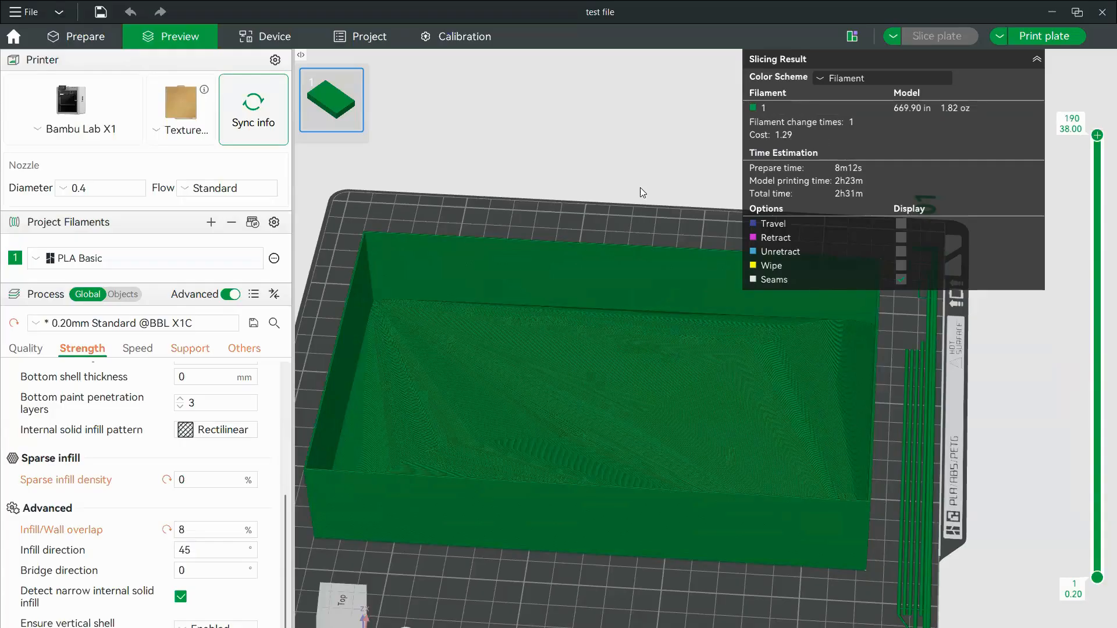
scroll(663, 299, down, 5)
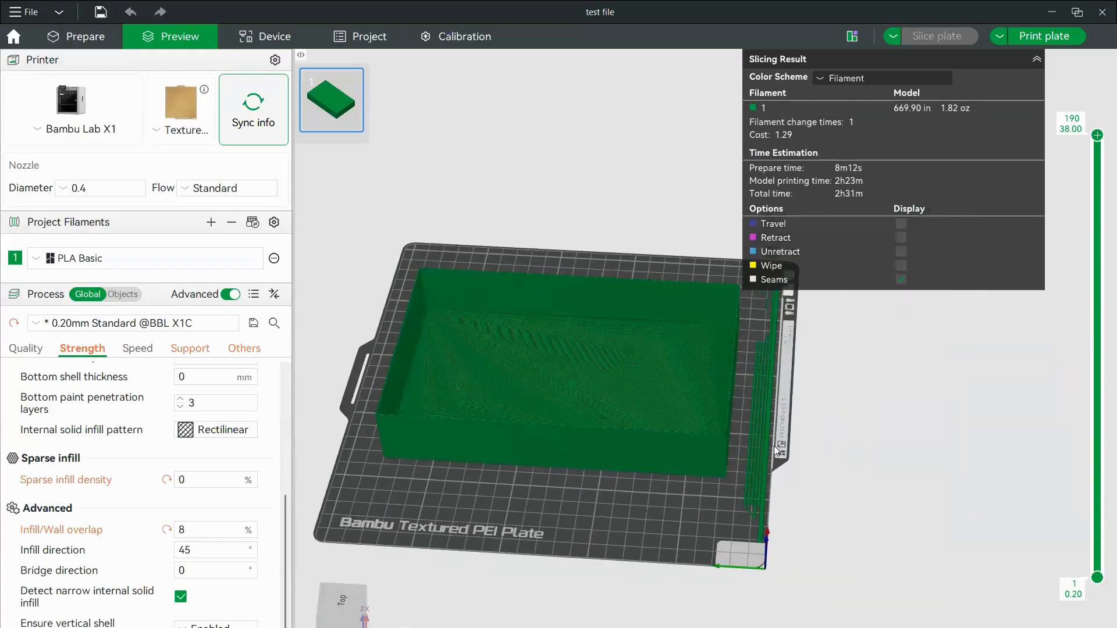
drag(758, 445, 536, 486)
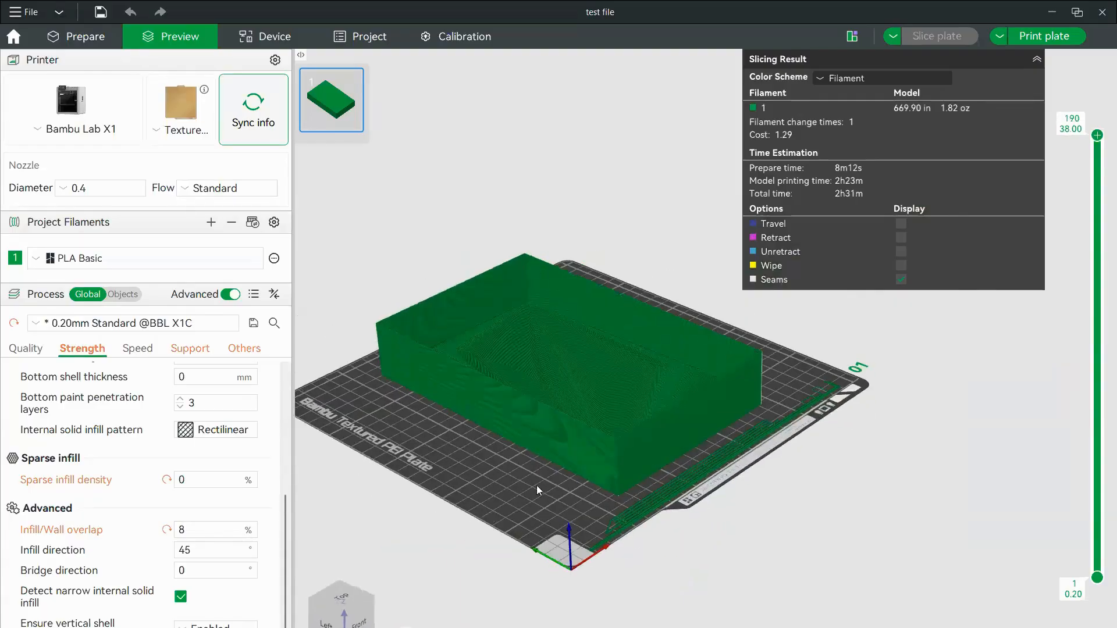
scroll(526, 333, up, 1)
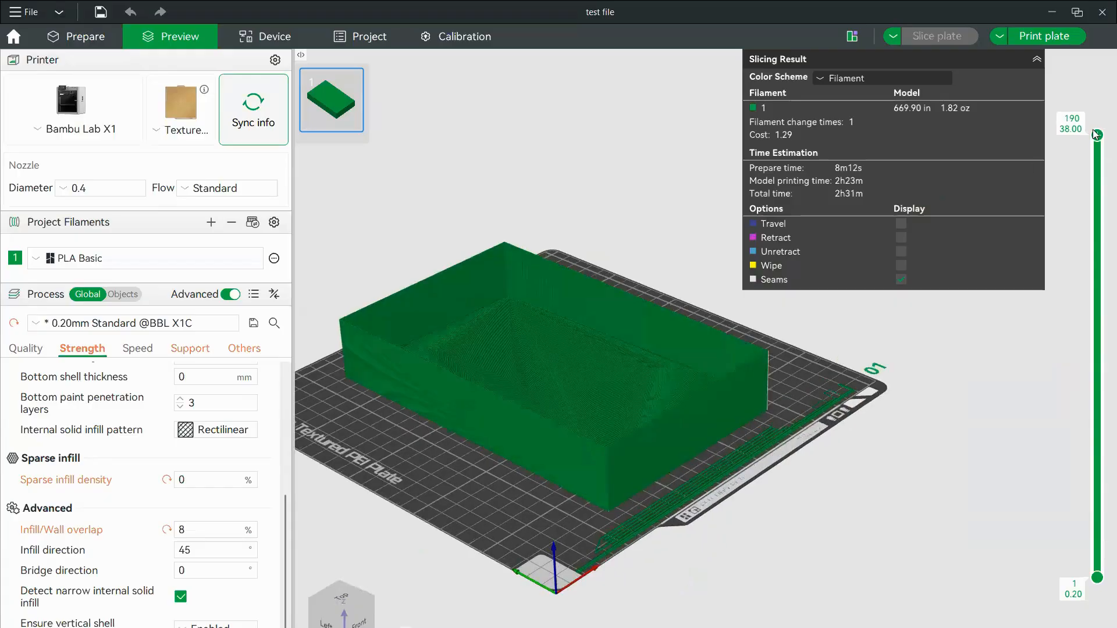
drag(1097, 136, 1097, 572)
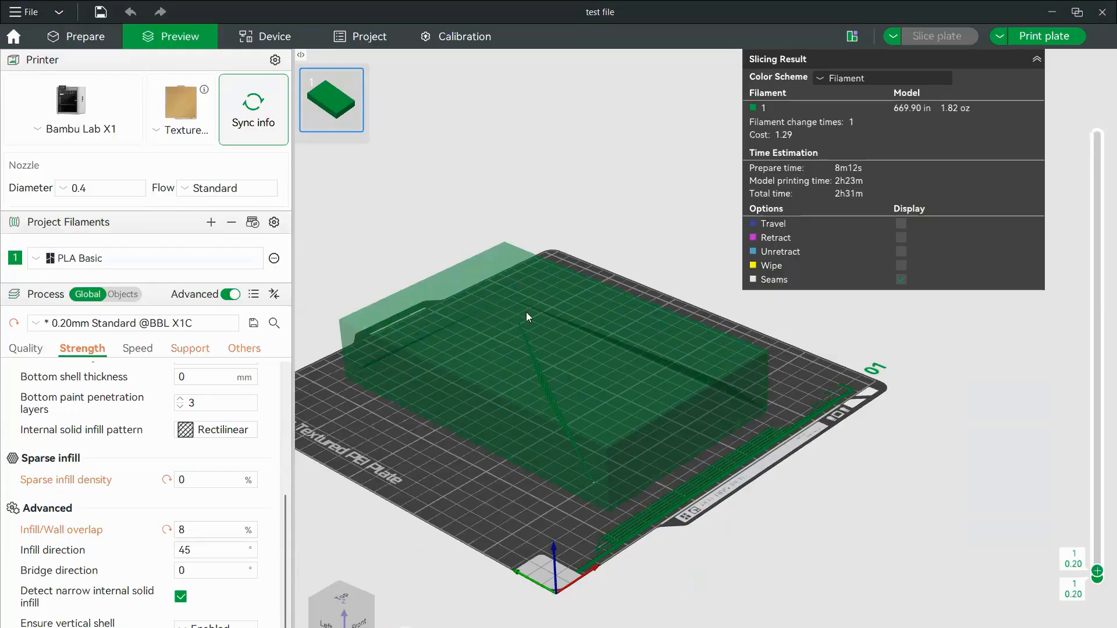
drag(1097, 576, 1097, 135)
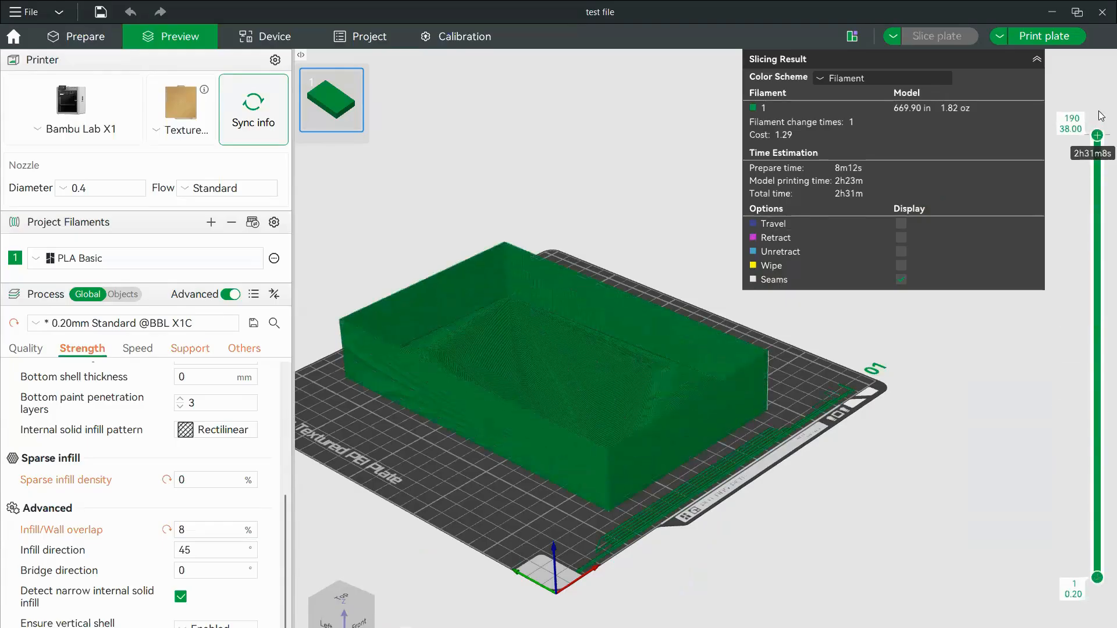
Return to preparing the model and enable supports of the tree(auto) type with the Tree Slim style
click(53, 37)
scroll(167, 412, up, 3)
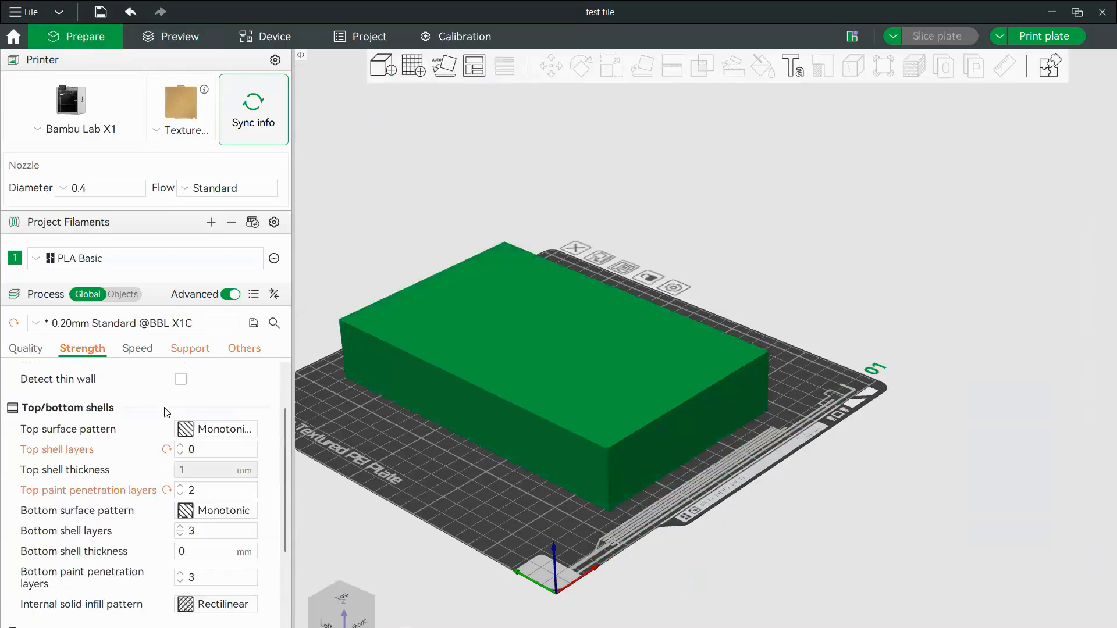
scroll(167, 412, up, 2)
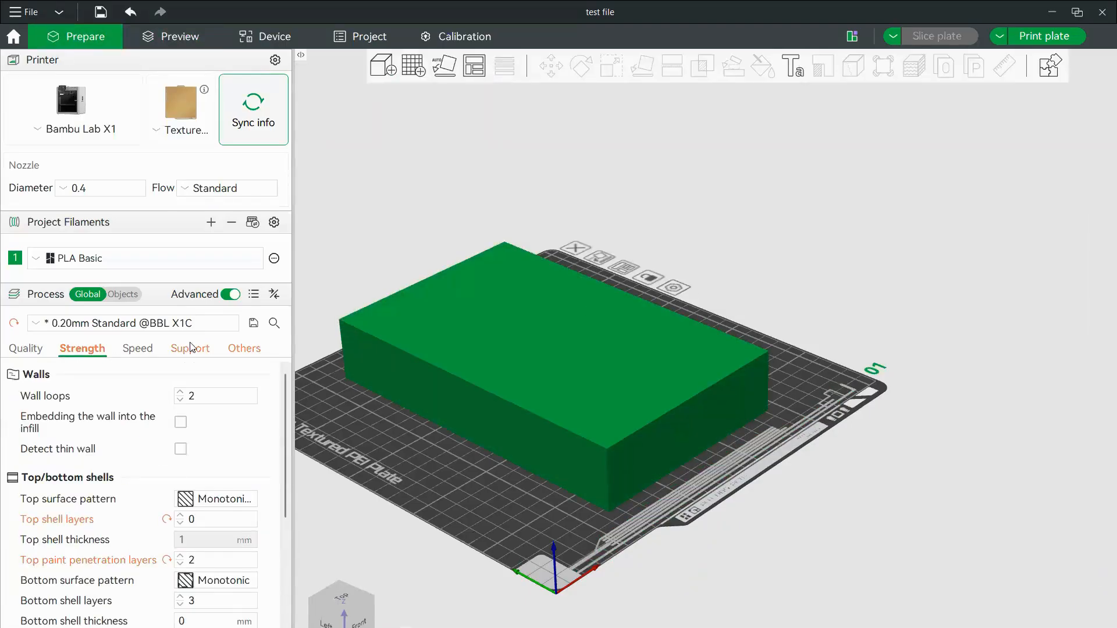
click(239, 352)
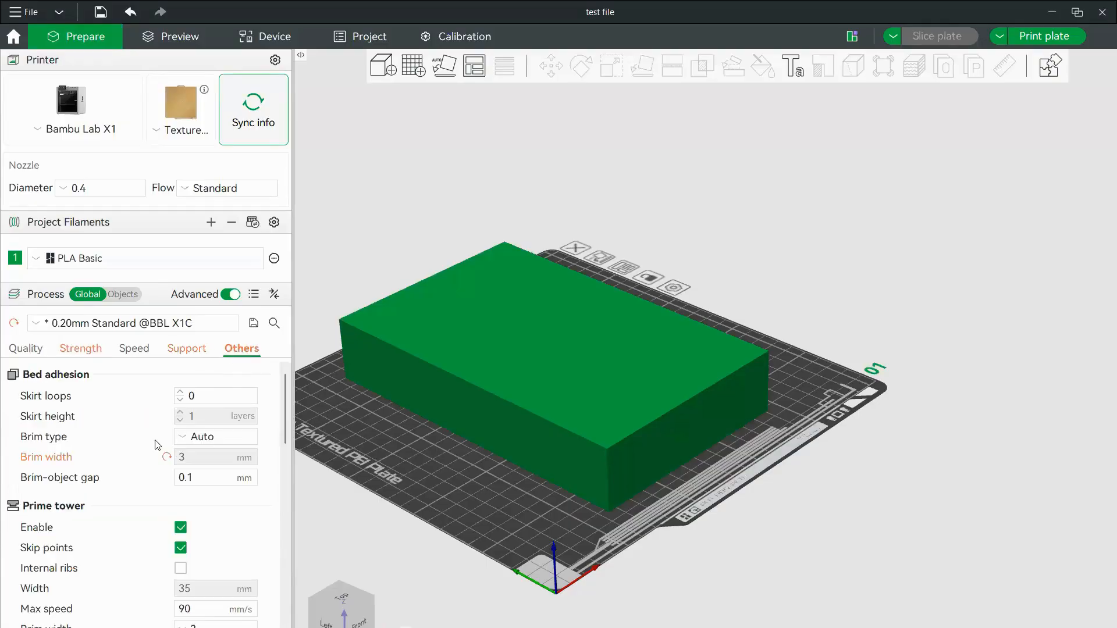
click(187, 348)
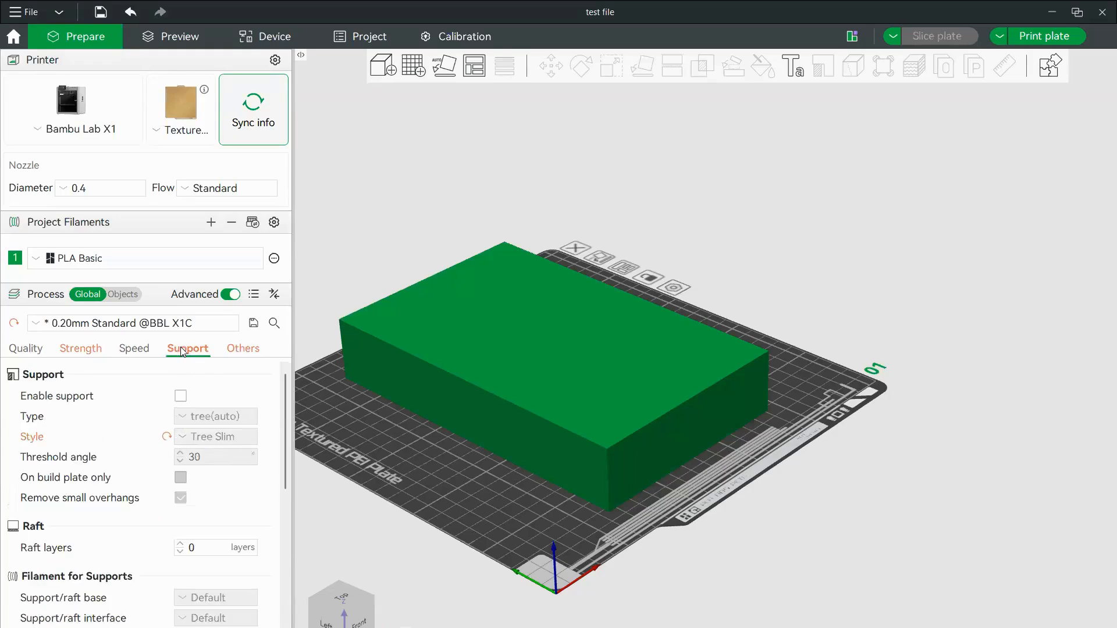
click(181, 397)
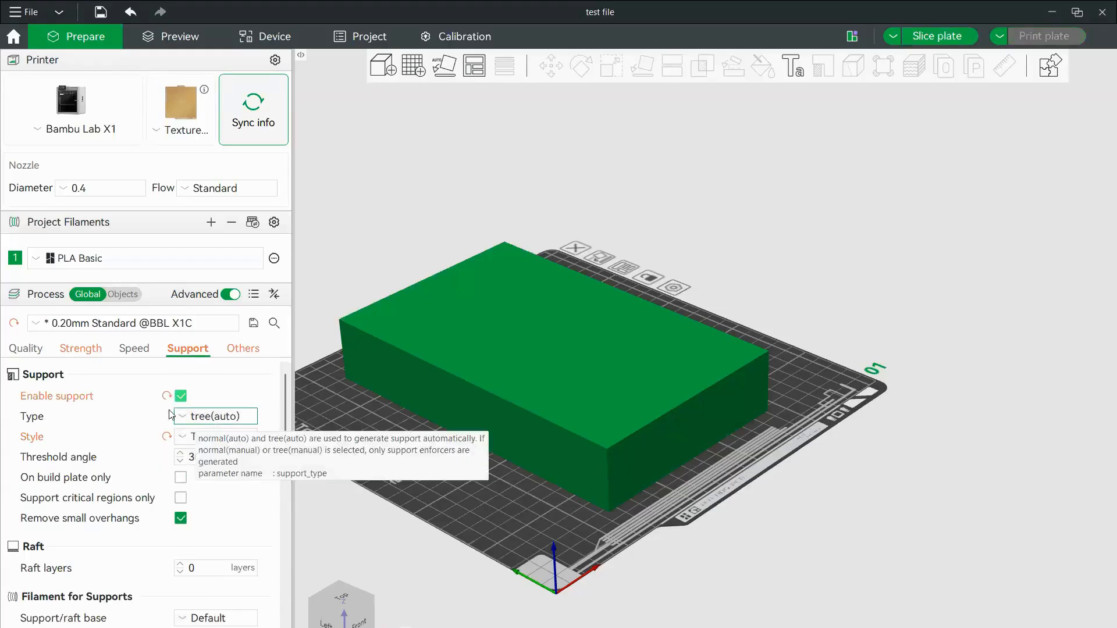
click(181, 417)
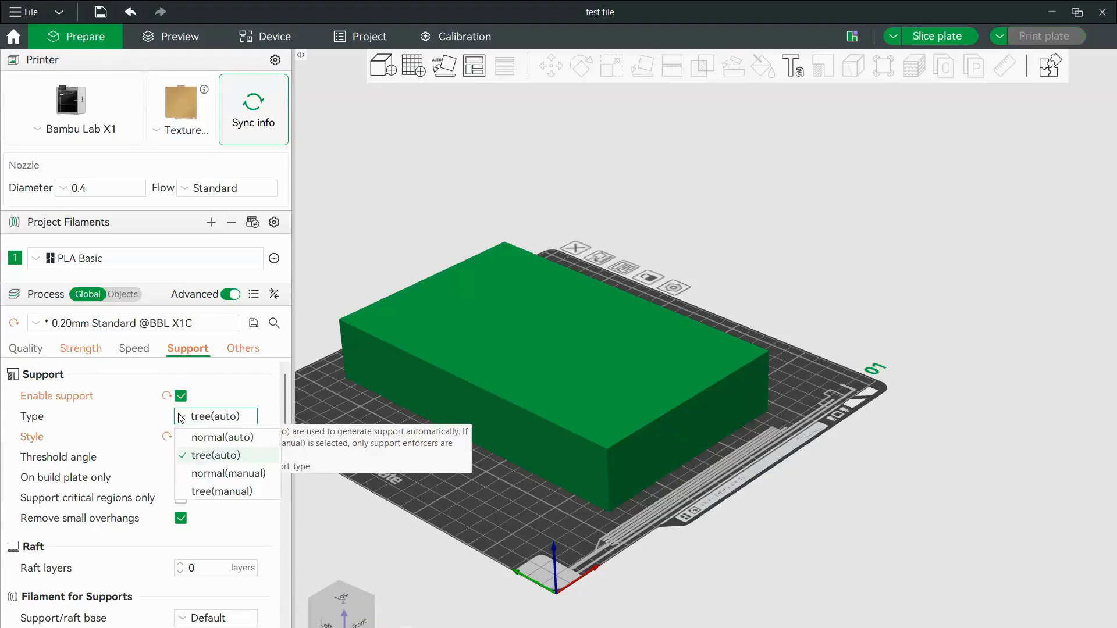
click(255, 464)
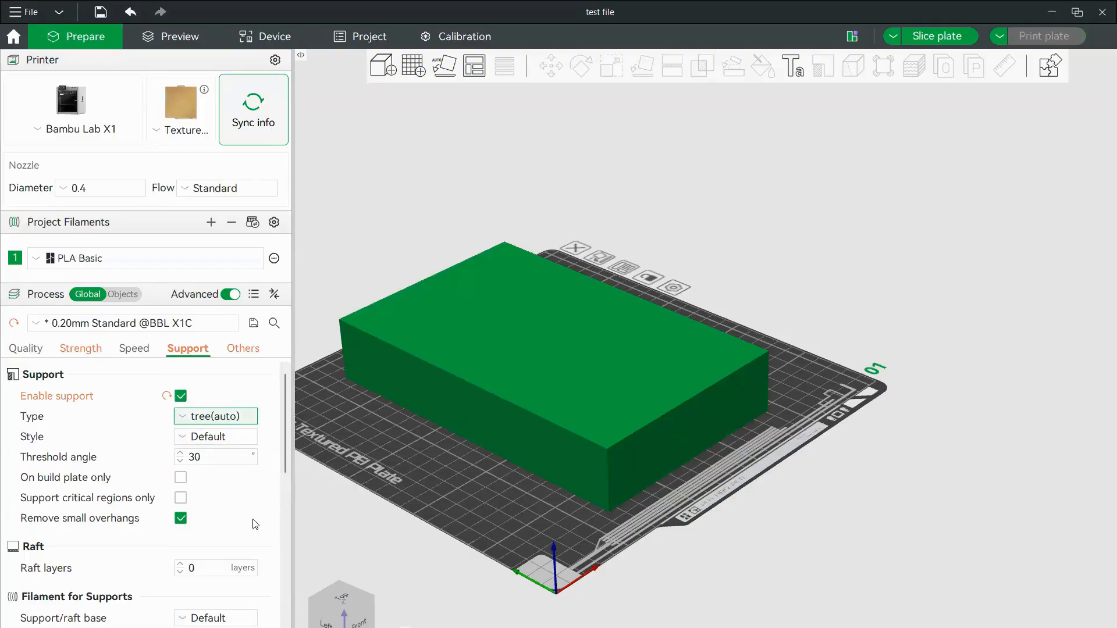
click(221, 437)
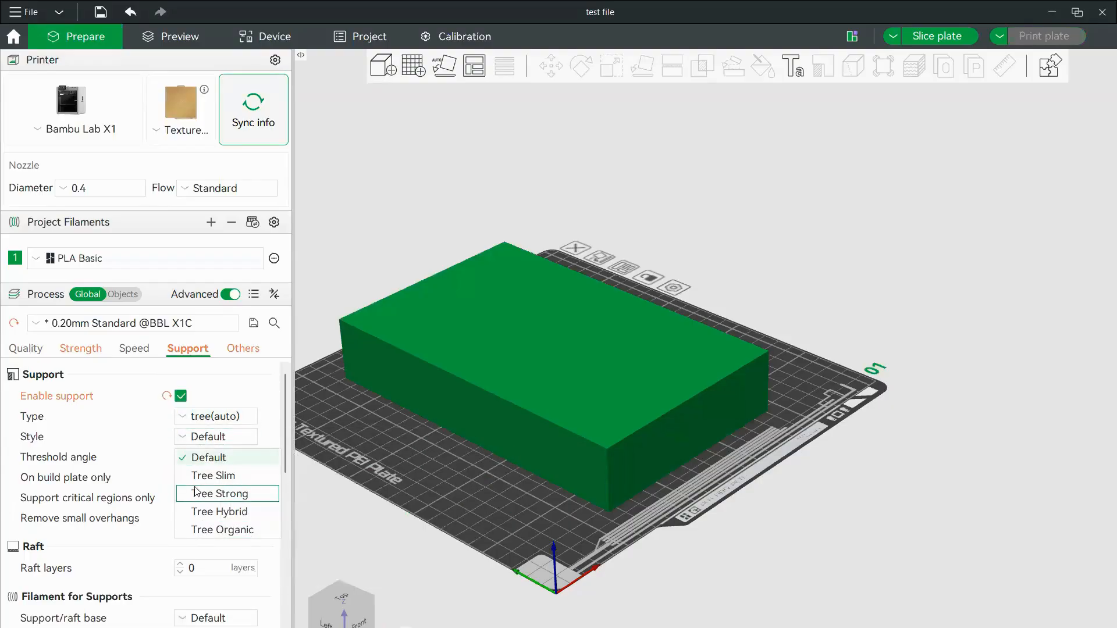
click(194, 481)
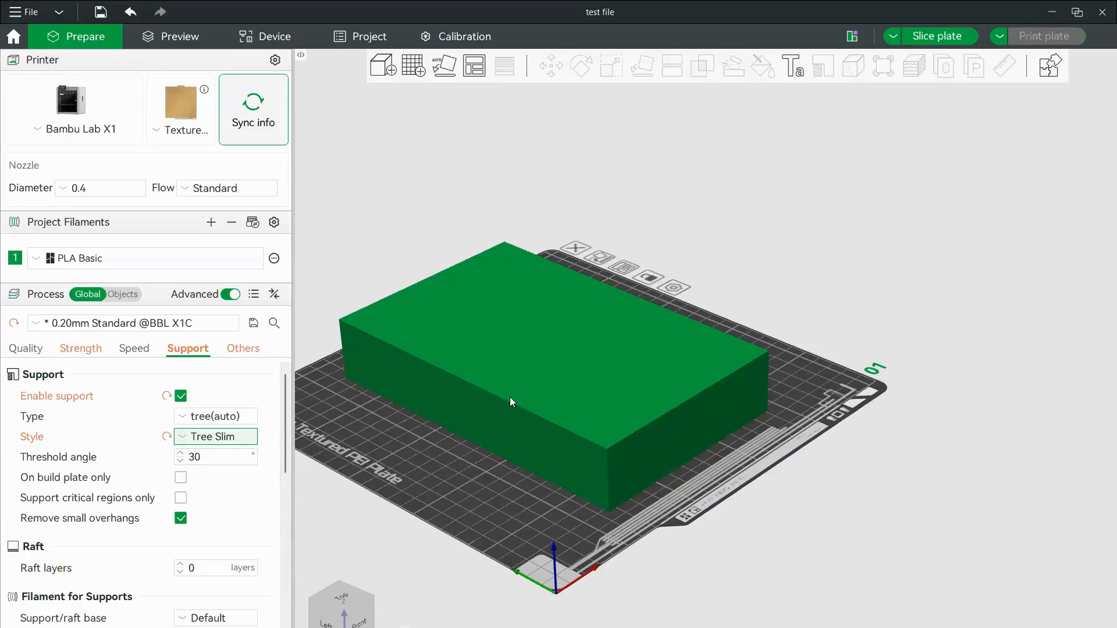
Slice the plate again with the tree supports enabled
middle_drag(485, 432, 535, 402)
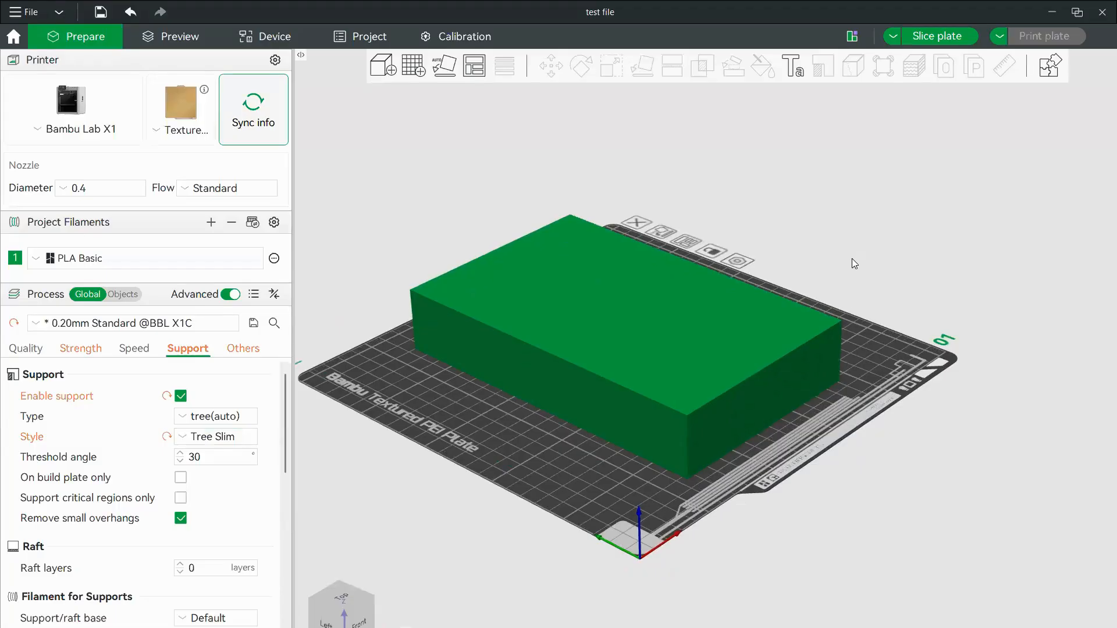
scroll(852, 258, up, 2)
scroll(851, 259, down, 2)
middle_drag(830, 260, 803, 267)
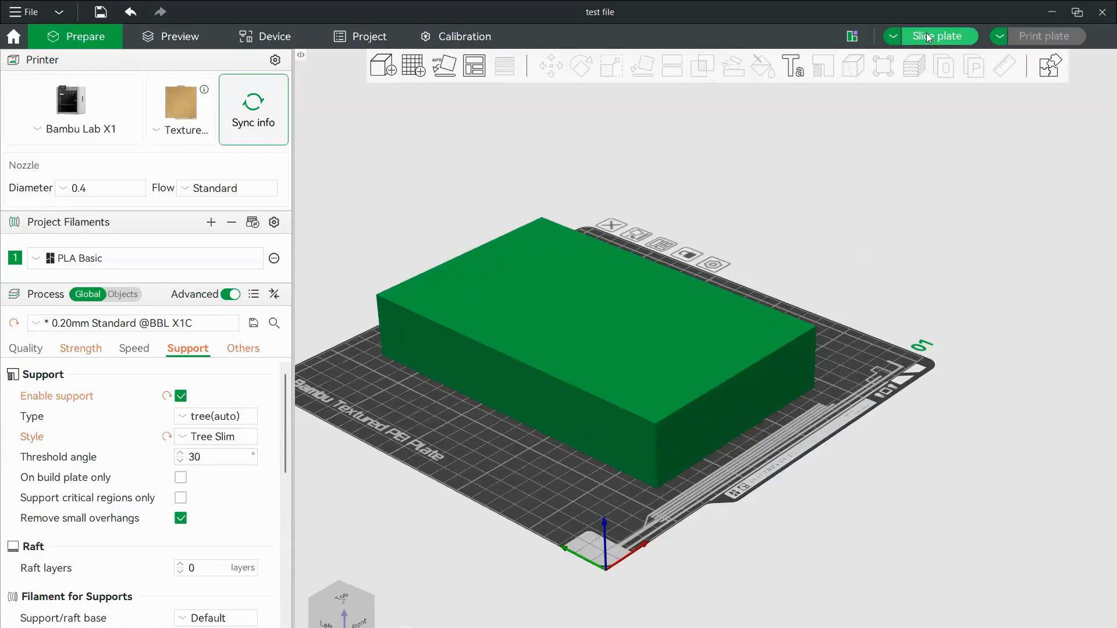
click(929, 36)
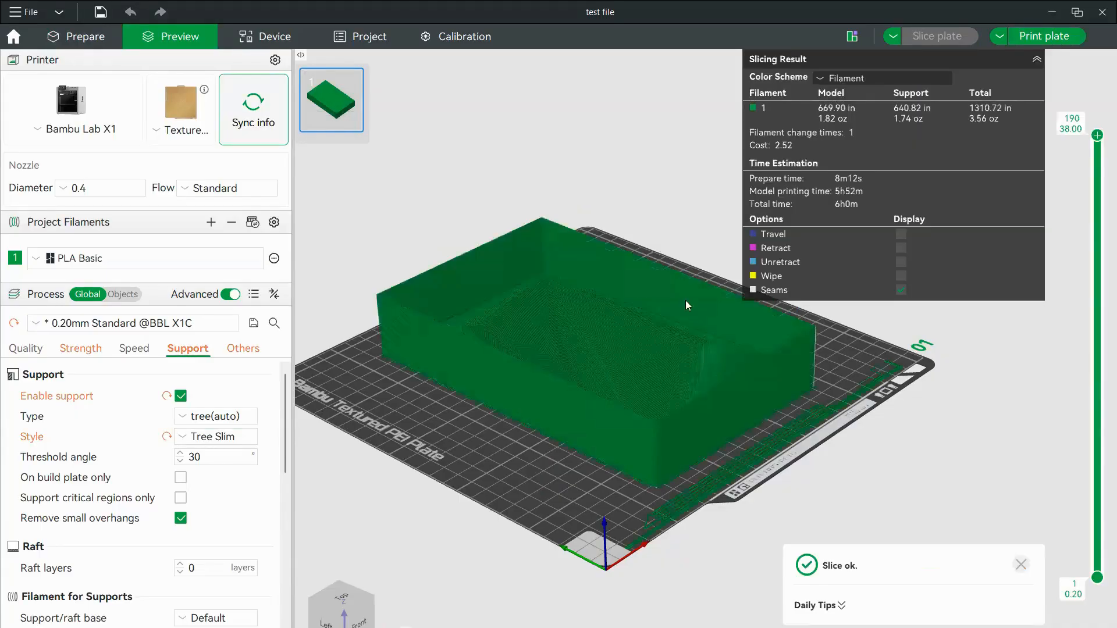
Lower the layer preview to layer 99 and examine the tree supports from beneath the model
drag(638, 369, 524, 407)
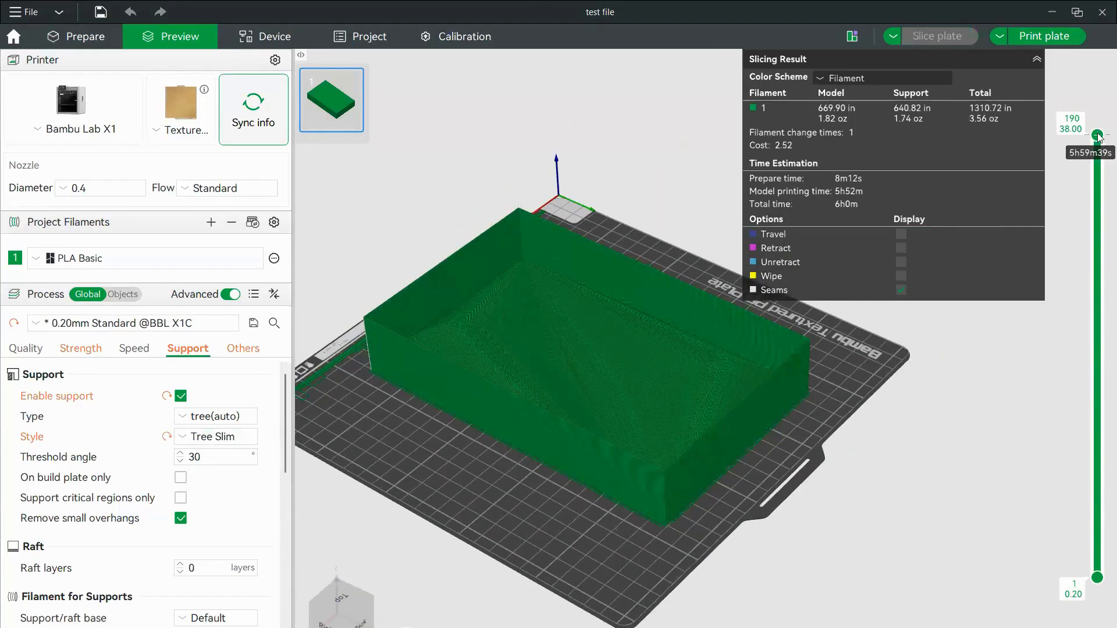
drag(1098, 201, 1091, 314)
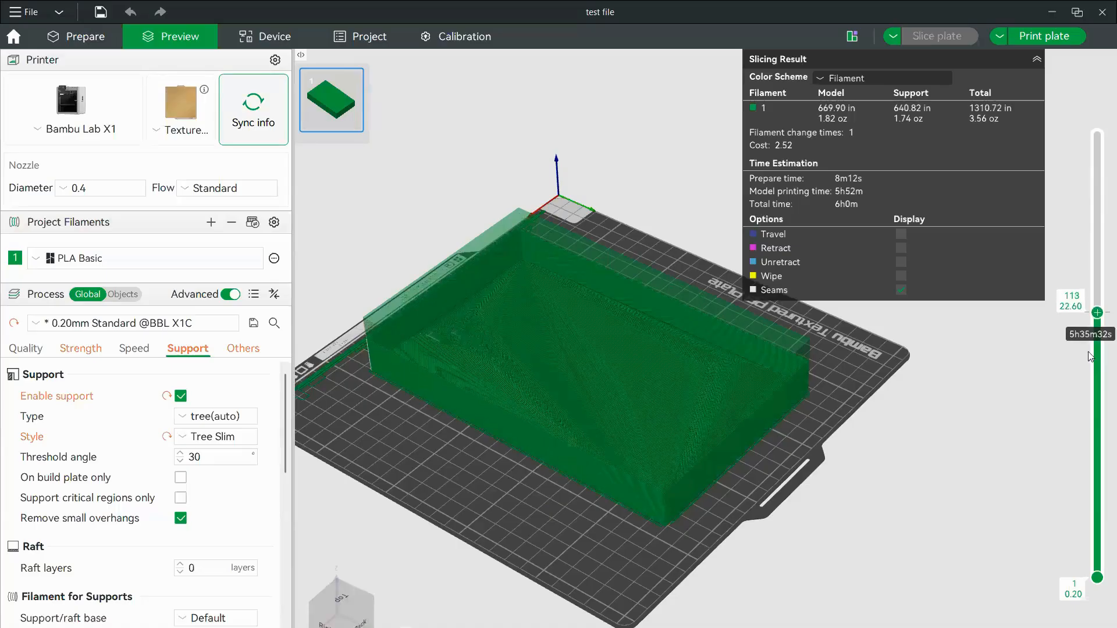
mouse_move(1090, 356)
mouse_down()
mouse_move(1086, 602)
mouse_move(1097, 530)
mouse_move(1099, 224)
mouse_move(1097, 345)
mouse_up()
drag(622, 482, 565, 174)
scroll(566, 174, up, 5)
scroll(488, 206, down, 5)
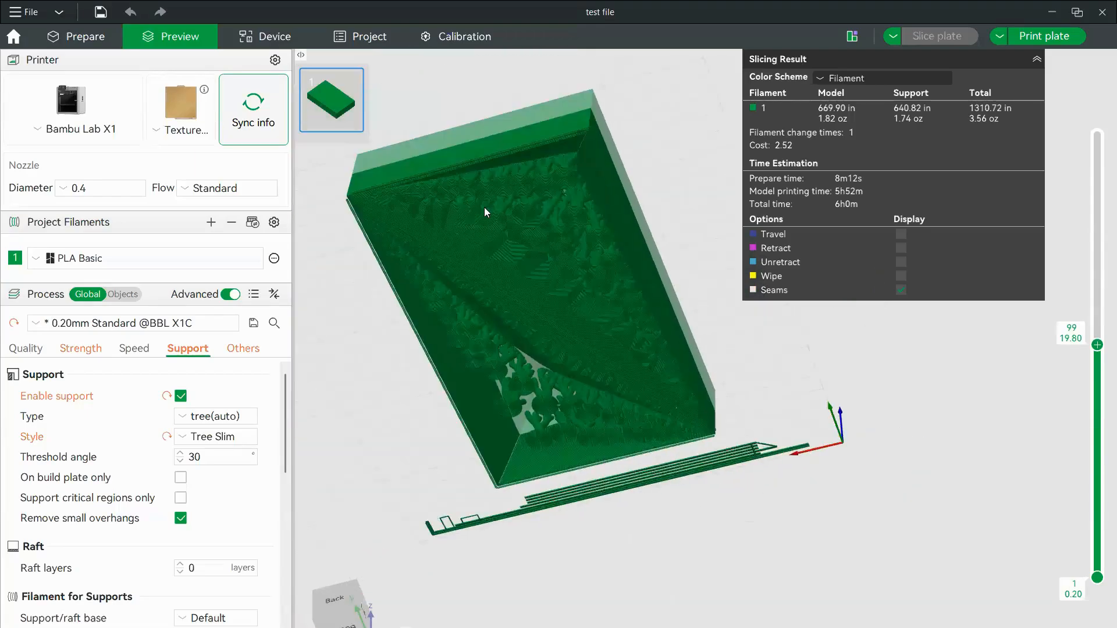
drag(485, 207, 581, 308)
Go down to layer 1 to examine where the supports stand on the plate, and return to layer 190
drag(1097, 347, 1097, 444)
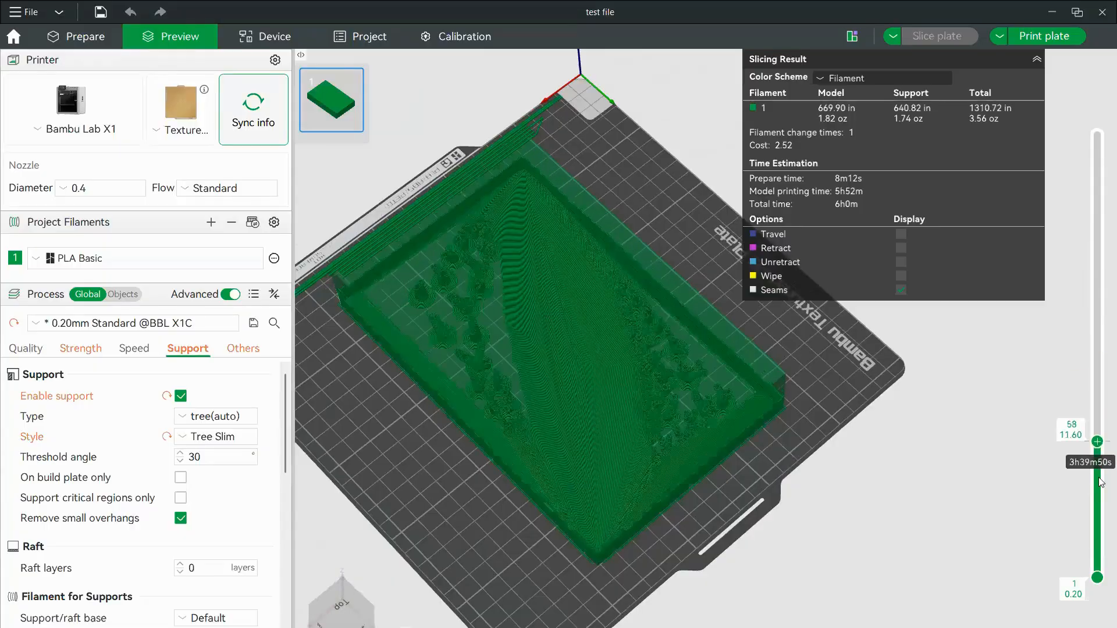
drag(1100, 483, 1100, 614)
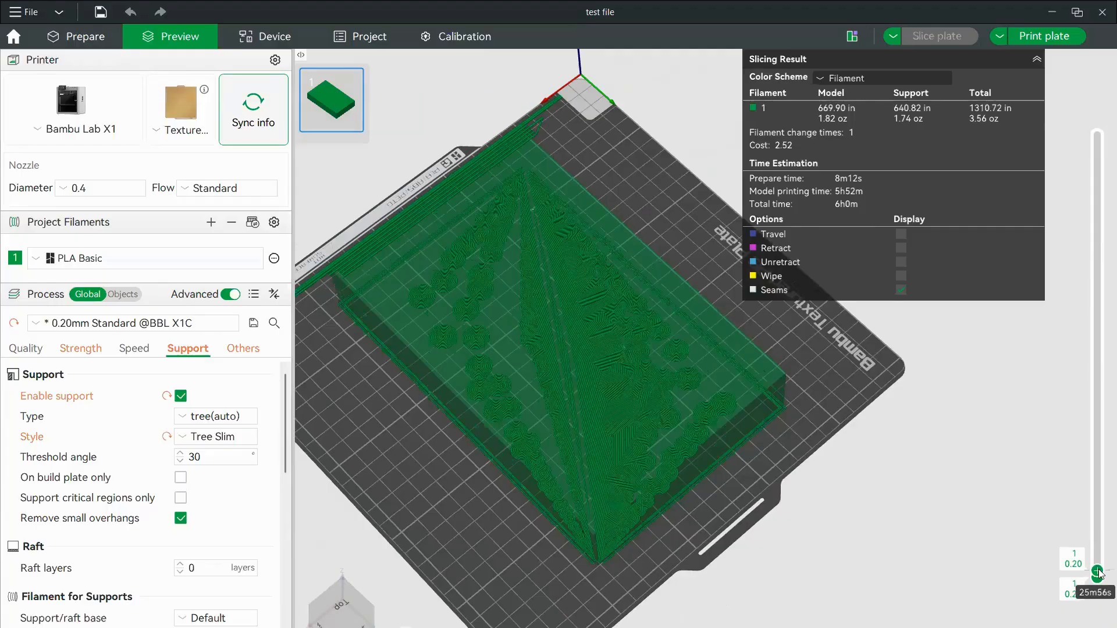
mouse_move(1098, 571)
mouse_down()
mouse_move(1098, 523)
mouse_move(1100, 574)
mouse_up()
scroll(560, 141, down, 4)
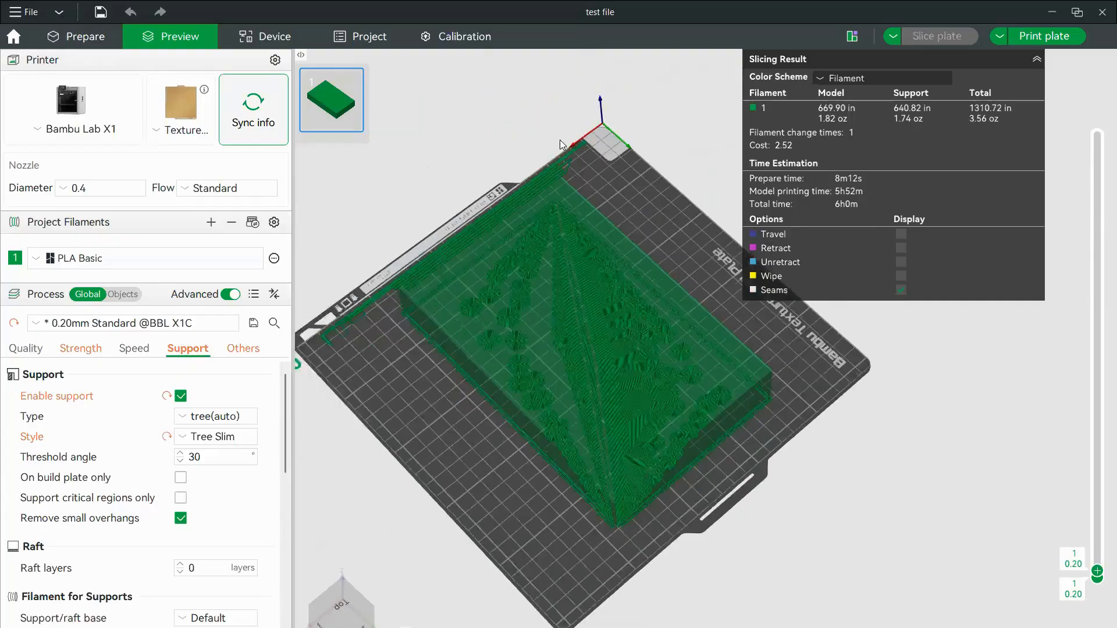
scroll(598, 379, up, 3)
right_drag(561, 288, 515, 188)
scroll(521, 277, up, 1)
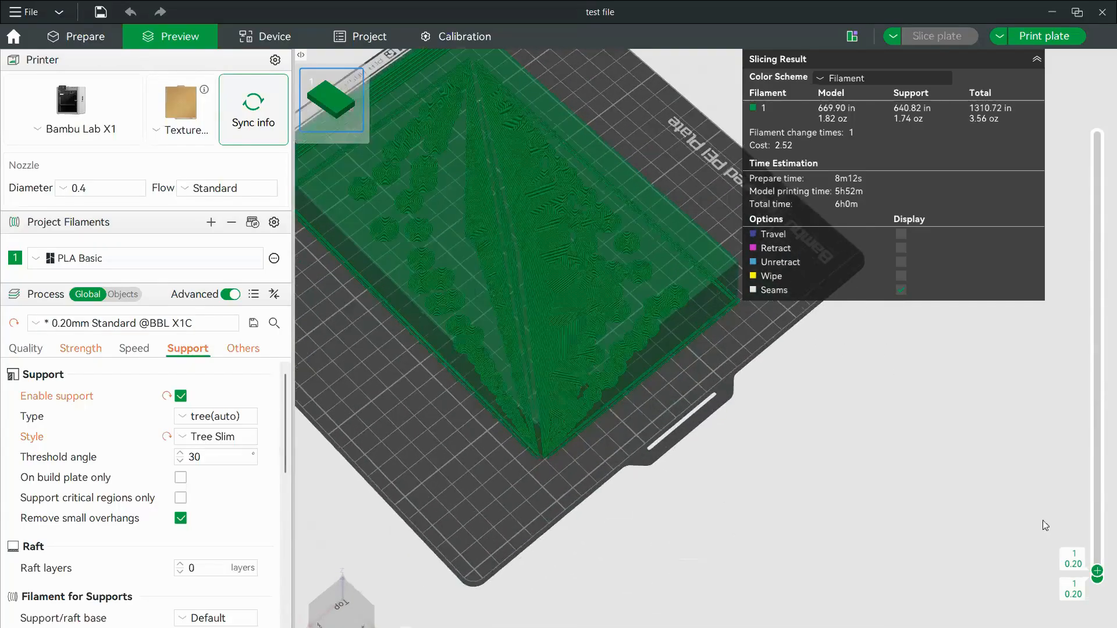
drag(1098, 568, 1100, 82)
scroll(706, 365, down, 2)
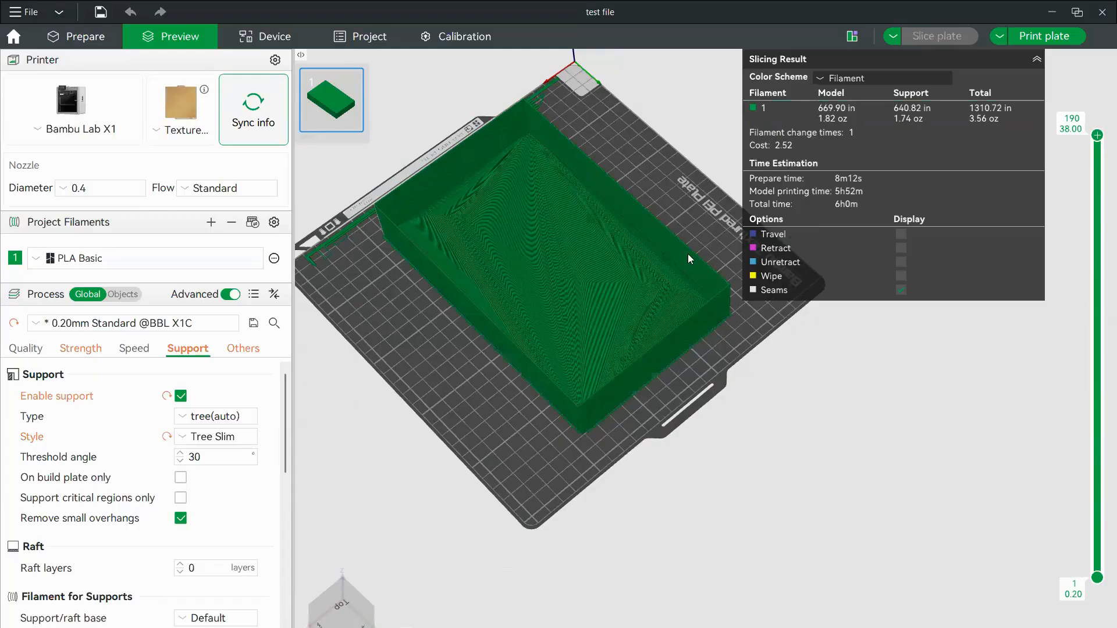
drag(673, 400, 605, 262)
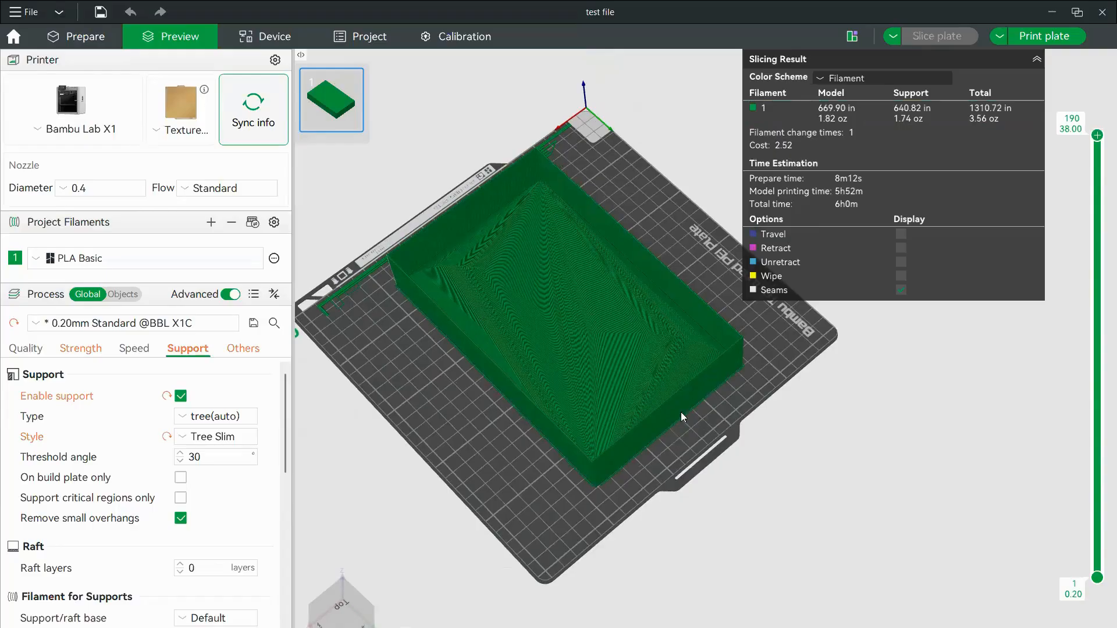
Return to preparing the model, select it and undo its slight shift on the plate
click(81, 36)
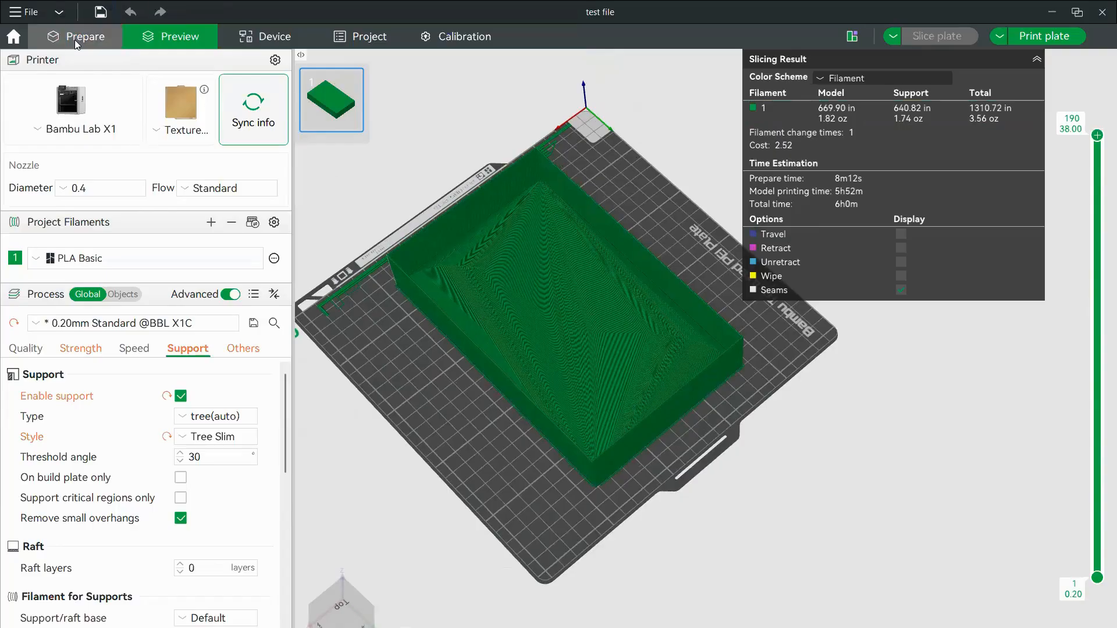
click(645, 267)
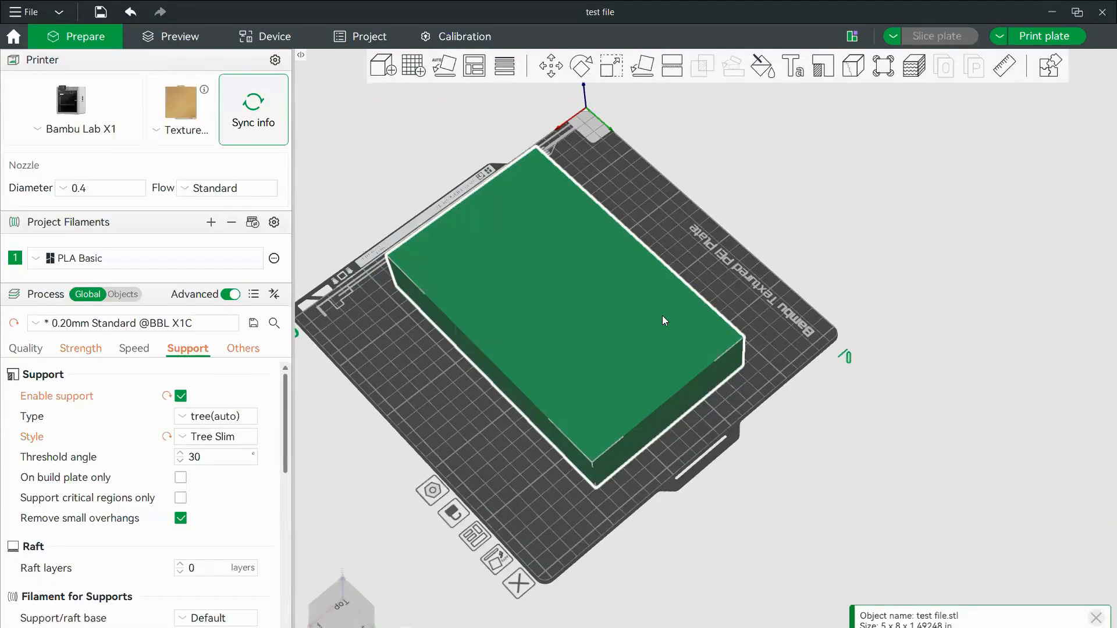
drag(676, 332, 675, 360)
key(ctrl+z)
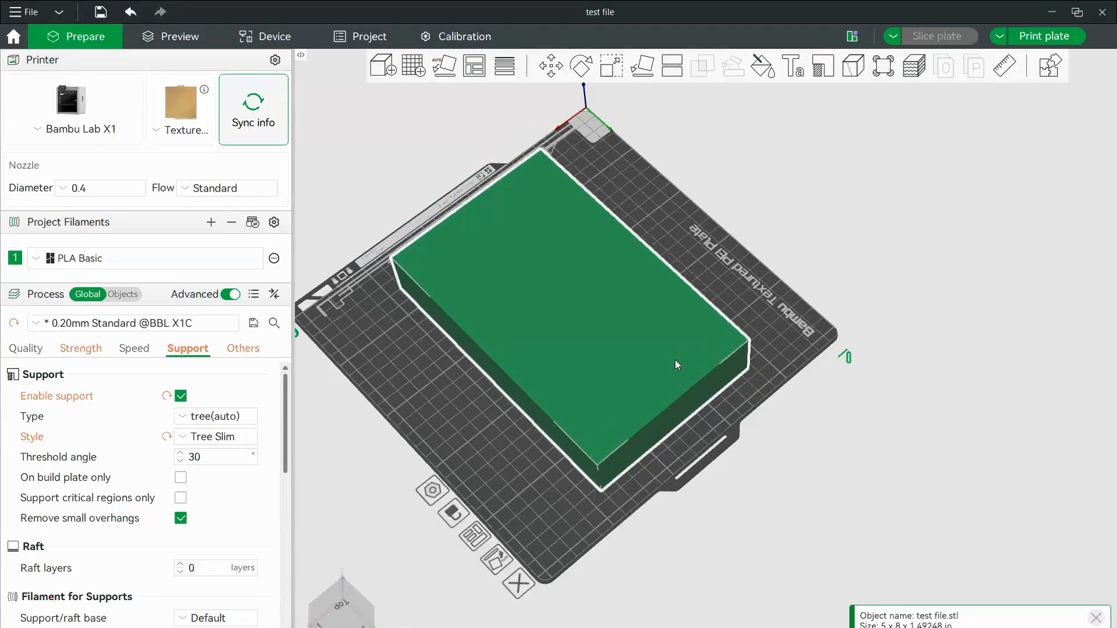
drag(687, 427, 487, 253)
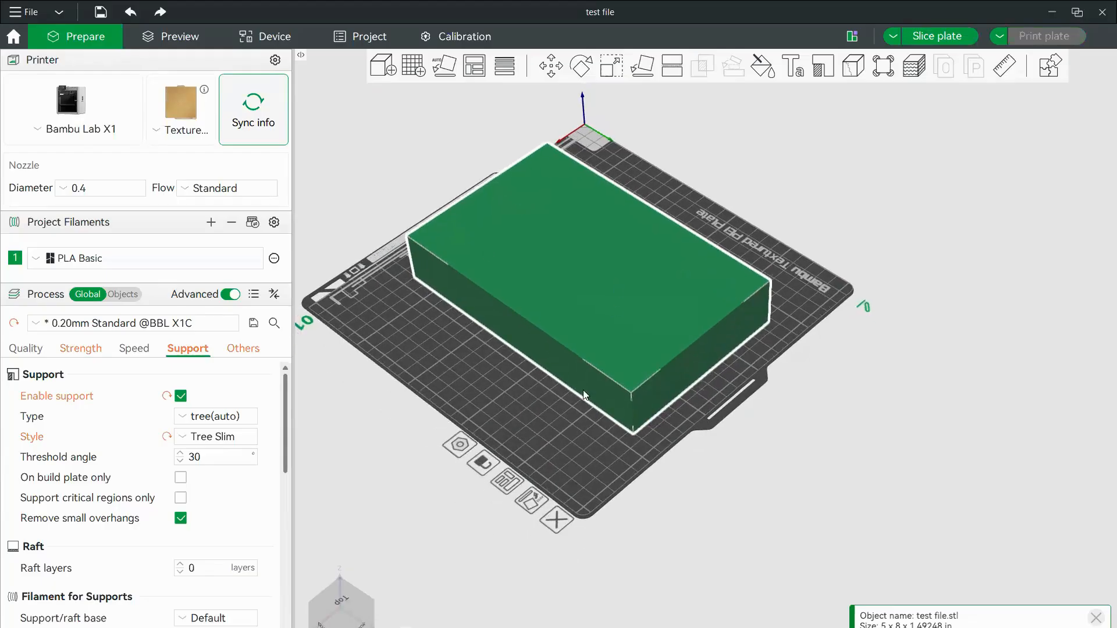
drag(619, 426, 574, 276)
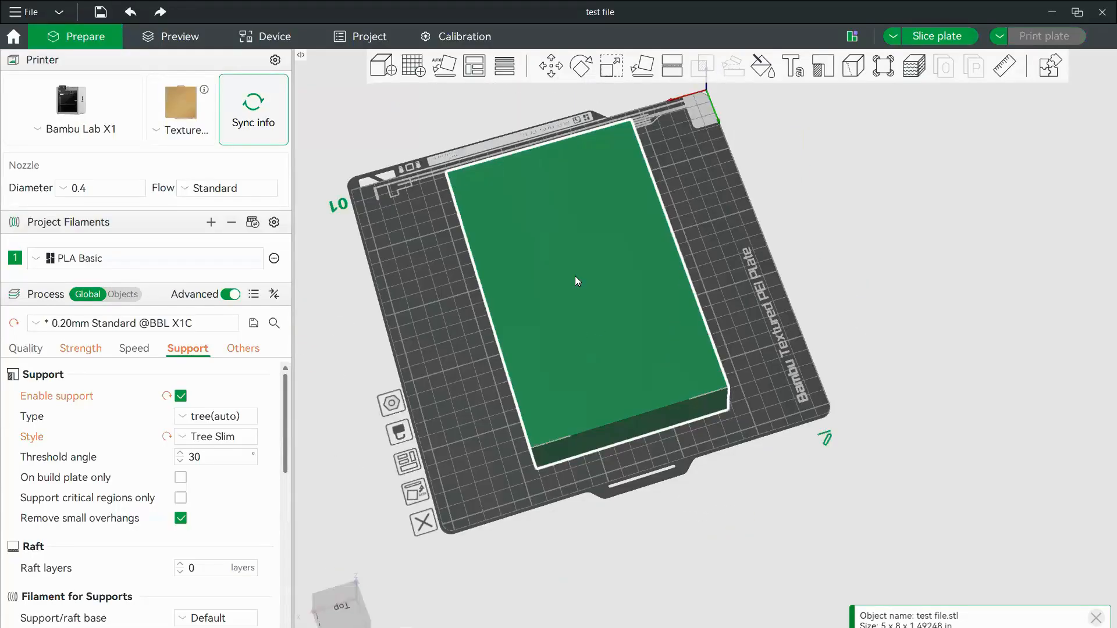
Reset the model's absolute rotation and stand it upright on its short end by rotating it about X
key(r)
click(804, 132)
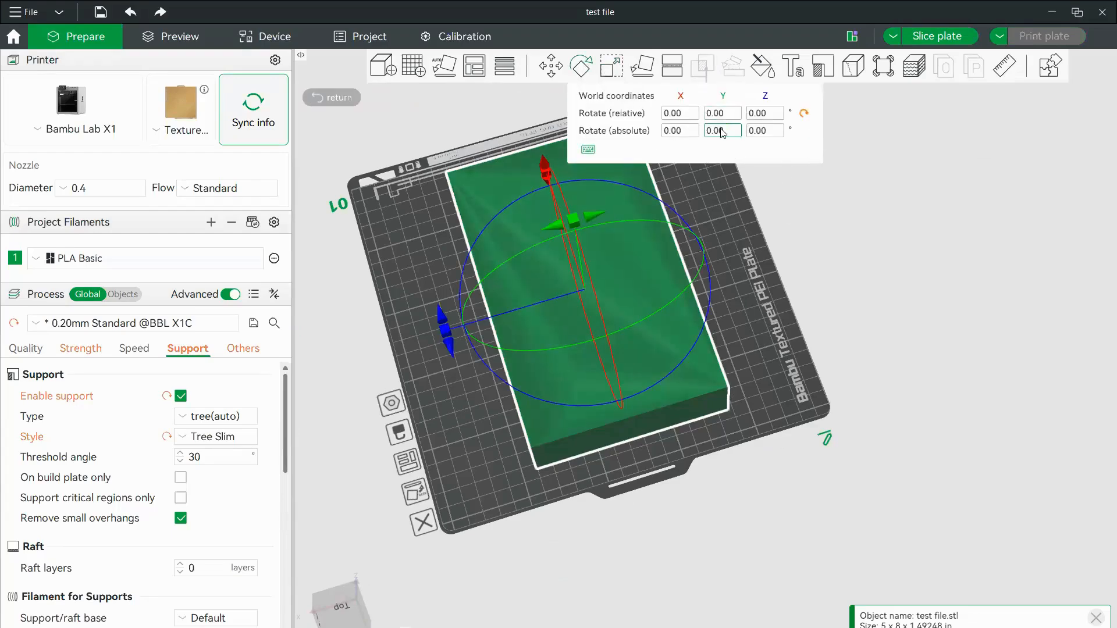
click(675, 131)
text(90)
key(Return)
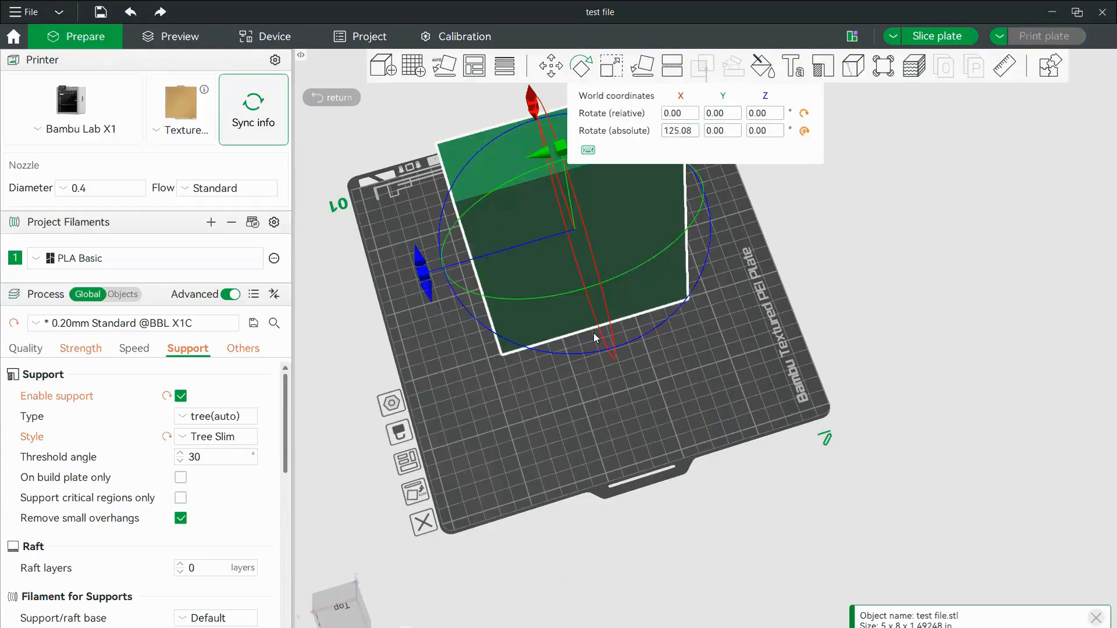
drag(619, 393, 543, 440)
scroll(705, 302, down, 5)
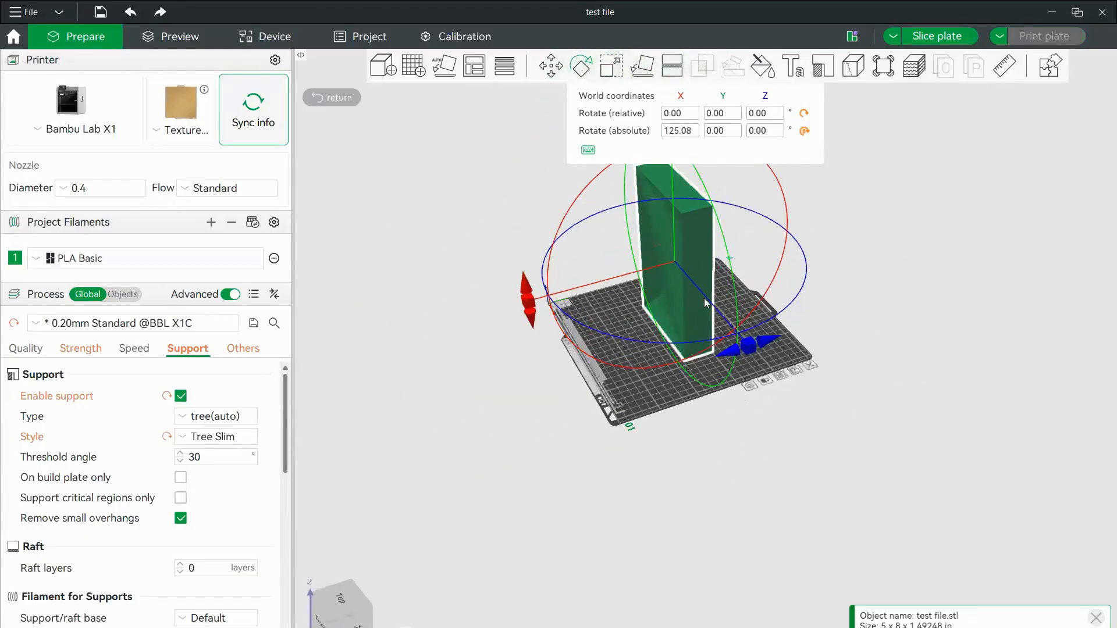
Close the rotation of the upright model, reselect it and turn off support generation
scroll(759, 199, up, 7)
right_drag(654, 329, 596, 410)
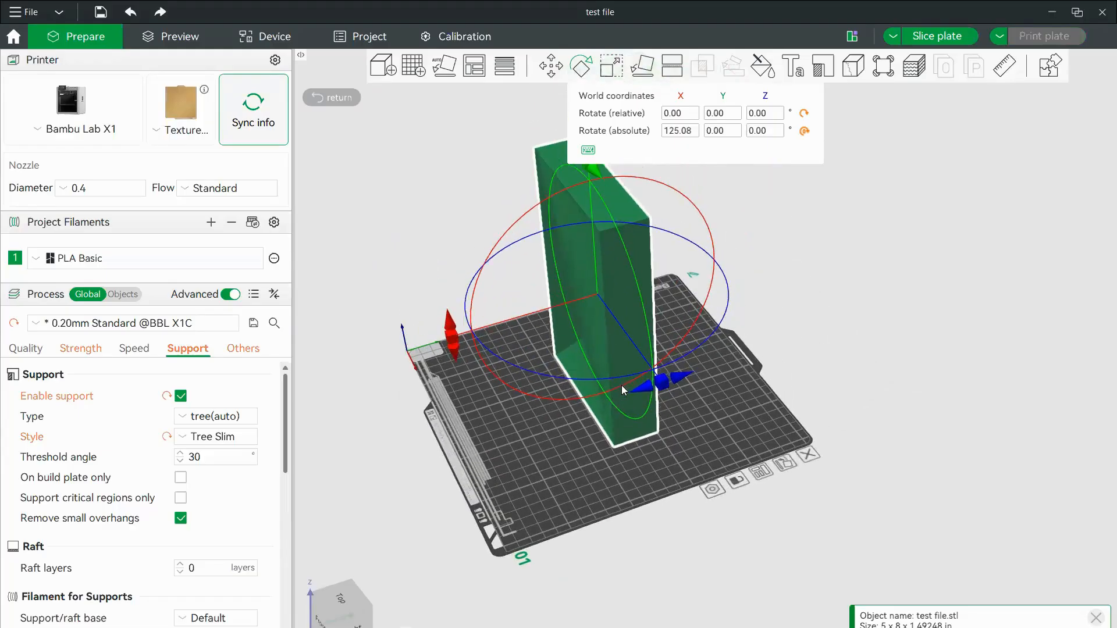
click(501, 98)
click(607, 181)
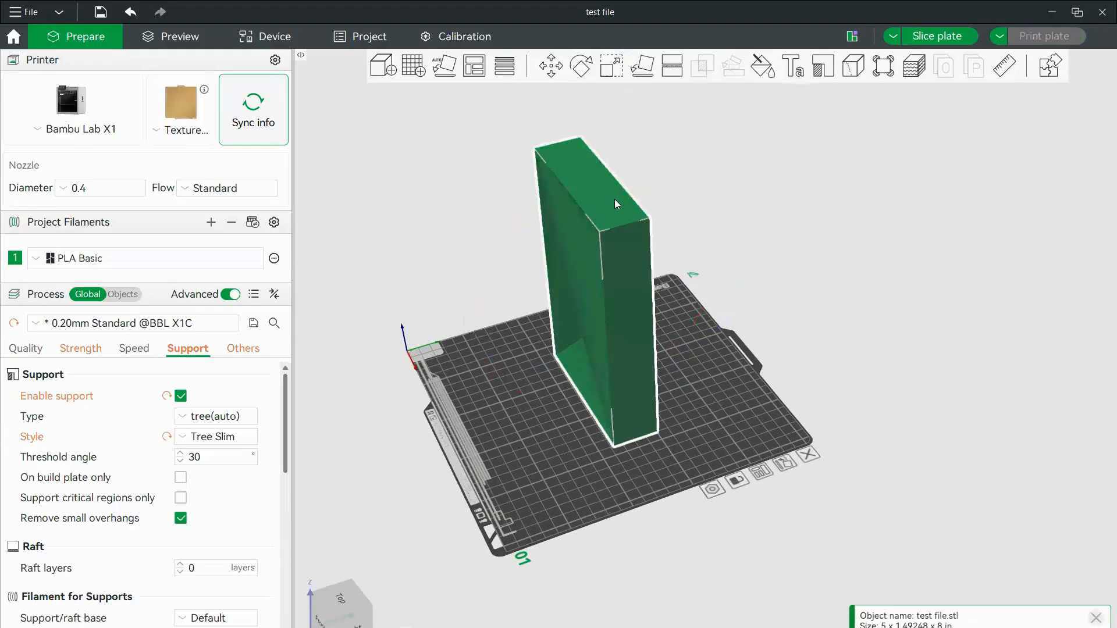
scroll(661, 309, up, 2)
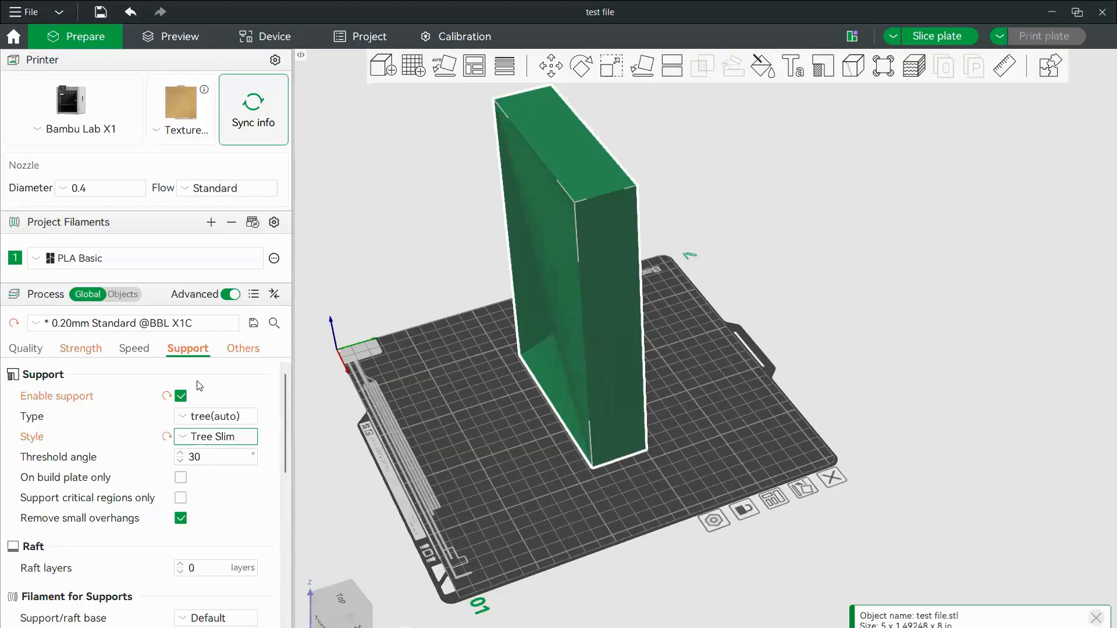
click(181, 396)
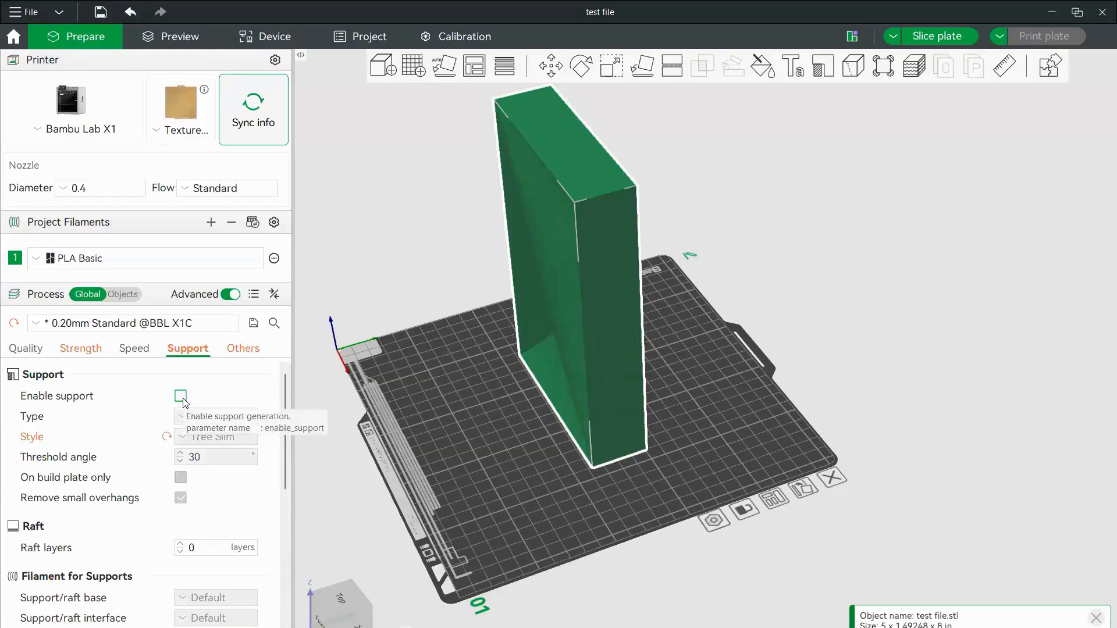
right_drag(594, 495, 617, 474)
drag(615, 470, 637, 468)
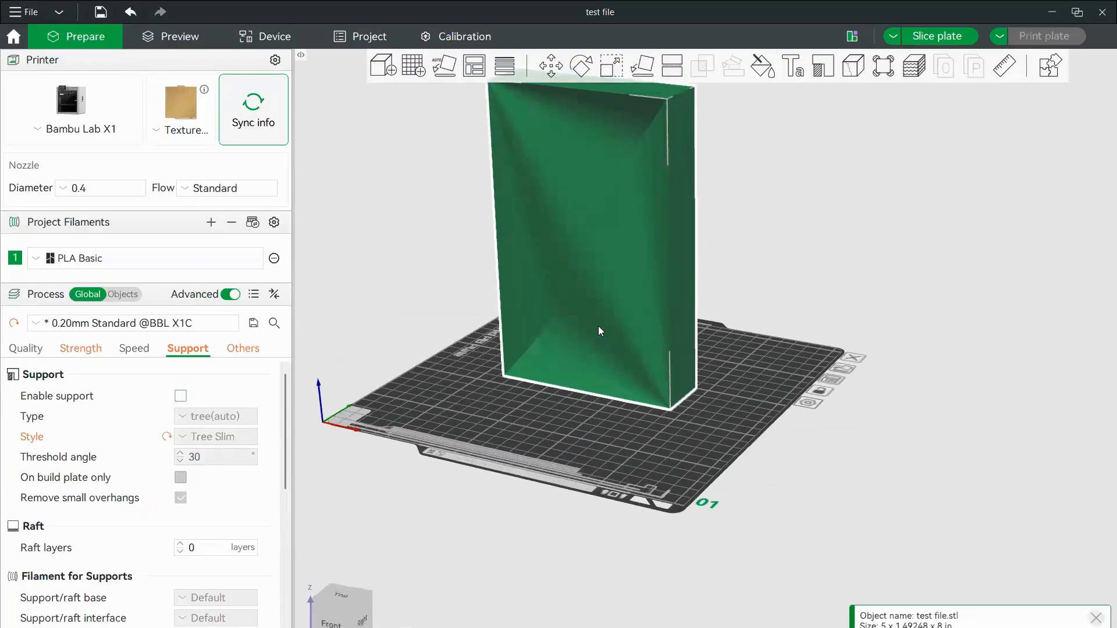
scroll(547, 377, down, 3)
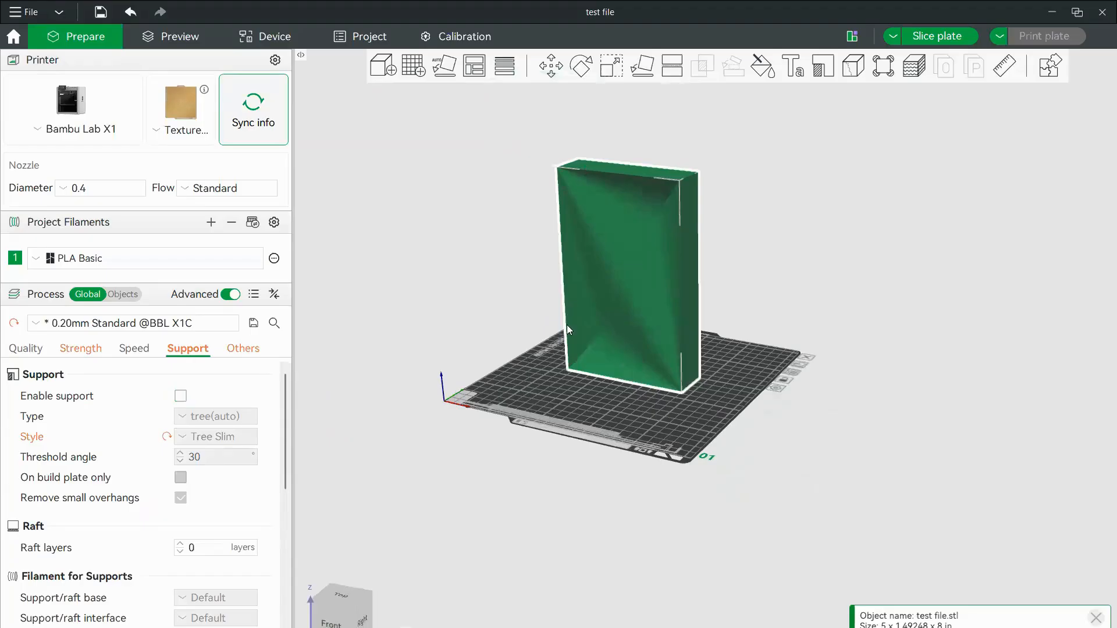
drag(567, 325, 716, 320)
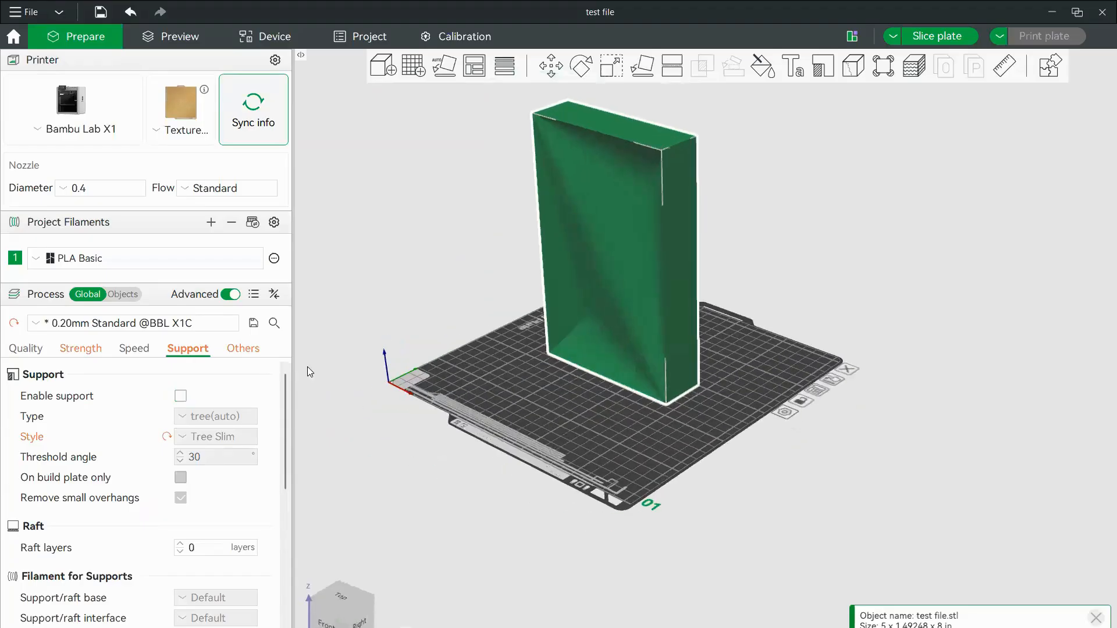
Review the wall, shell and sparse infill settings, and slice the plate without supports
click(75, 349)
scroll(189, 527, down, 5)
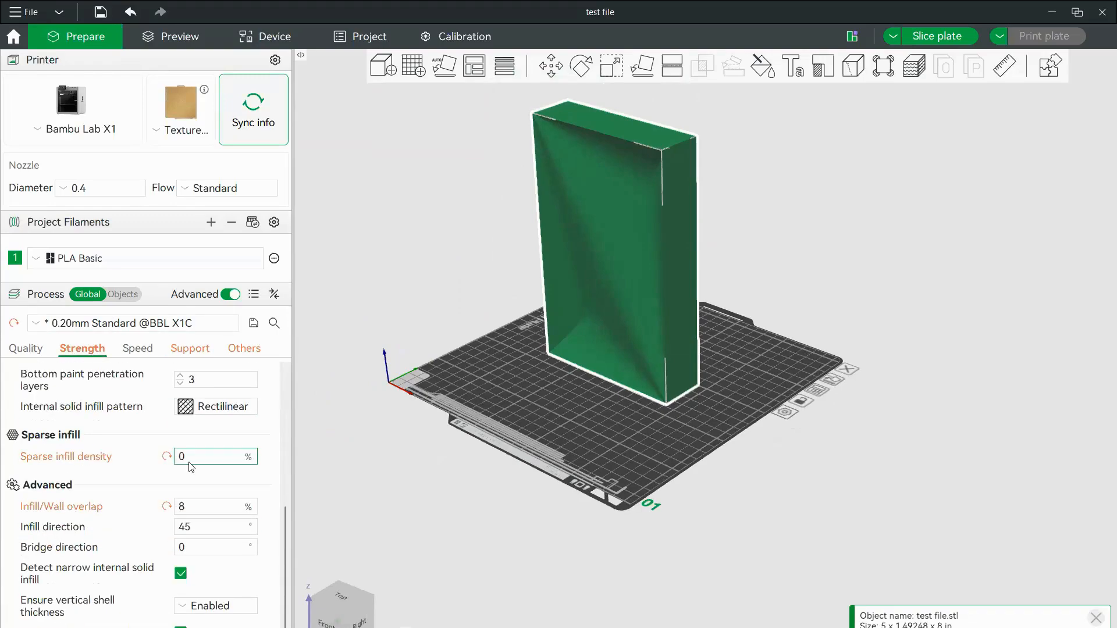
scroll(182, 460, up, 8)
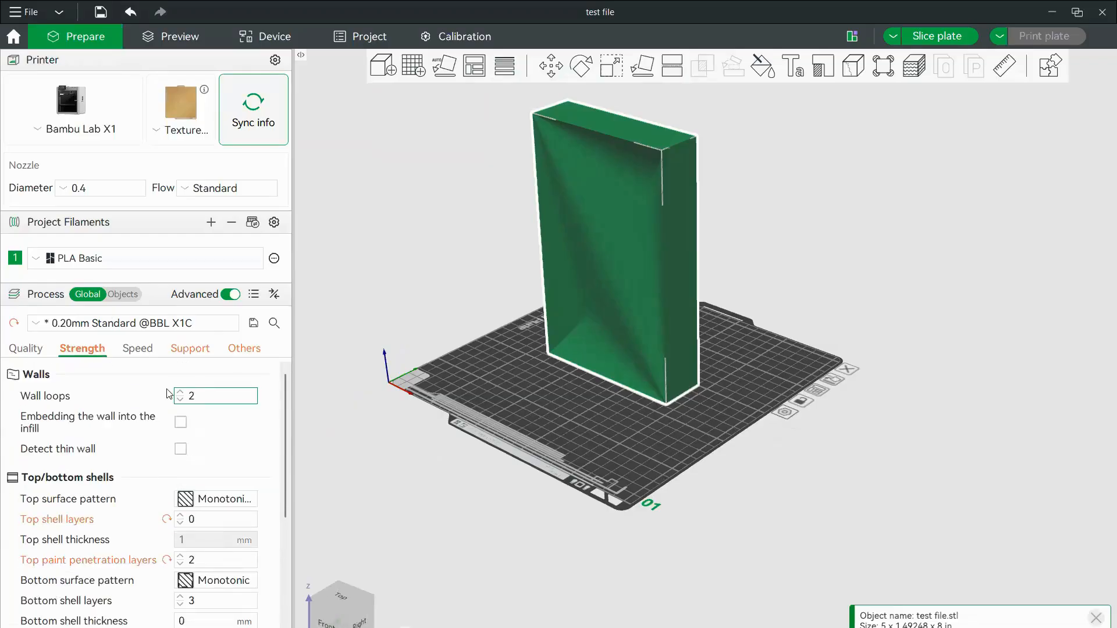
scroll(233, 447, down, 2)
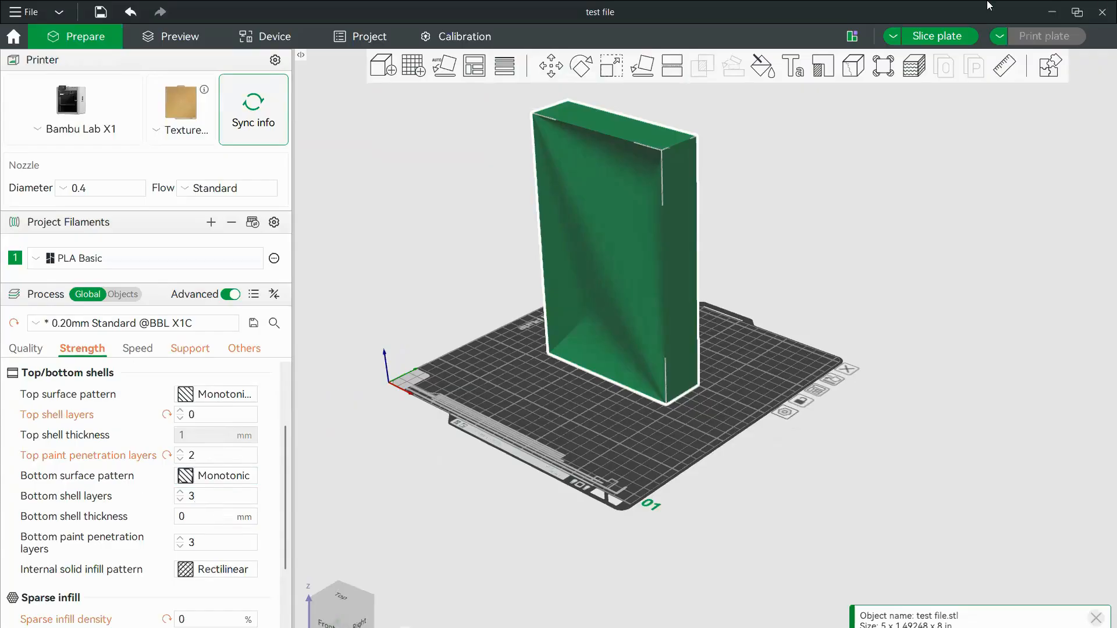
click(936, 36)
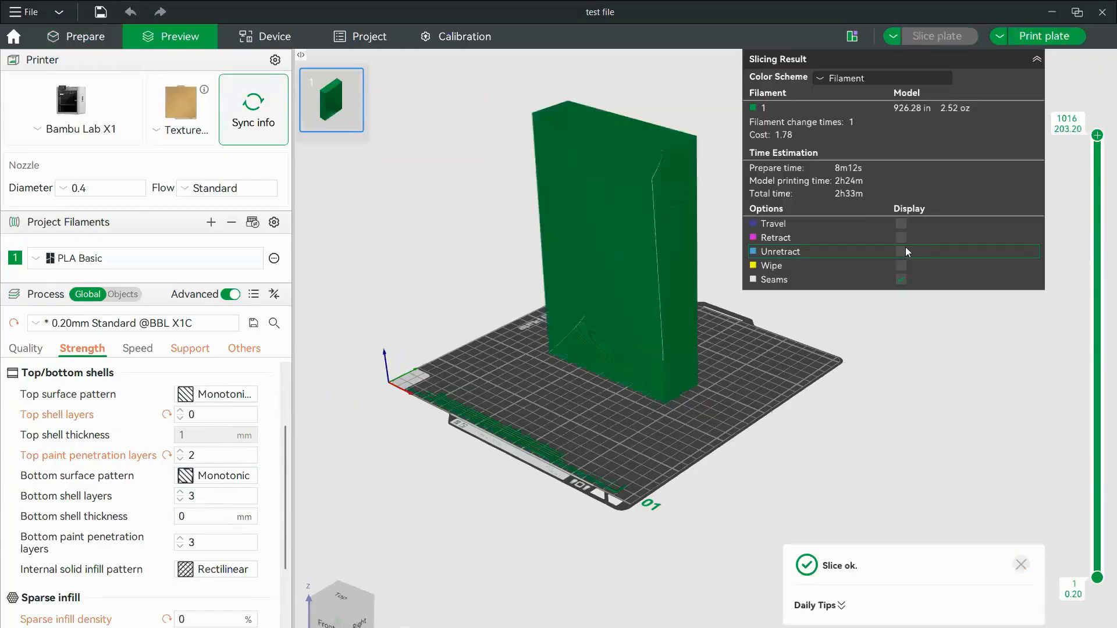
Examine the sliced upright shell from above and the front, and check its filament and time estimates
right_drag(661, 324, 618, 388)
drag(618, 388, 653, 348)
mouse_move(1099, 138)
mouse_down()
mouse_move(1075, 395)
mouse_move(1093, 582)
mouse_move(1098, 132)
mouse_up()
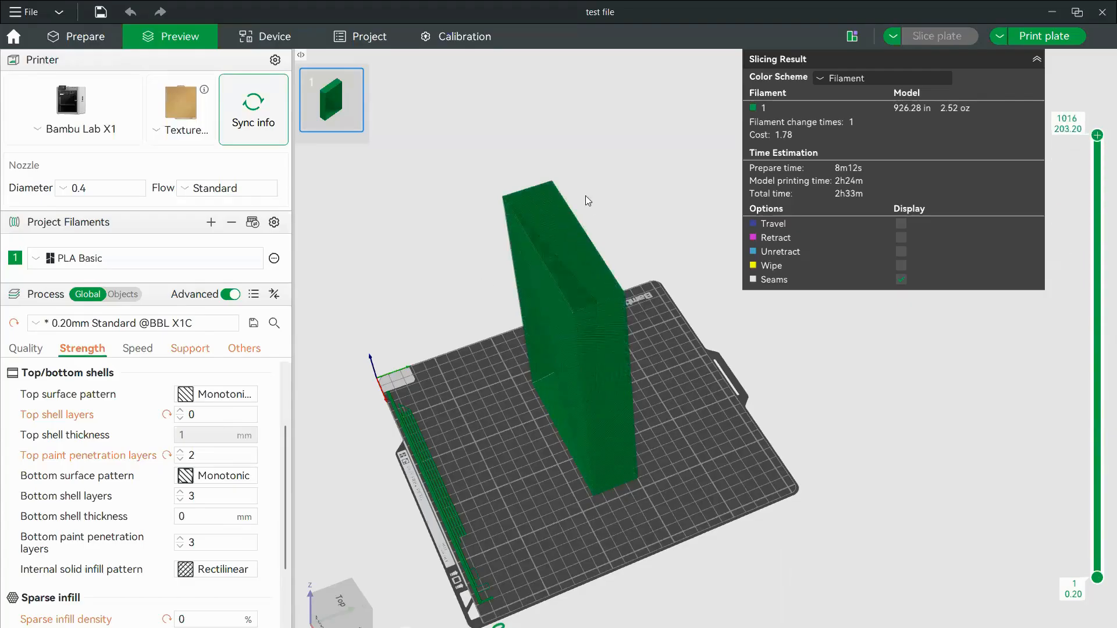
scroll(567, 270, up, 3)
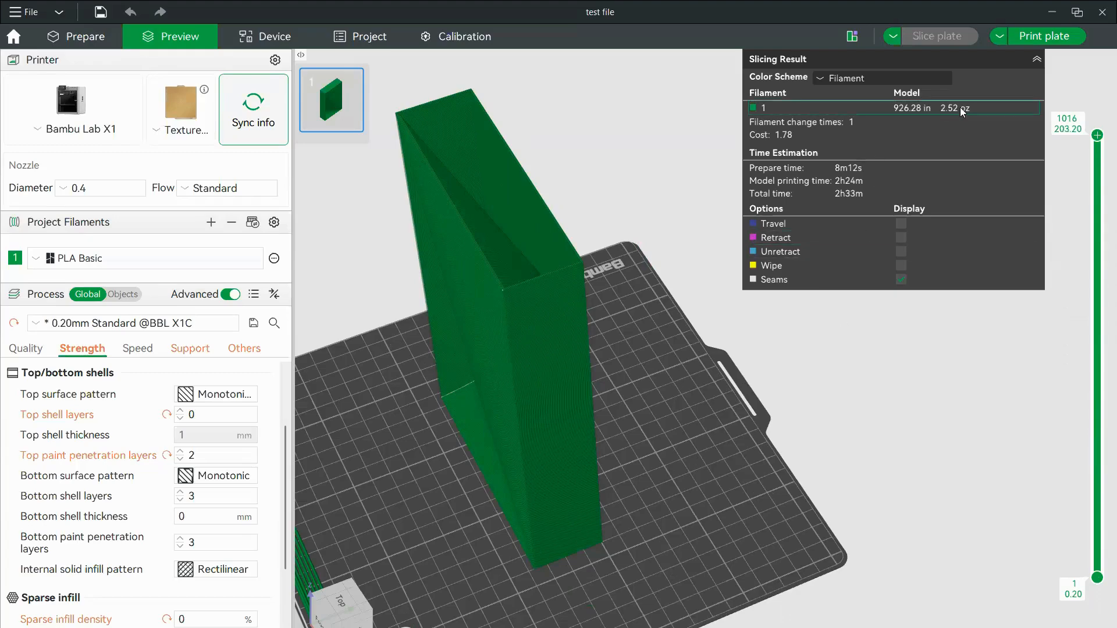
drag(462, 298, 479, 374)
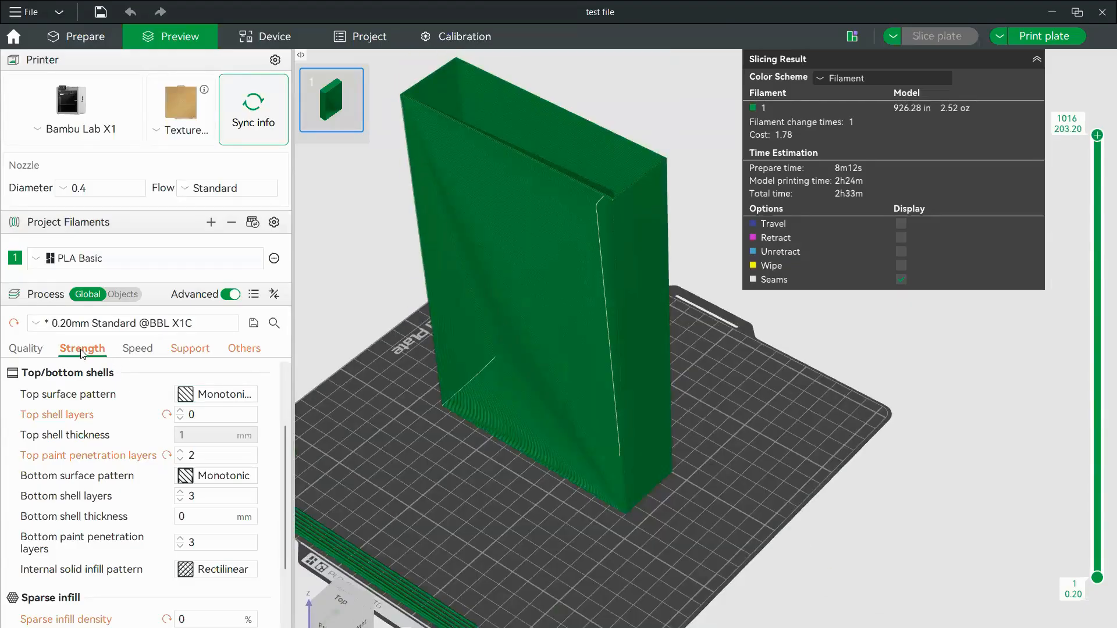
Return to preparing the model, try 3 wall loops and set them back to 2
click(81, 38)
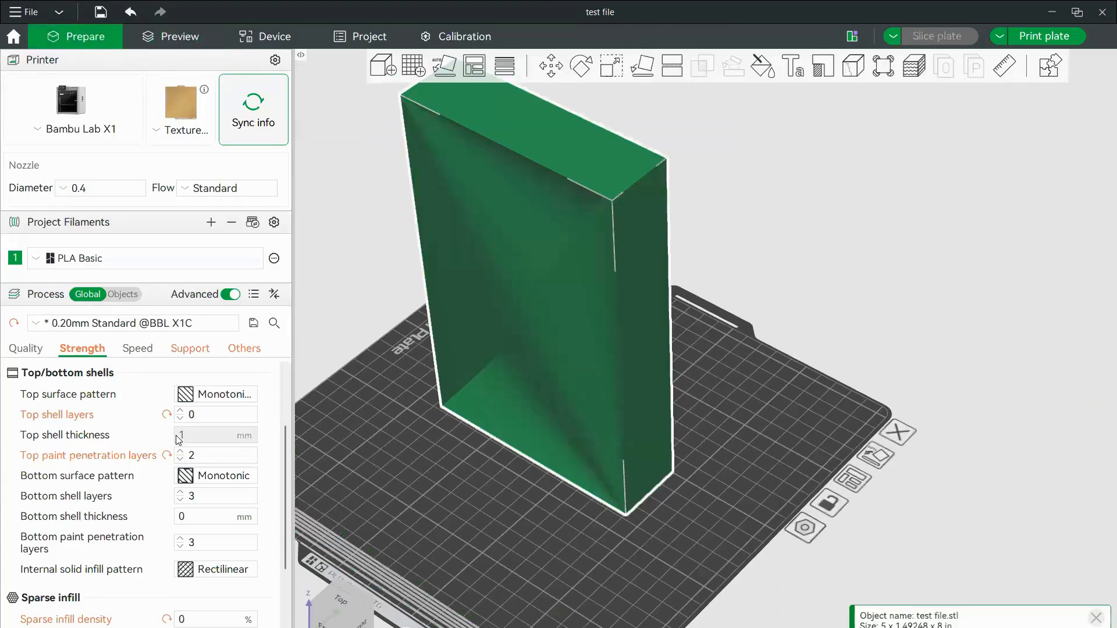
scroll(179, 441, up, 3)
click(180, 393)
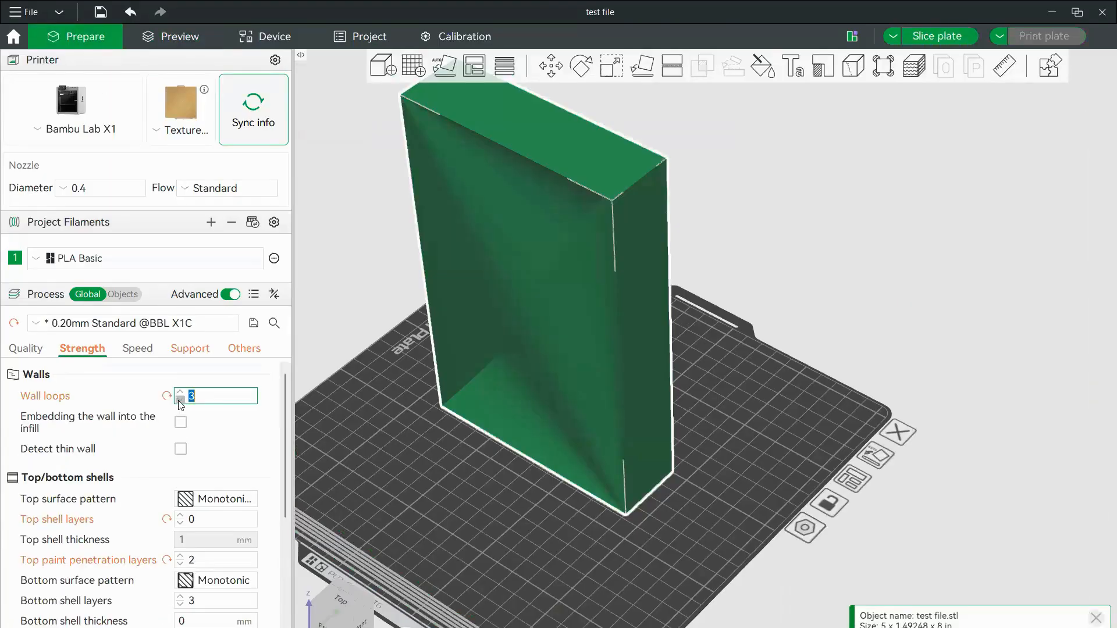
click(180, 399)
drag(743, 252, 704, 295)
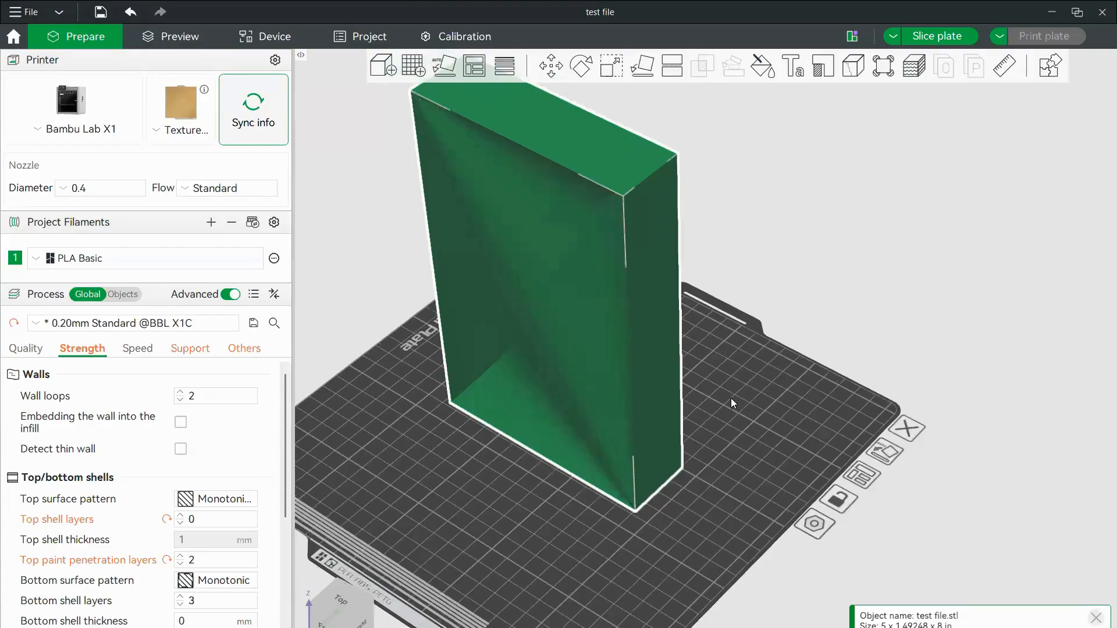
drag(731, 398, 689, 364)
right_click(688, 364)
click(613, 352)
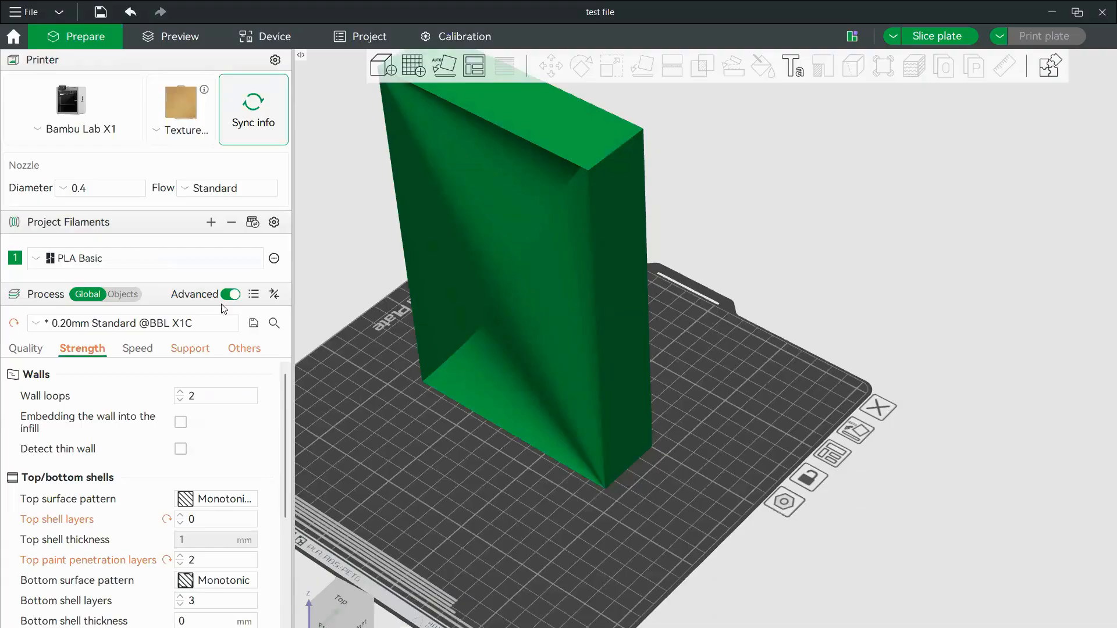
Set the brim type to Outer brim only with a brim width of 5 mm
click(243, 349)
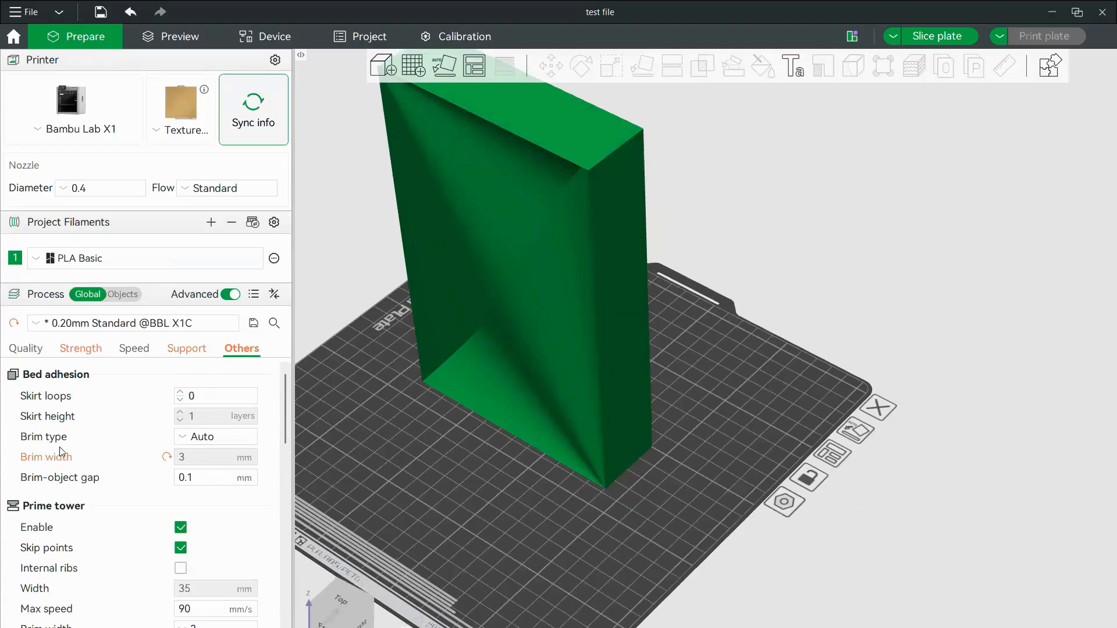
click(179, 437)
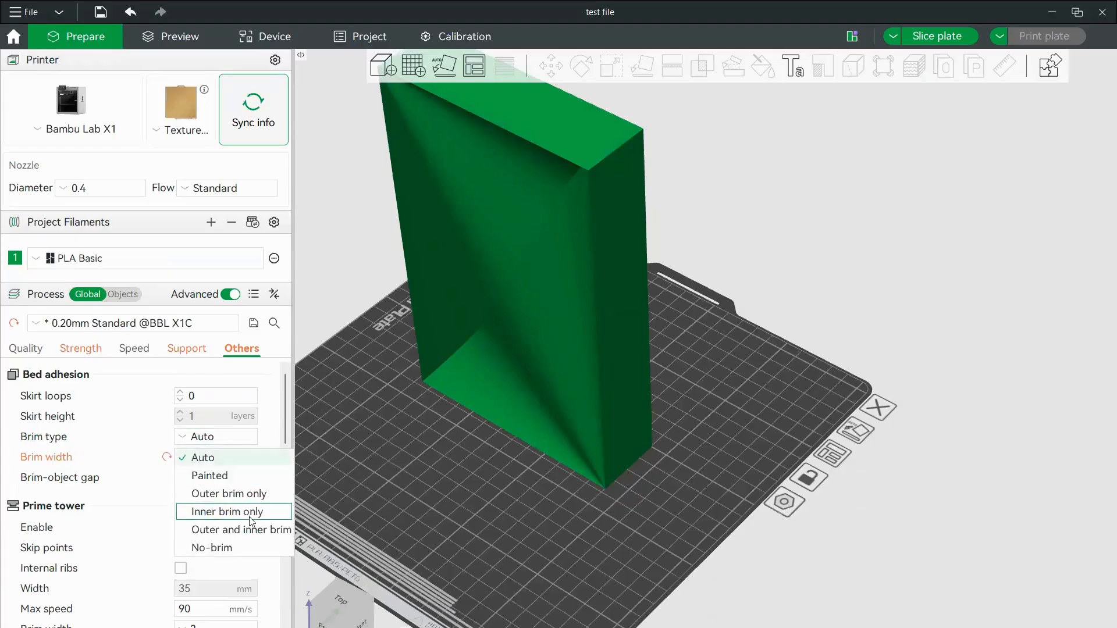
click(233, 494)
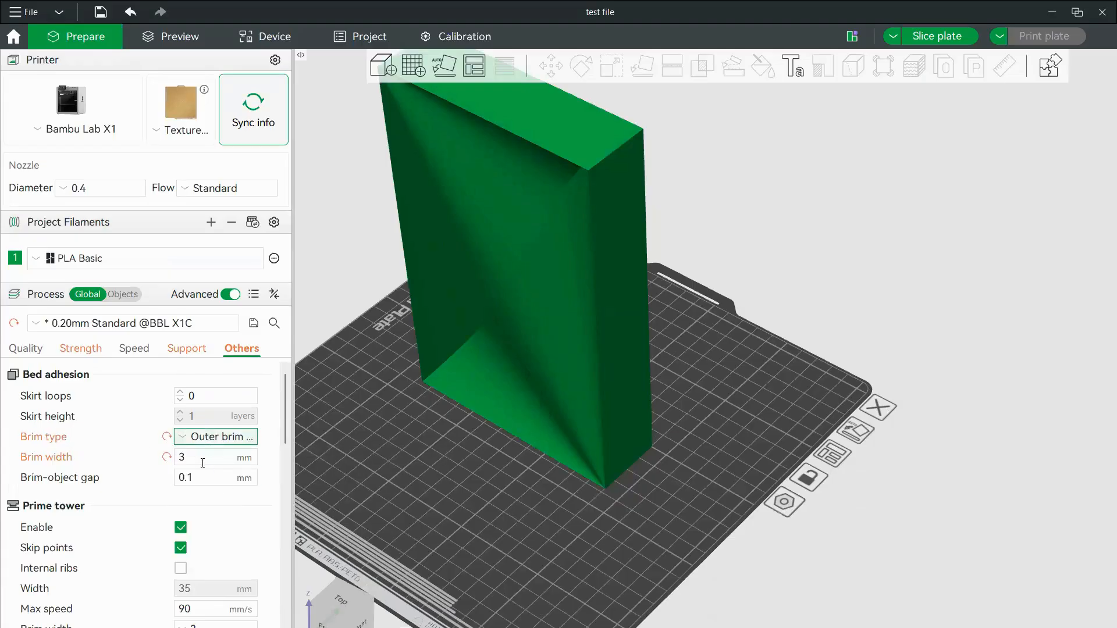
double_click(202, 460)
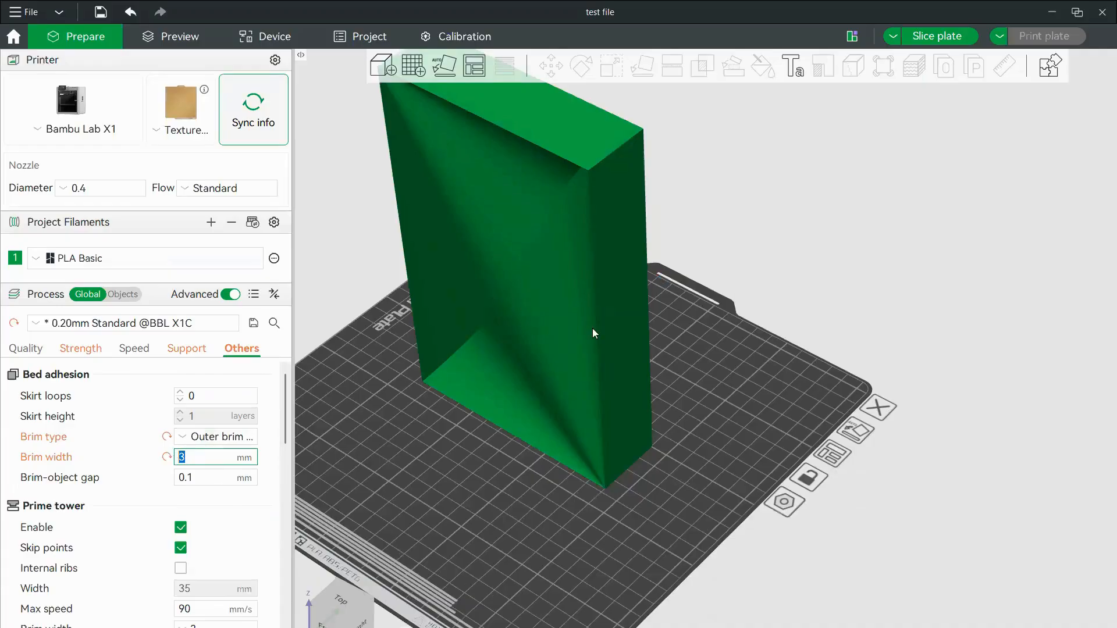
text(5)
Slice the plate again and examine the brim around the model's base corner
scroll(545, 495, up, 3)
scroll(635, 348, down, 2)
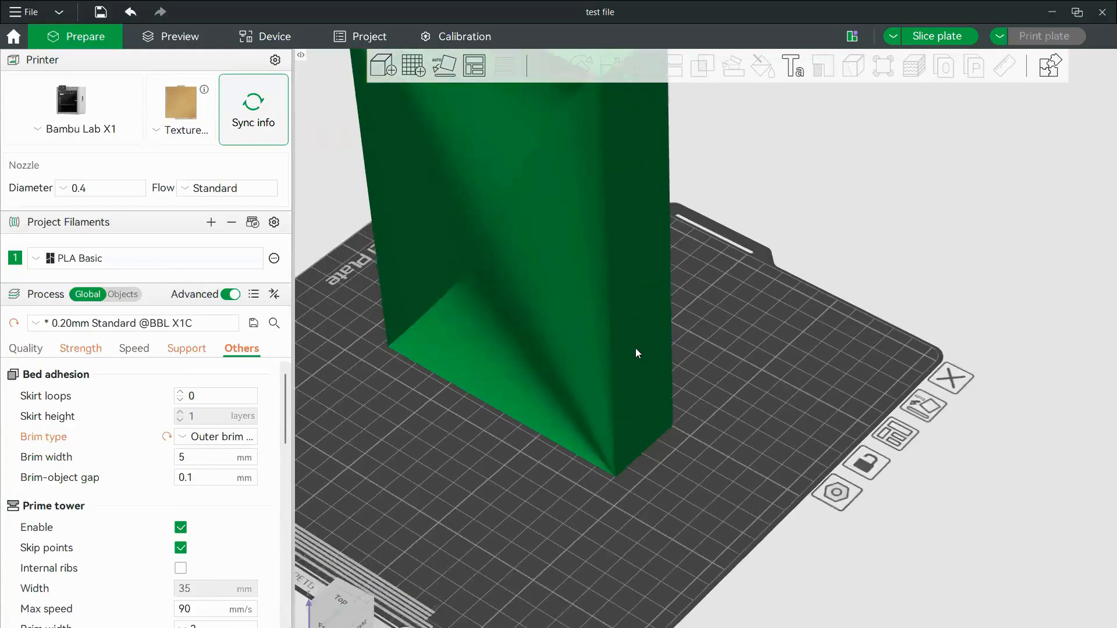
click(602, 376)
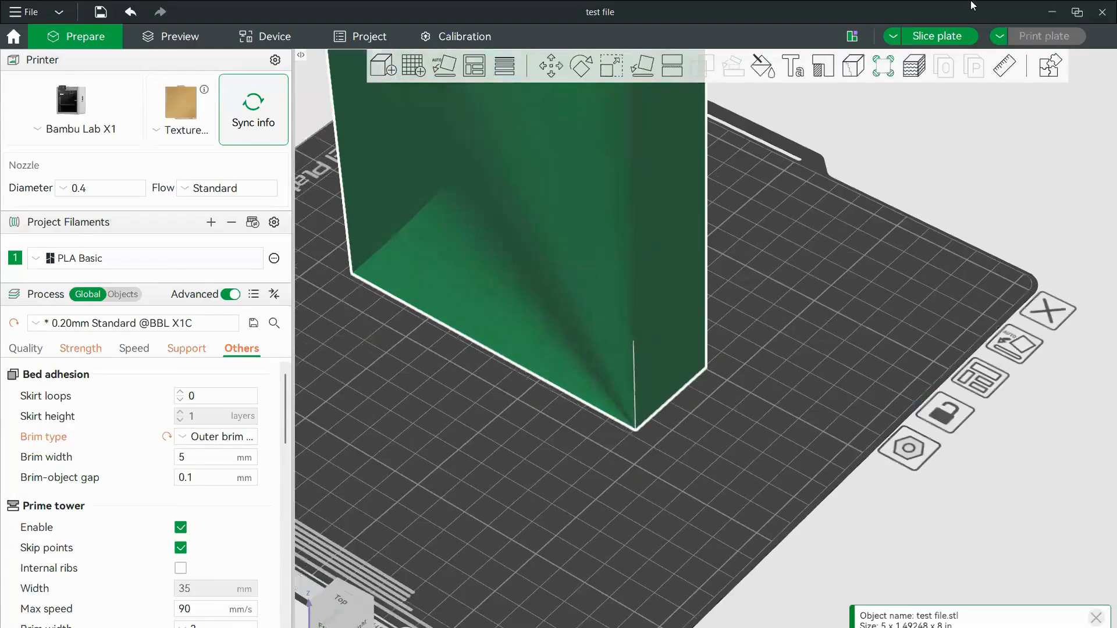
click(940, 37)
scroll(589, 448, up, 3)
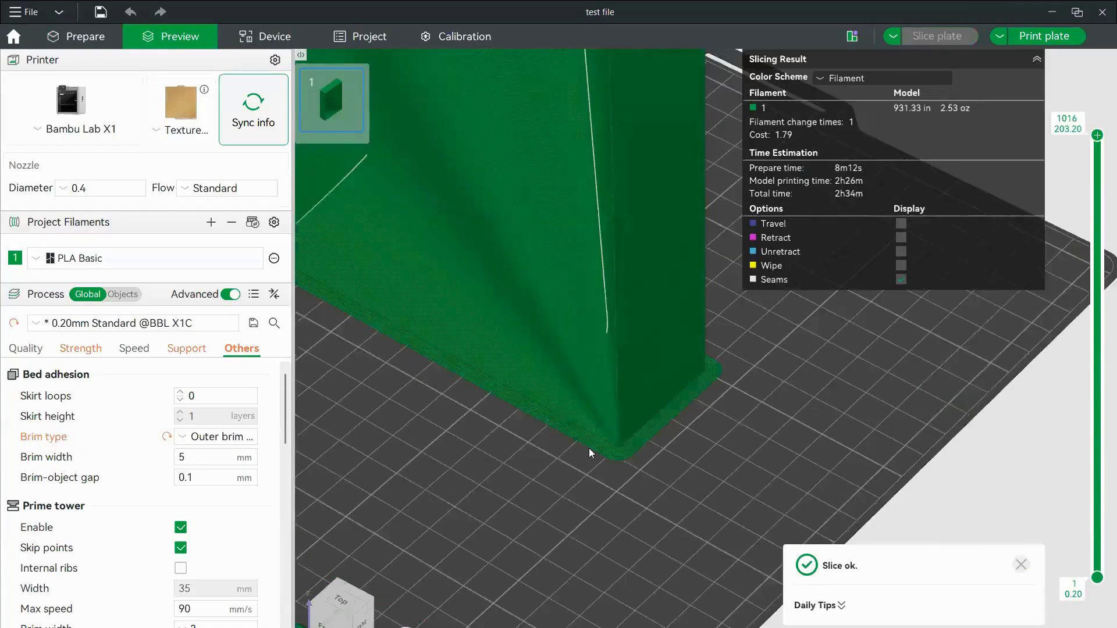
scroll(613, 462, down, 3)
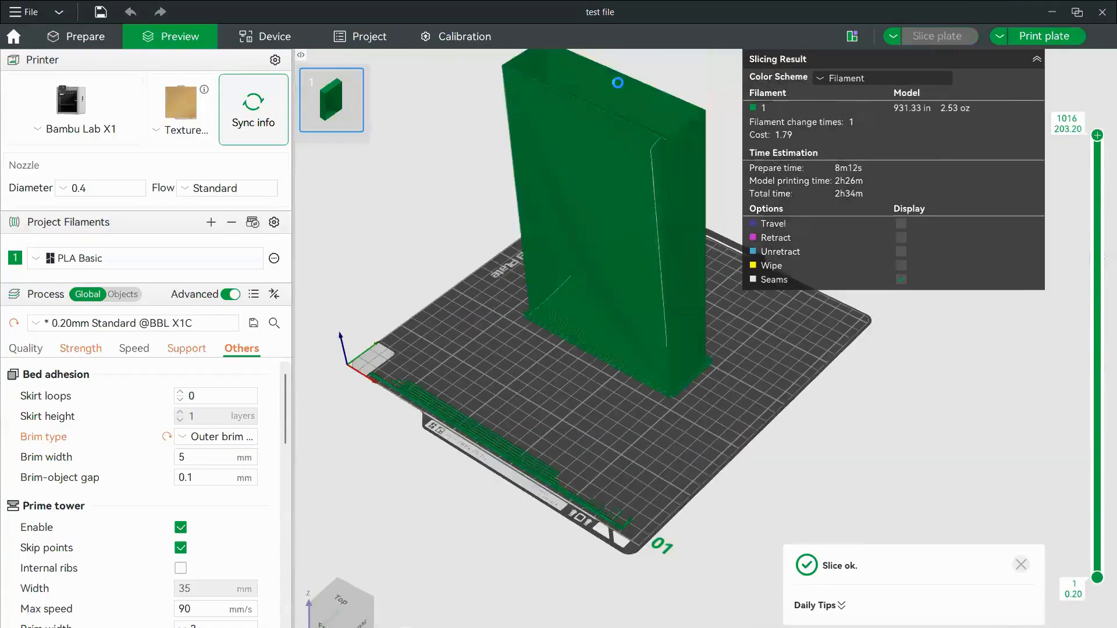
scroll(620, 442, up, 3)
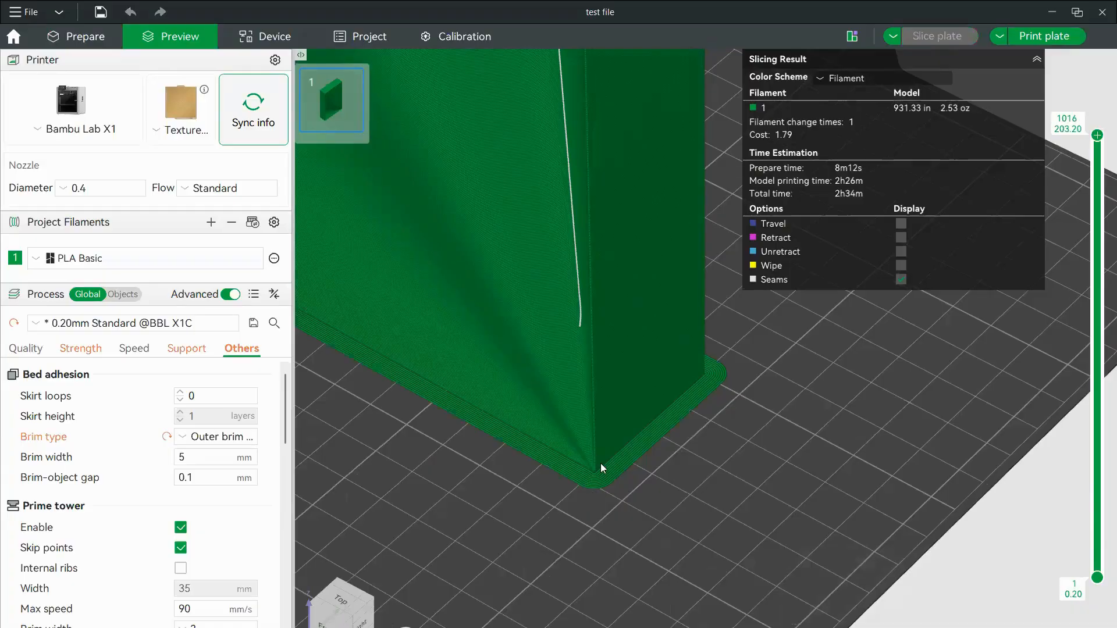
scroll(534, 458, down, 5)
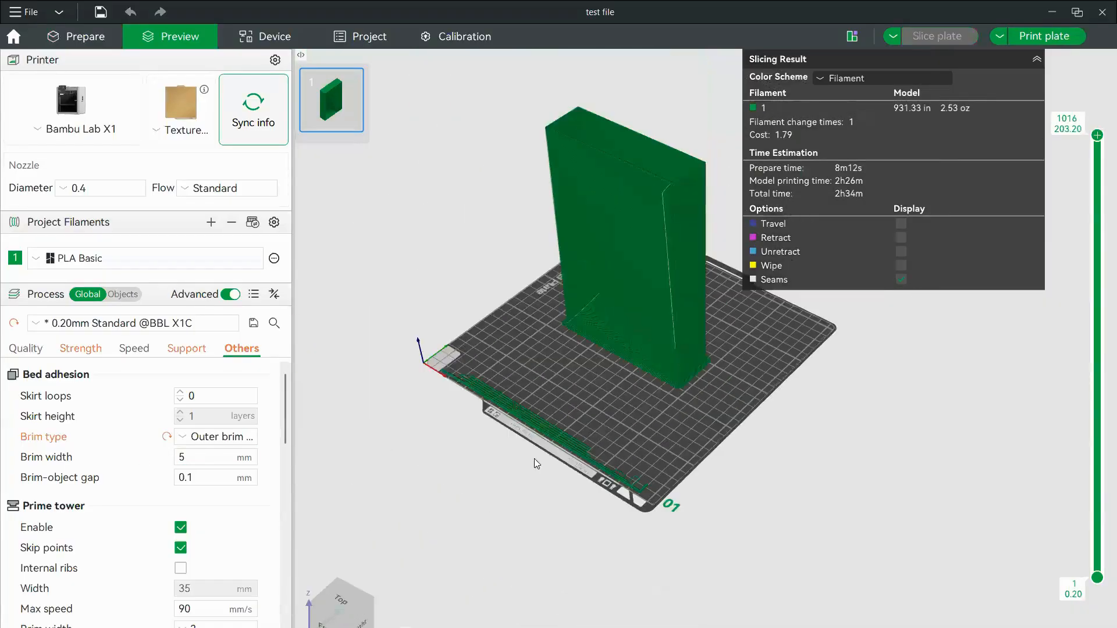
scroll(662, 178, up, 2)
Set the brim width to 15 mm and slice the plate again
click(189, 455)
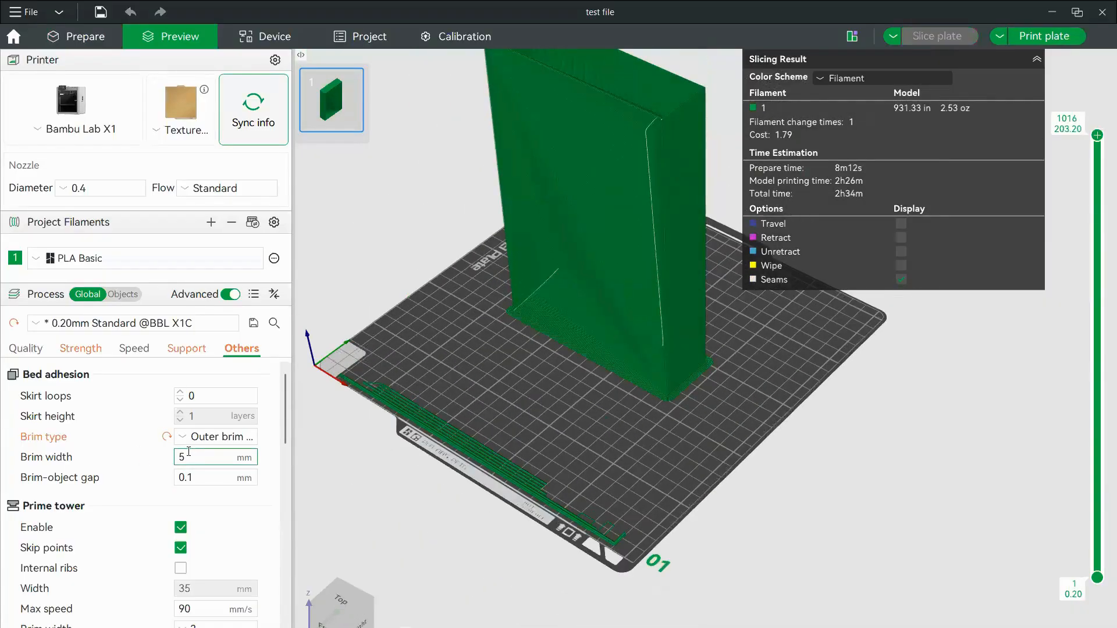
double_click(177, 457)
text(15)
click(128, 449)
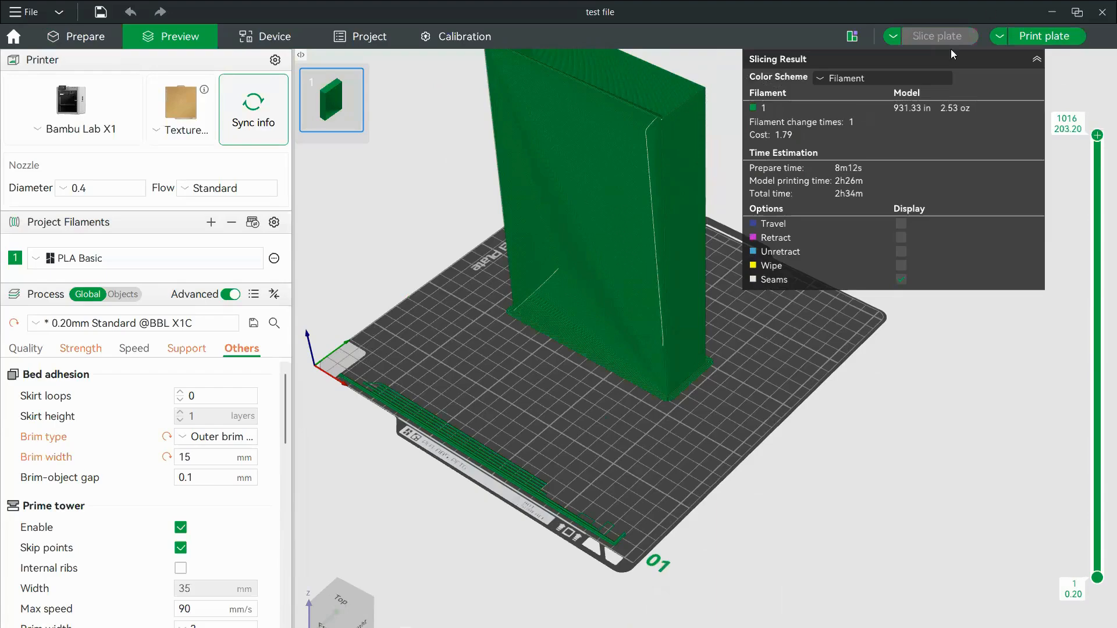
click(932, 35)
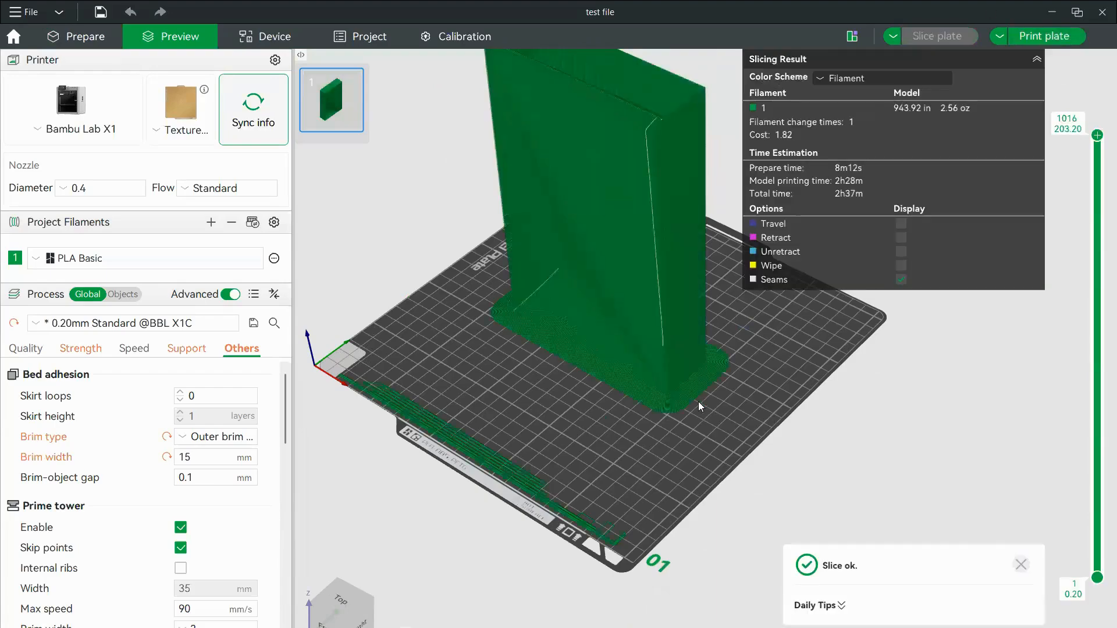
Examine the widened brim around the model's base, and return to preparing the upright model
scroll(698, 402, up, 5)
scroll(643, 437, up, 2)
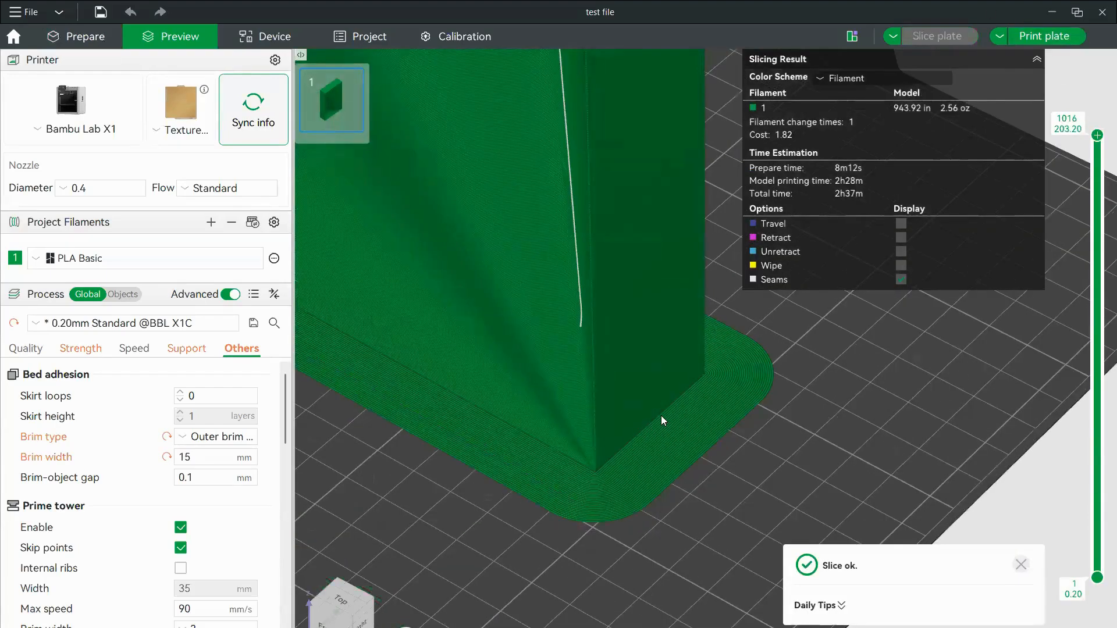
scroll(727, 411, down, 1)
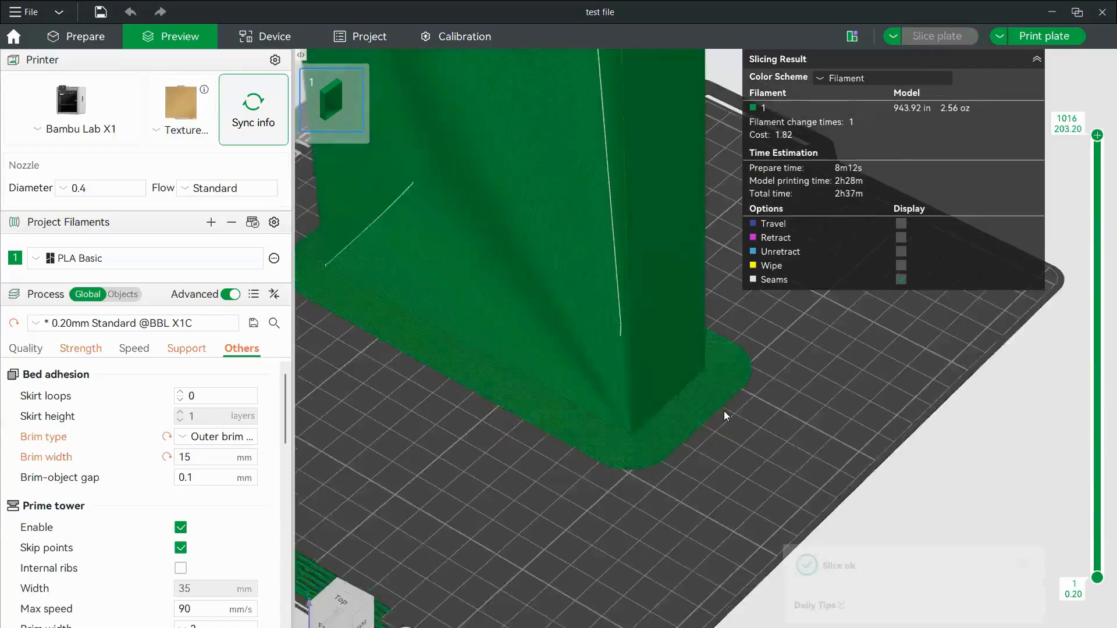
scroll(724, 410, down, 5)
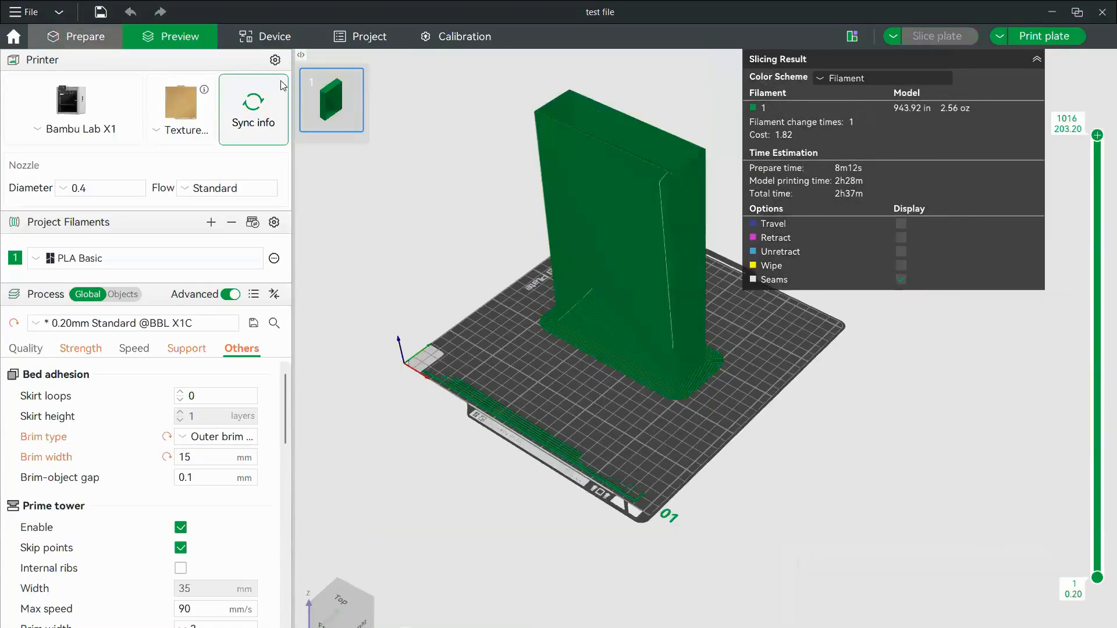
key(Tab)
drag(698, 268, 624, 260)
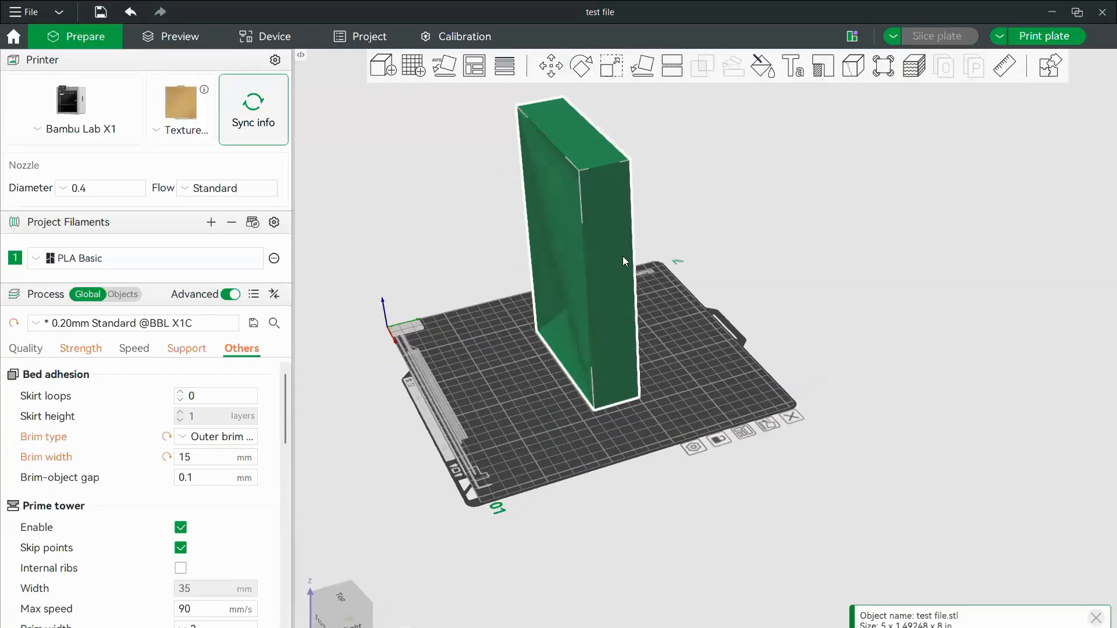
Duplicate the upright model so that five of them stand side by side across the plate
key(ctrl+z)
key(ctrl+z)
key(ctrl+z)
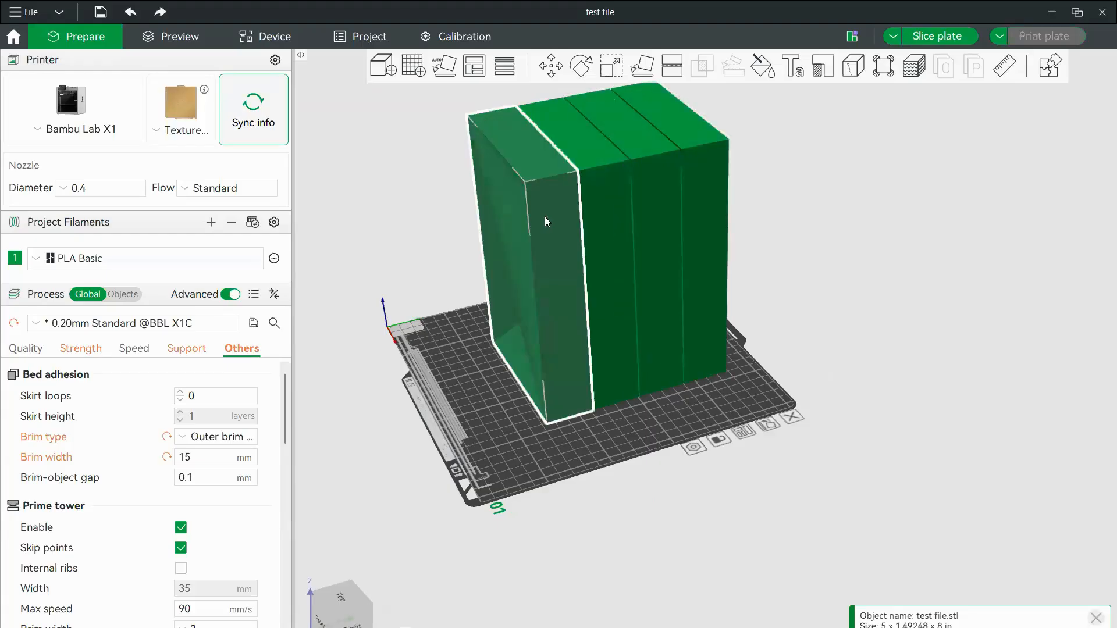
key(ctrl+z)
key(ctrl+y)
key(ctrl+y)
key(ctrl+y)
key(ctrl+y)
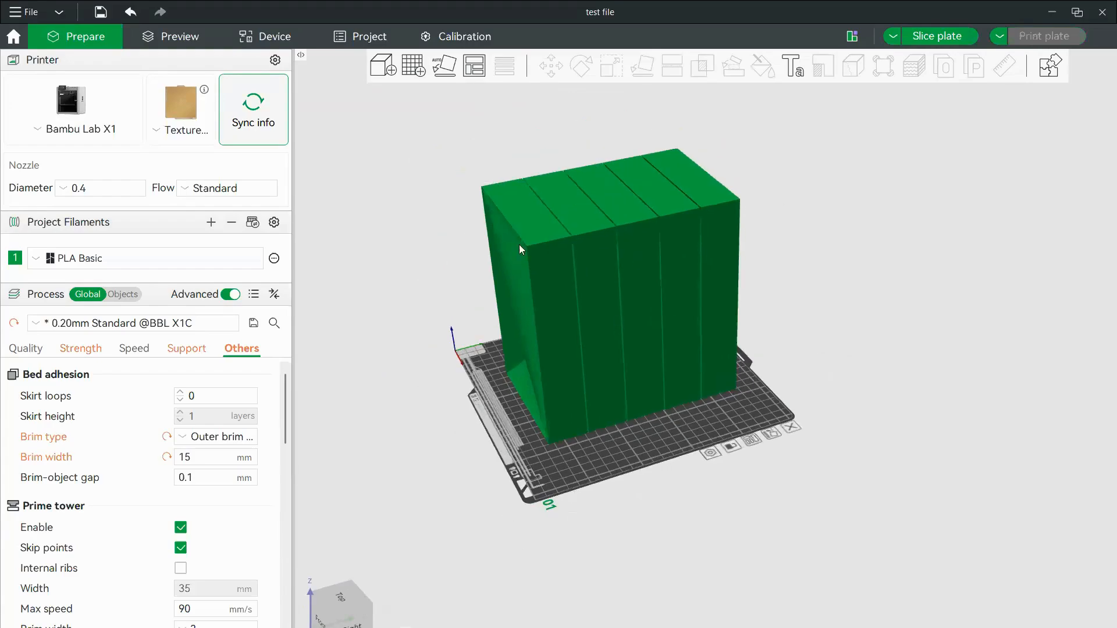
Slice the plate with the five upright models and examine the brim around their bases
scroll(521, 340, up, 2)
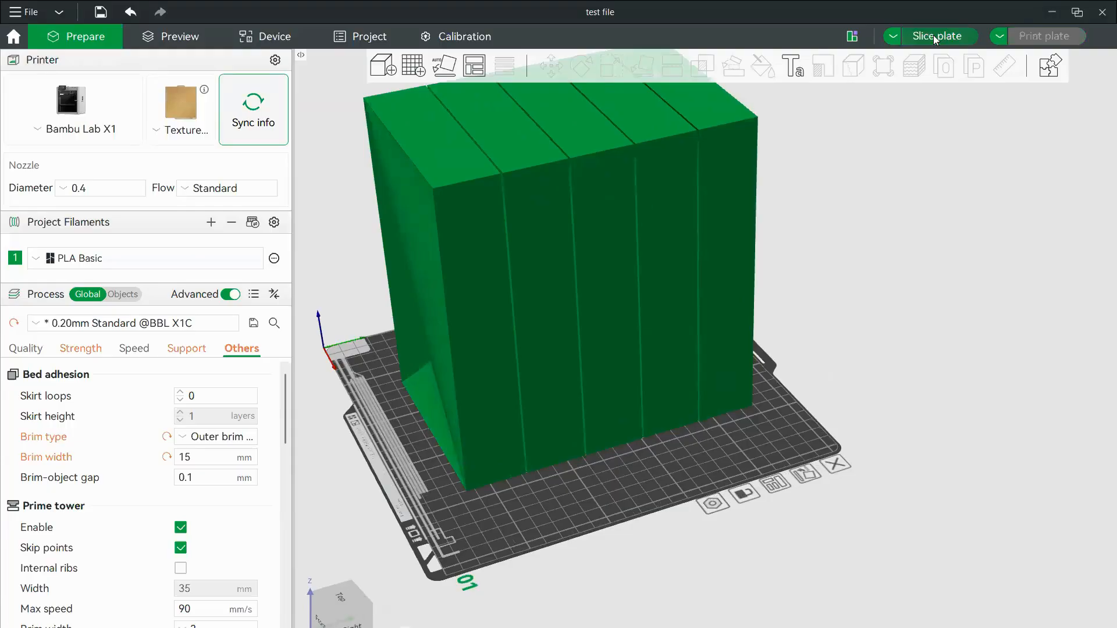
click(933, 35)
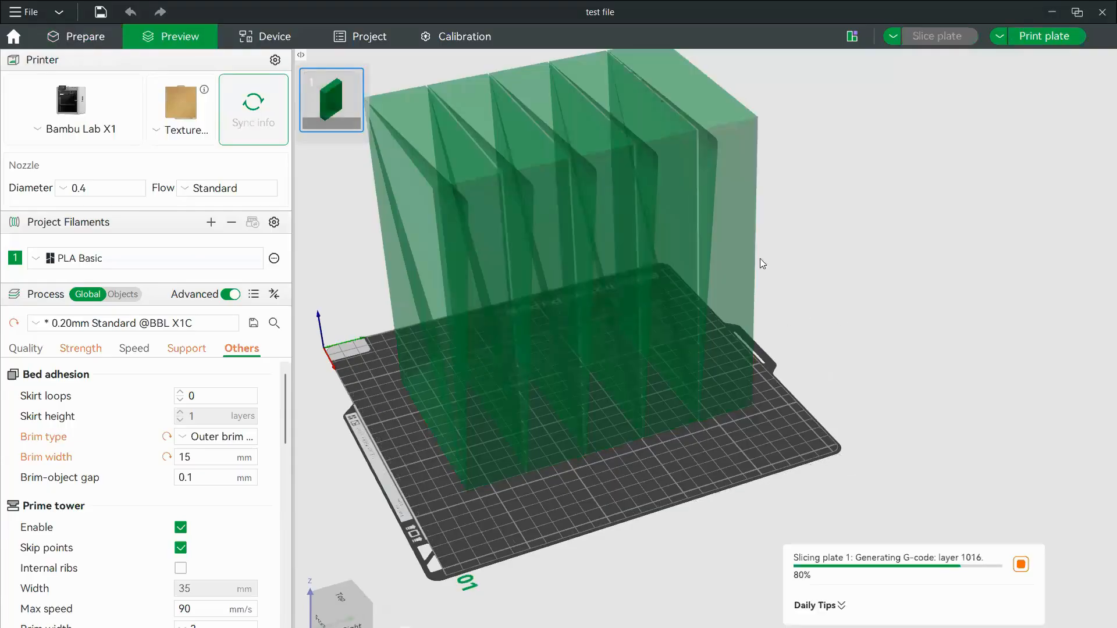
scroll(720, 385, up, 3)
scroll(650, 348, down, 2)
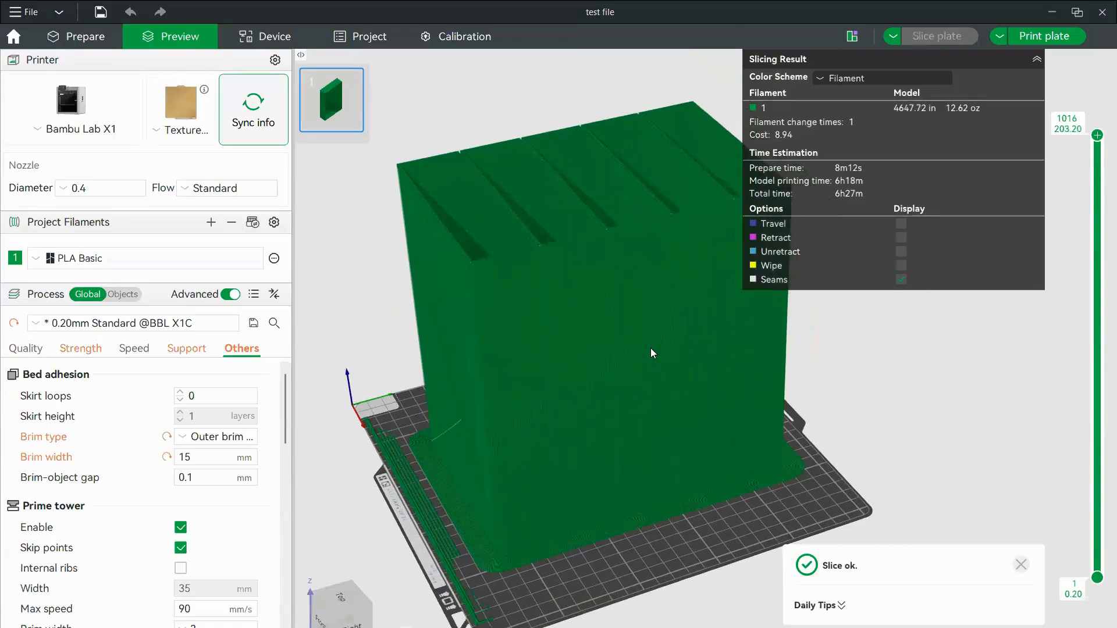
scroll(605, 477, up, 5)
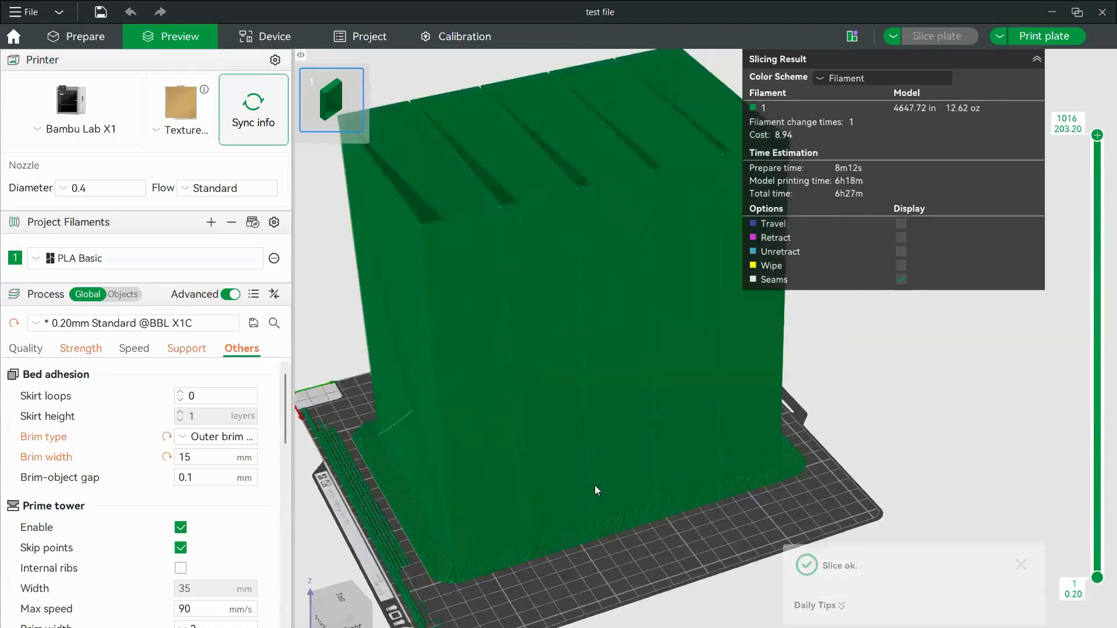
scroll(724, 346, up, 3)
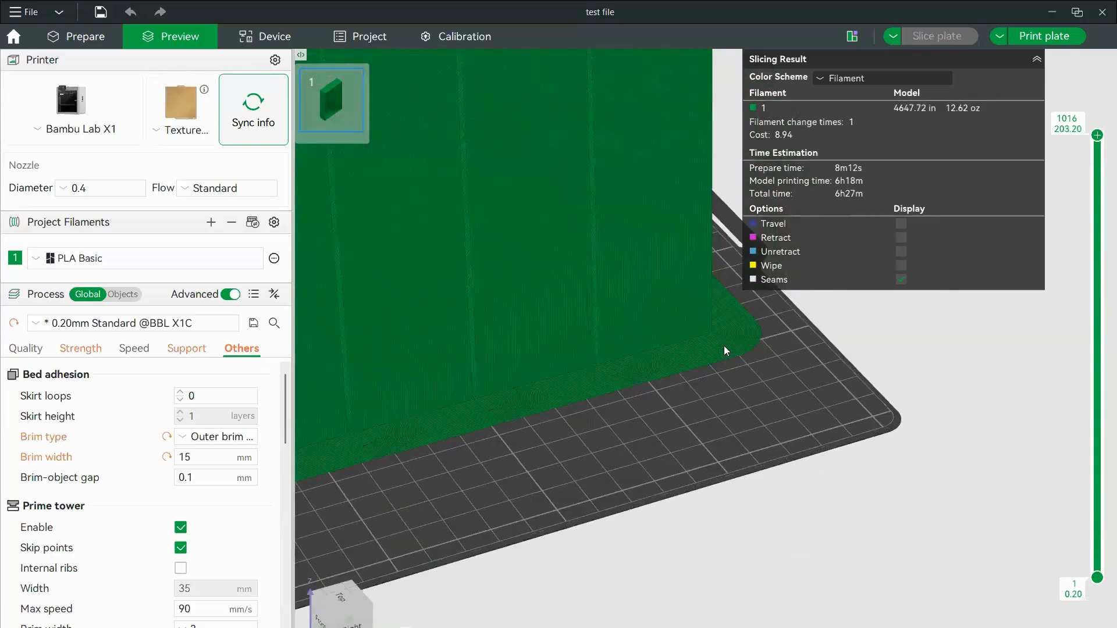
scroll(640, 452, down, 6)
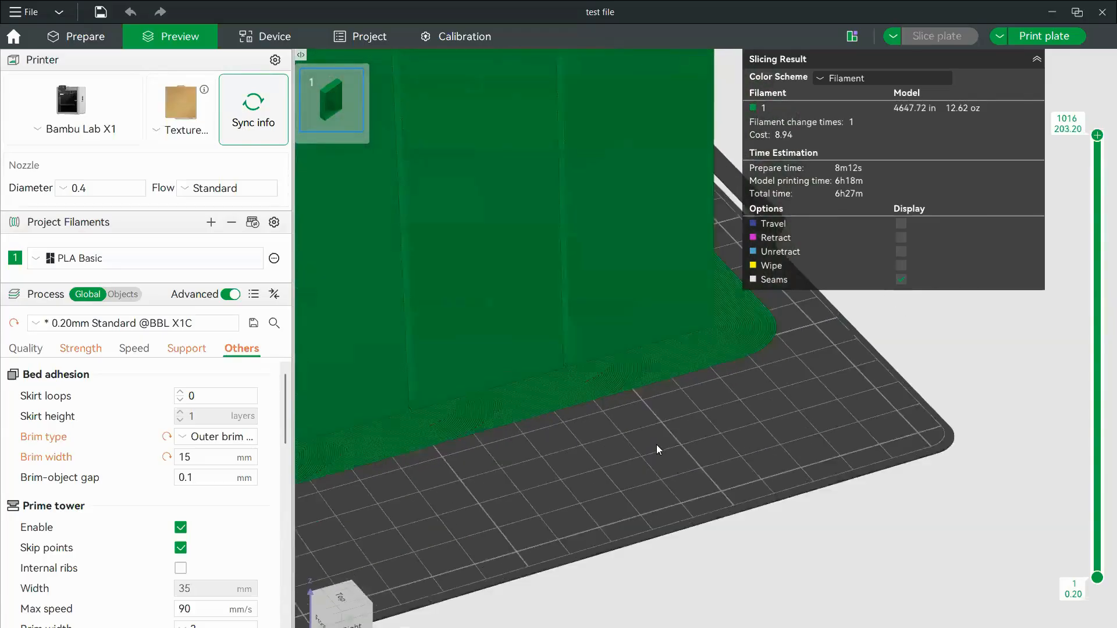
drag(536, 366, 1035, 337)
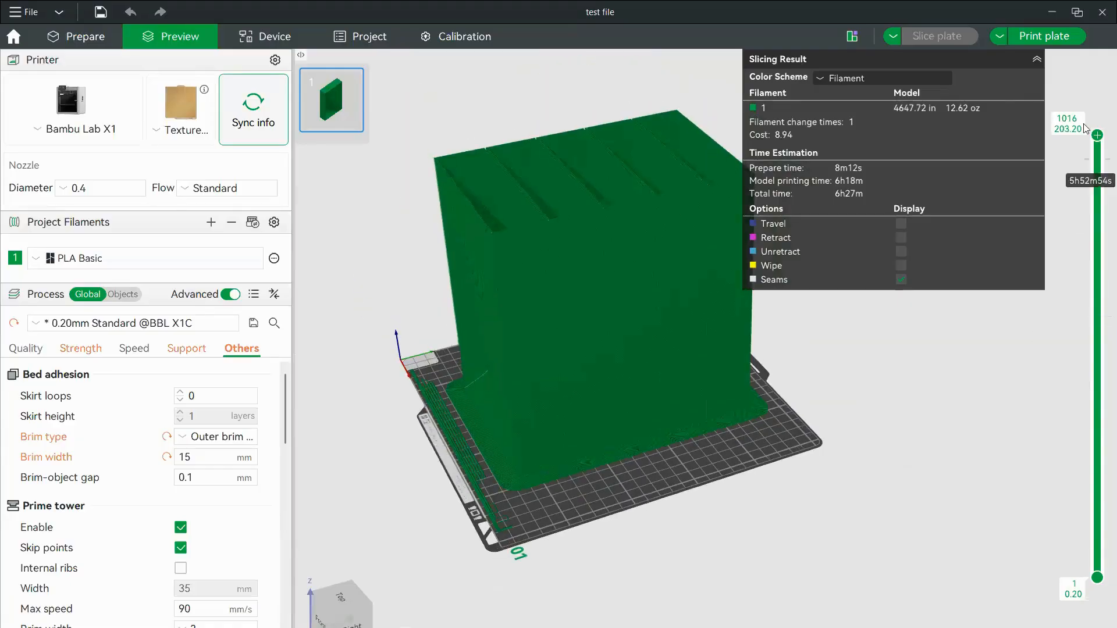
Examine the five sliced models from several sides at full layer height, along with the filament and time estimates
mouse_move(1097, 136)
mouse_down()
mouse_move(1097, 571)
mouse_move(1100, 121)
mouse_up()
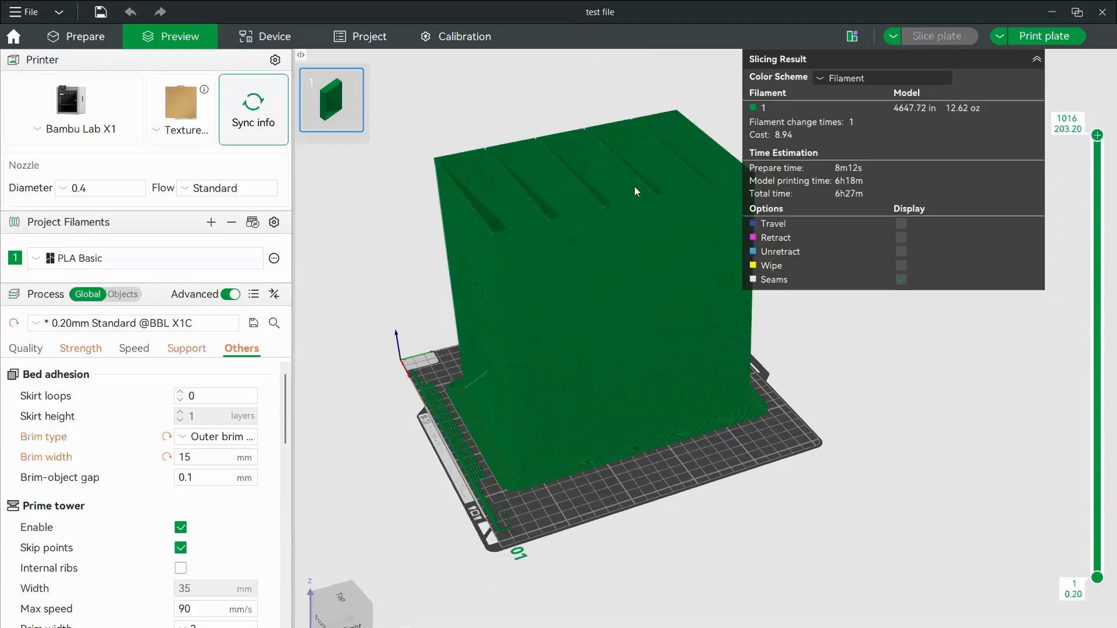
middle_drag(634, 186, 601, 188)
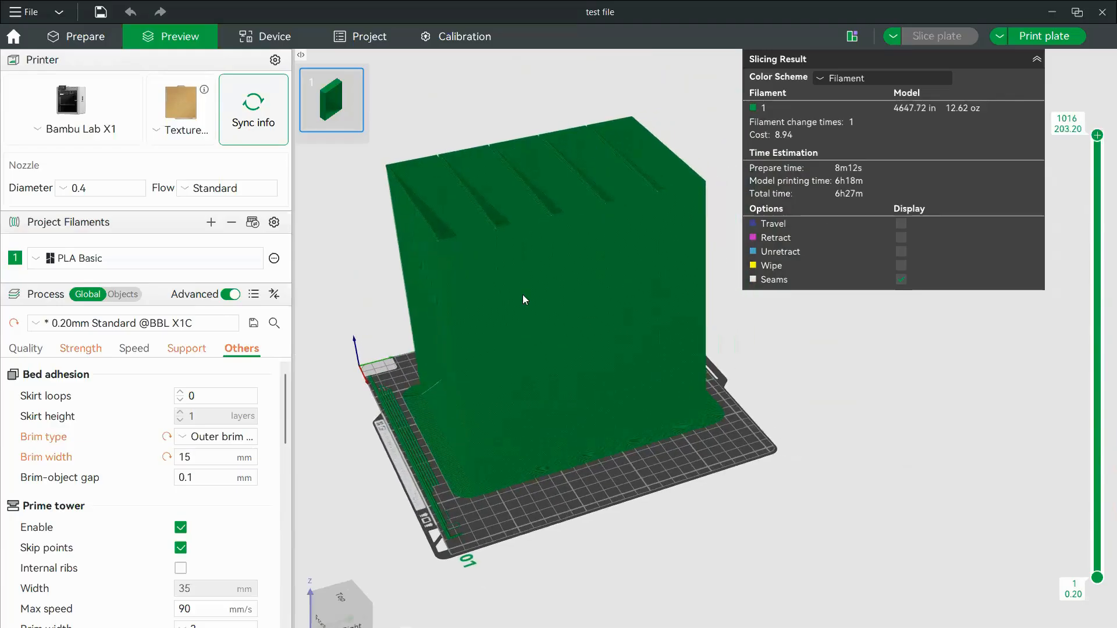
middle_drag(581, 332, 672, 374)
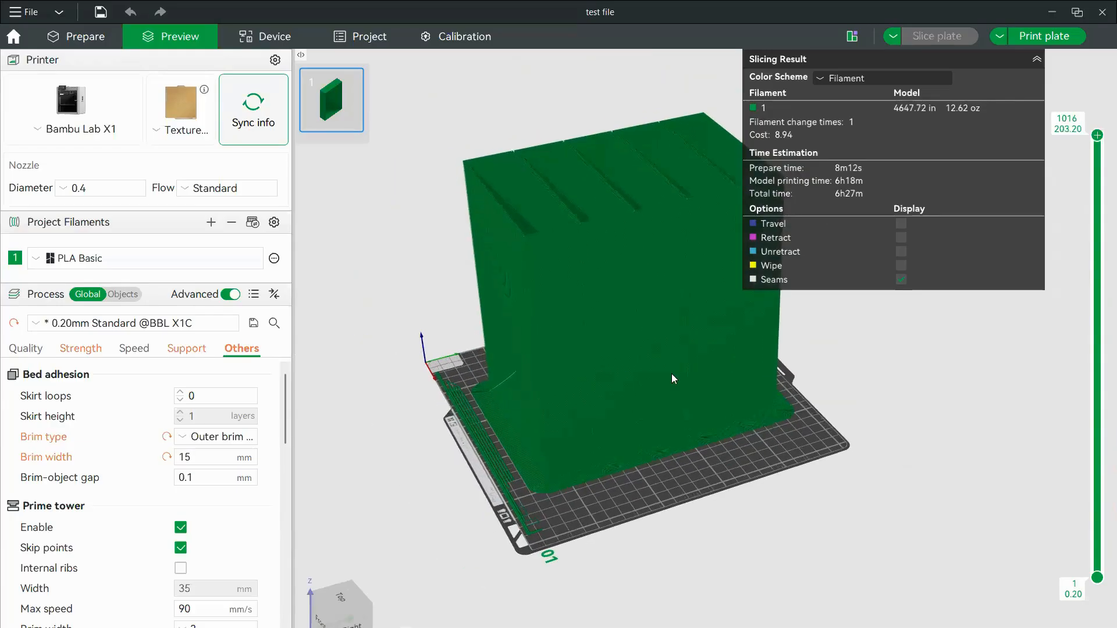
drag(671, 373, 646, 370)
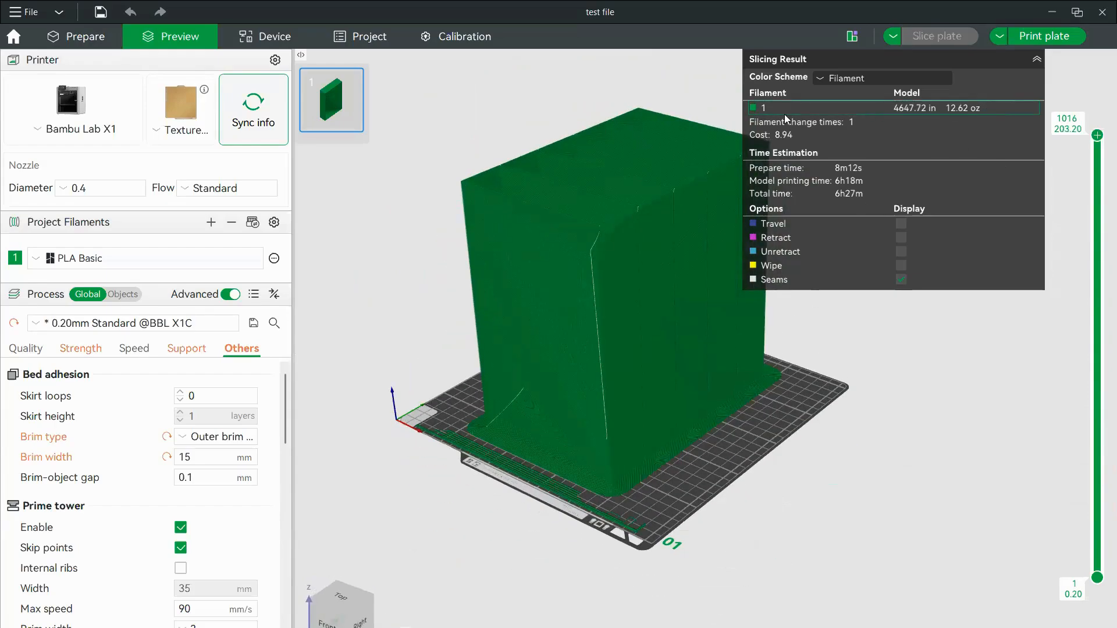
right_drag(603, 184, 519, 172)
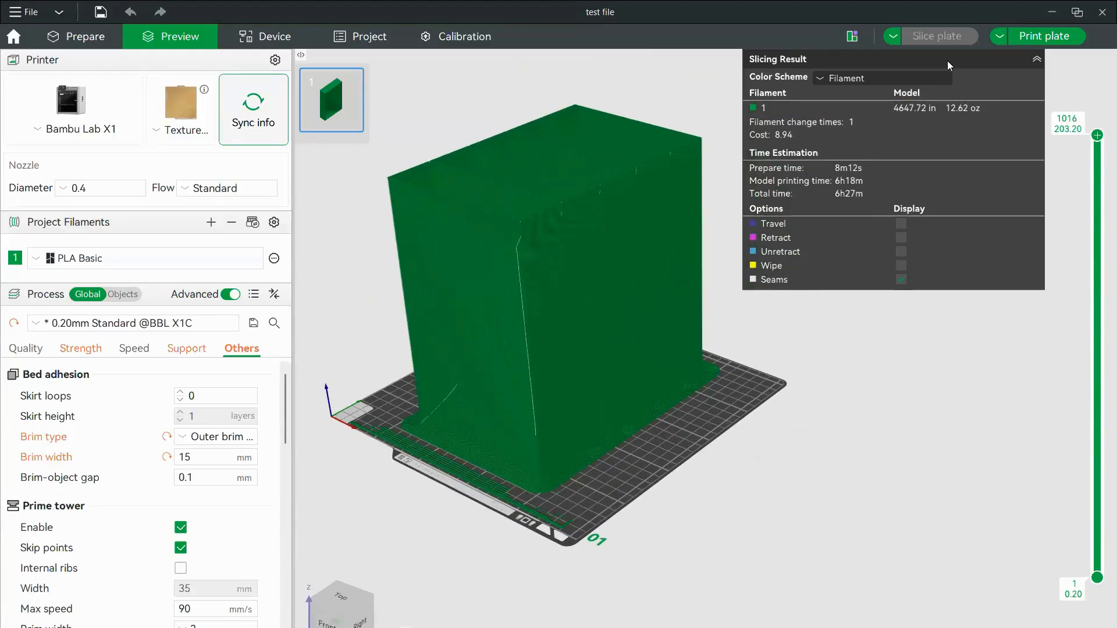
Return to preparing the plate and inspect the five unsliced models from the open side
click(87, 37)
scroll(606, 193, down, 4)
scroll(606, 194, up, 3)
right_drag(607, 193, 775, 215)
click(774, 216)
click(528, 166)
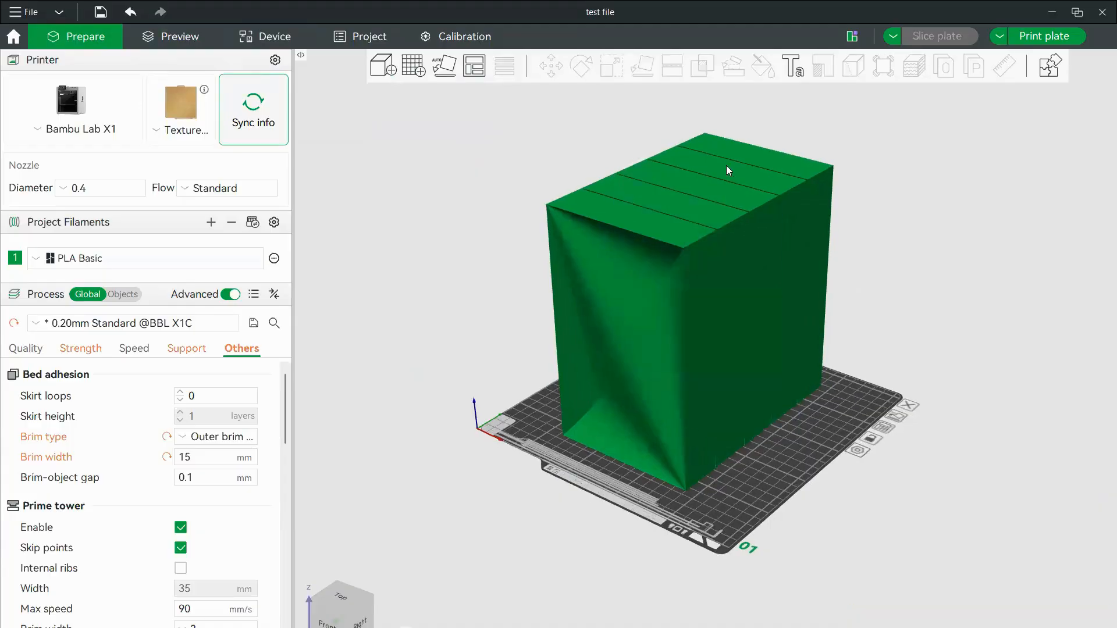
right_drag(451, 233, 375, 230)
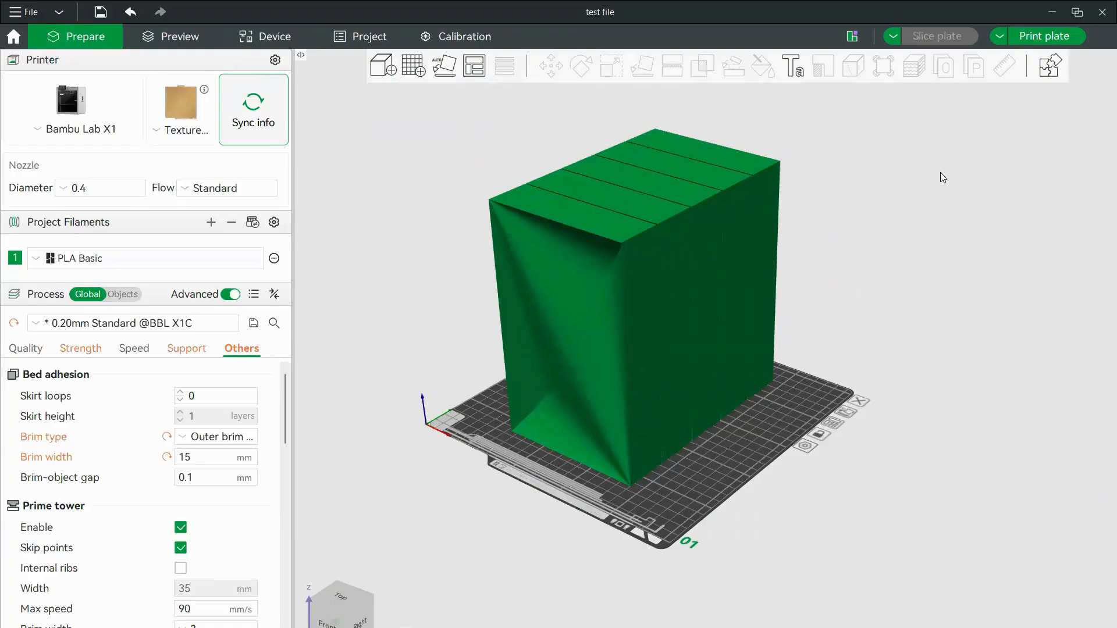
Look through the available export options for the project, including the sliced plate file and G-code
click(24, 14)
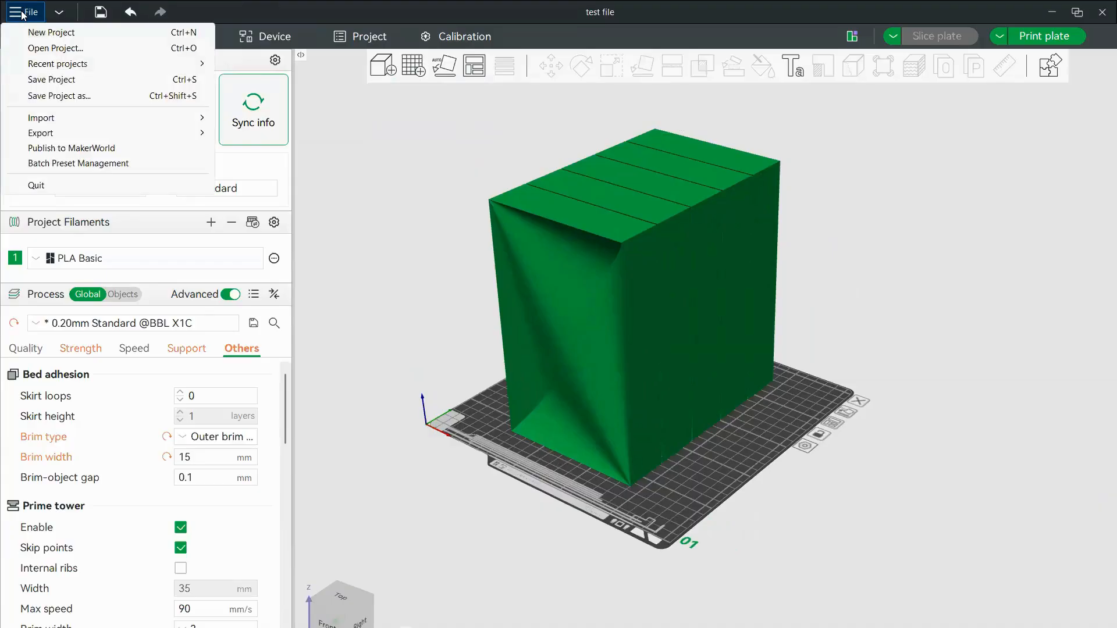
mouse_move(51, 139)
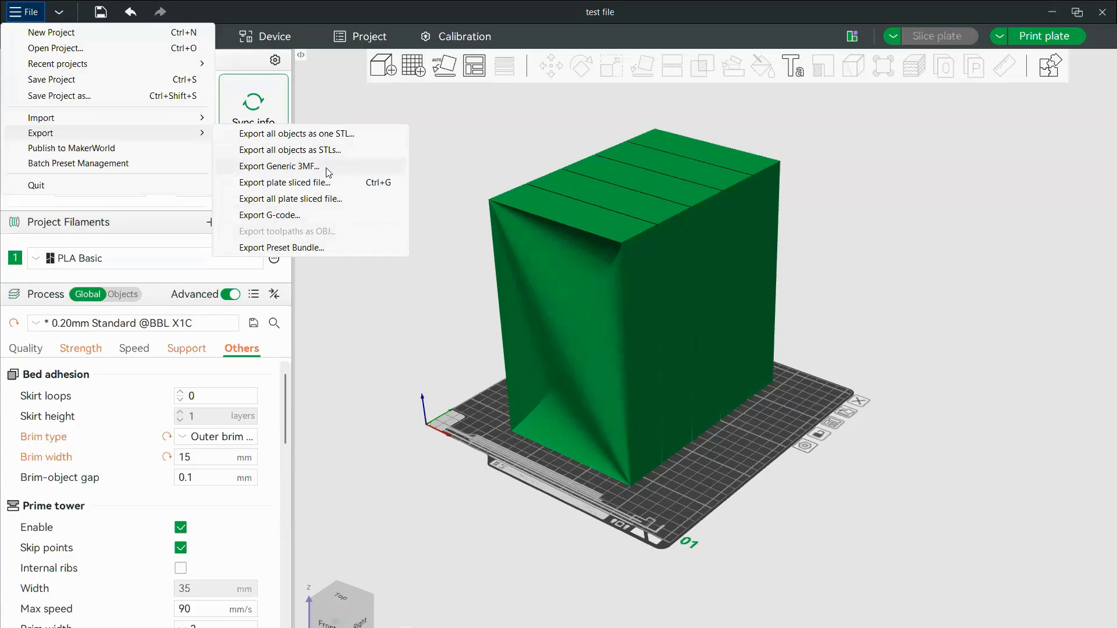
click(462, 168)
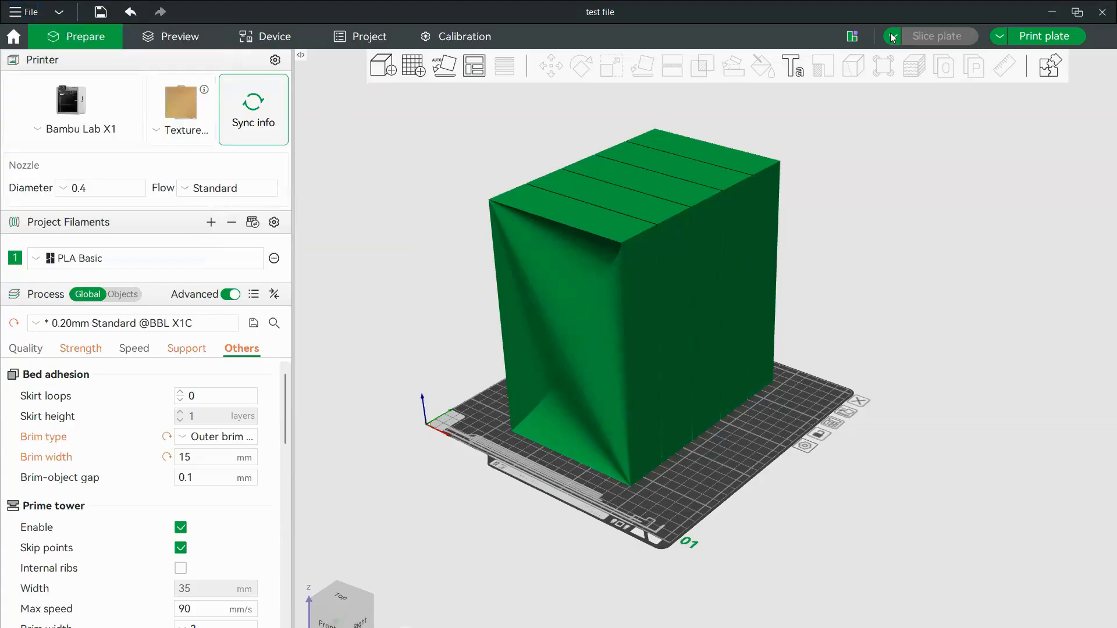
Reopen the sliced preview and view the five models from the opposite side of the plate
click(173, 39)
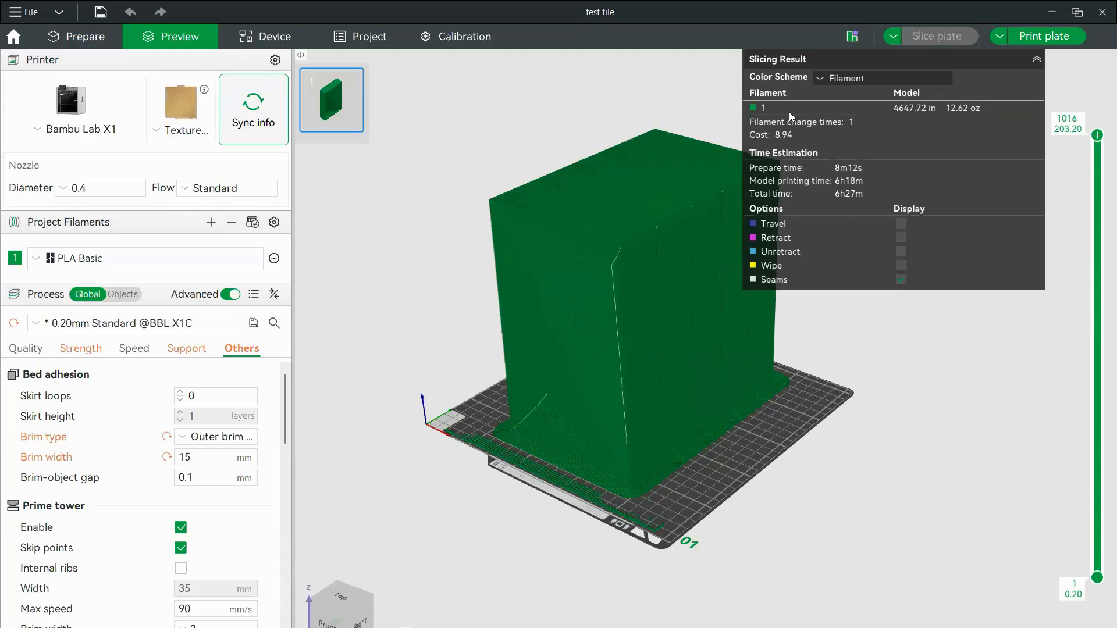
click(24, 12)
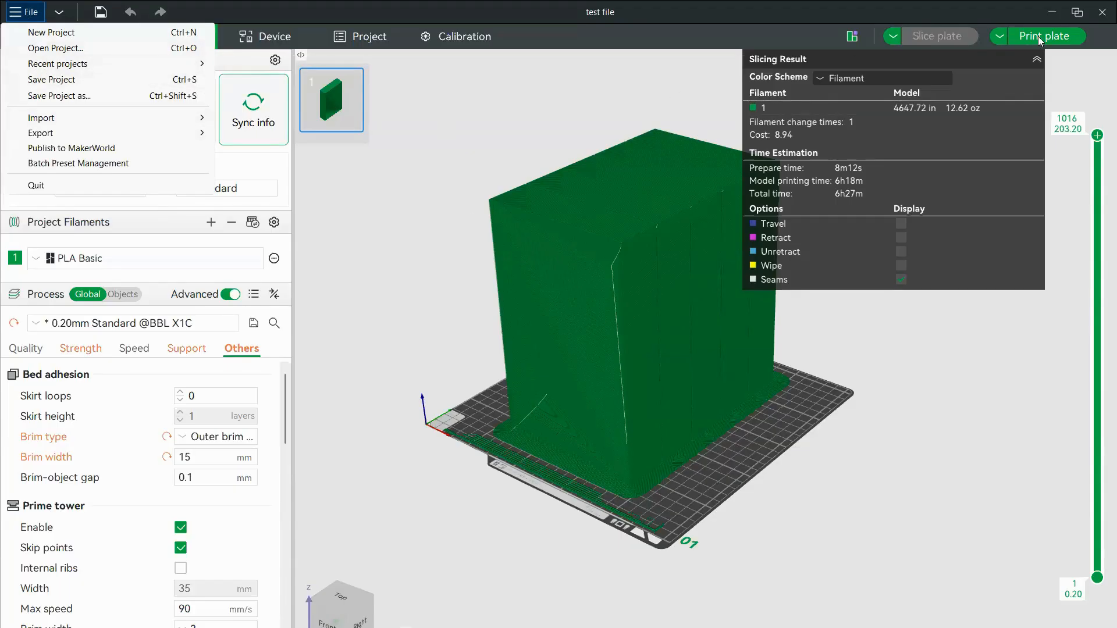
click(534, 132)
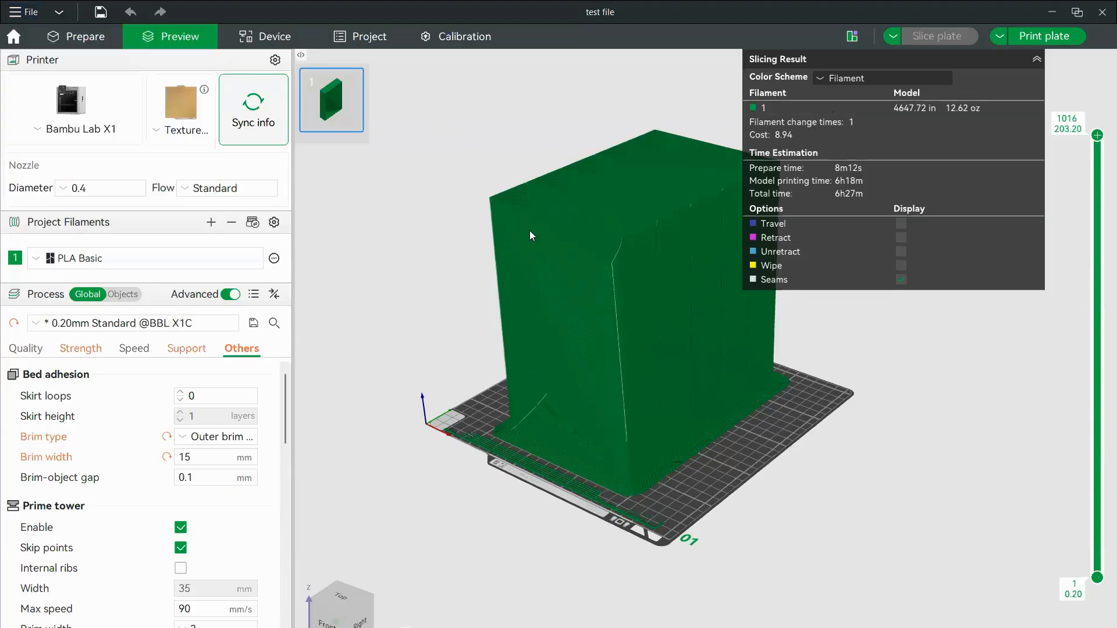
drag(454, 377, 532, 341)
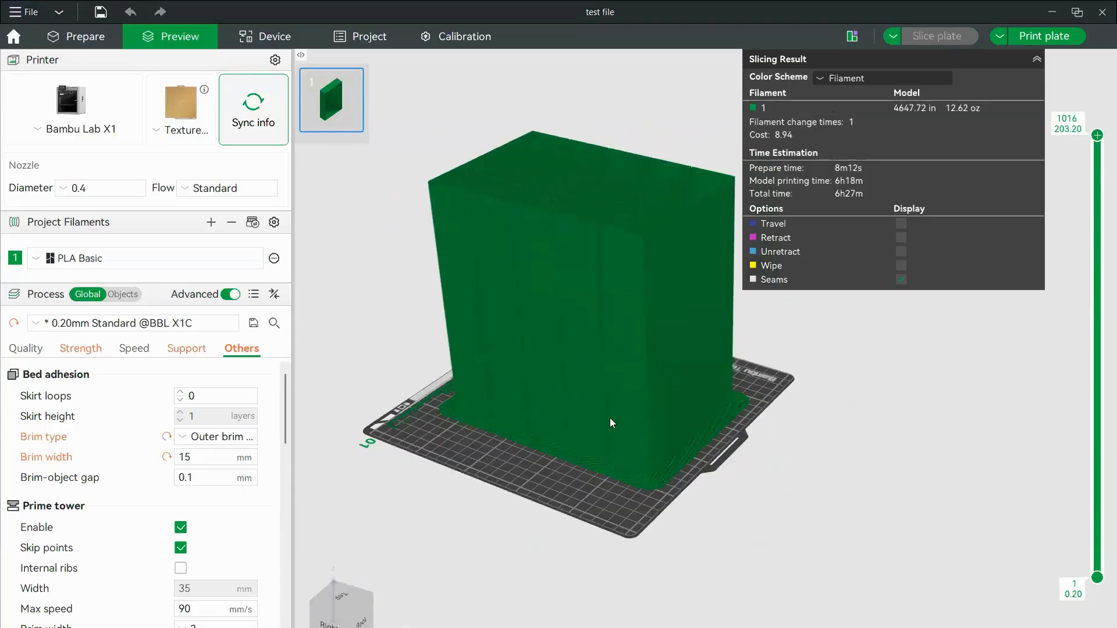